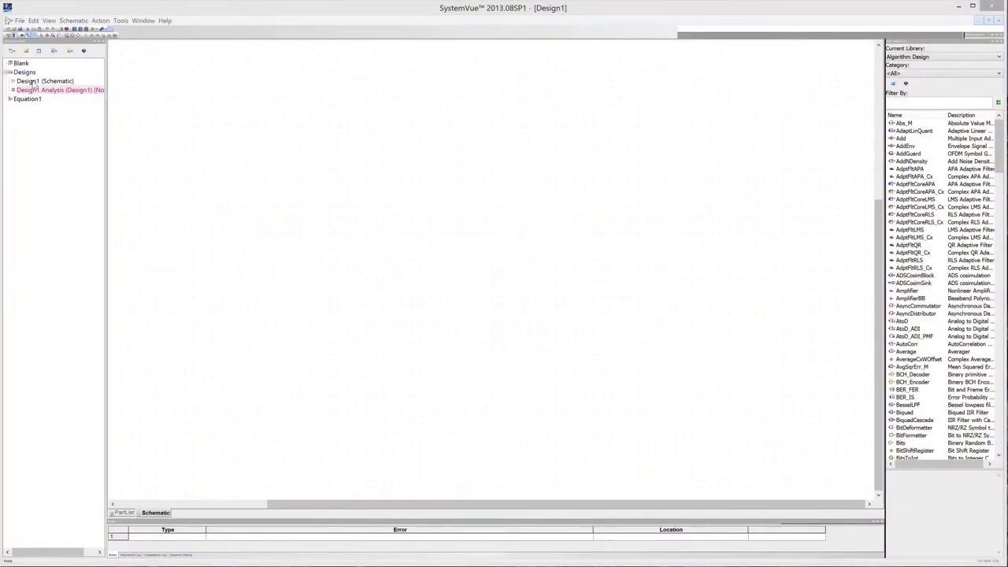
Rename the Design1 schematic in the workspace tree as 16QAM
{"action": "left_click", "coordinate": [33, 83]}
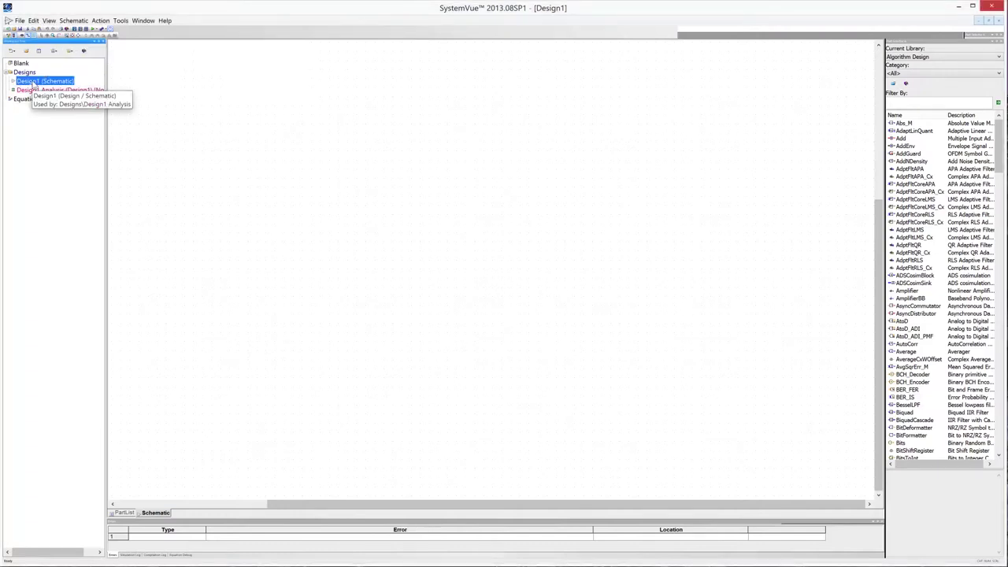
{"action": "left_click", "coordinate": [33, 83]}
{"action": "type", "text": "16QAM"}
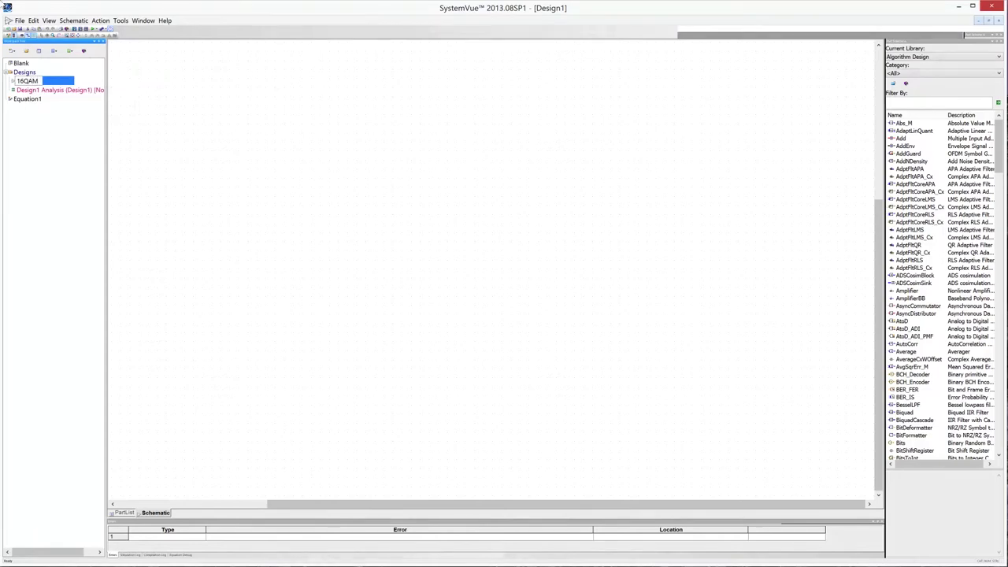
{"action": "left_click", "coordinate": [54, 134]}
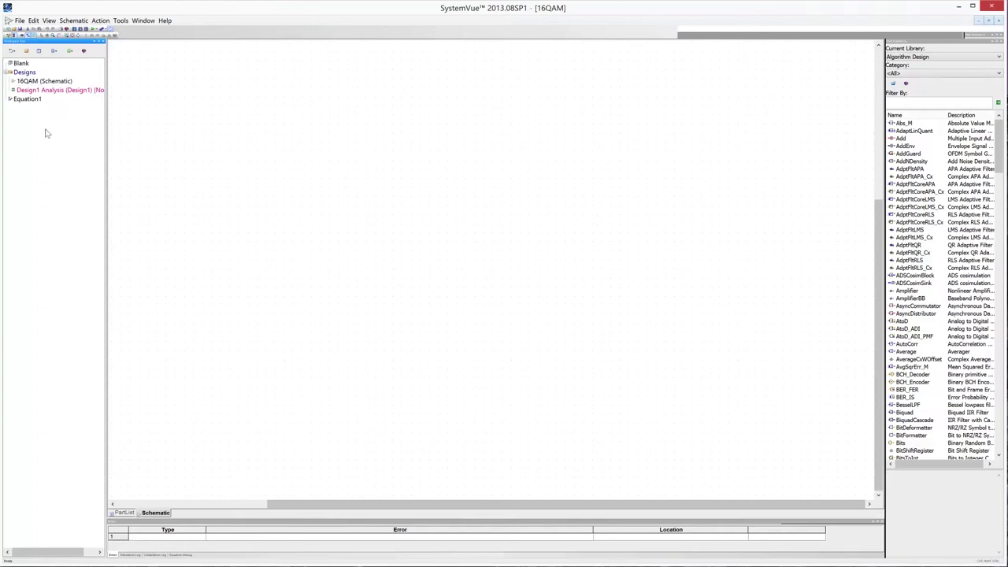
Delete the default Design1 Analysis data flow analysis from the workspace tree
{"action": "left_click", "coordinate": [27, 91]}
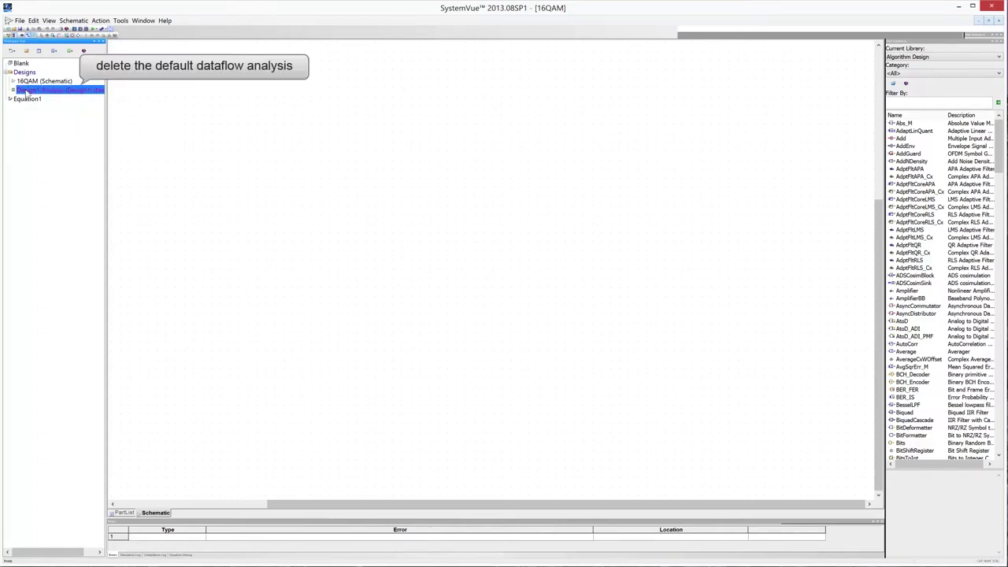
{"action": "right_click", "coordinate": [27, 93]}
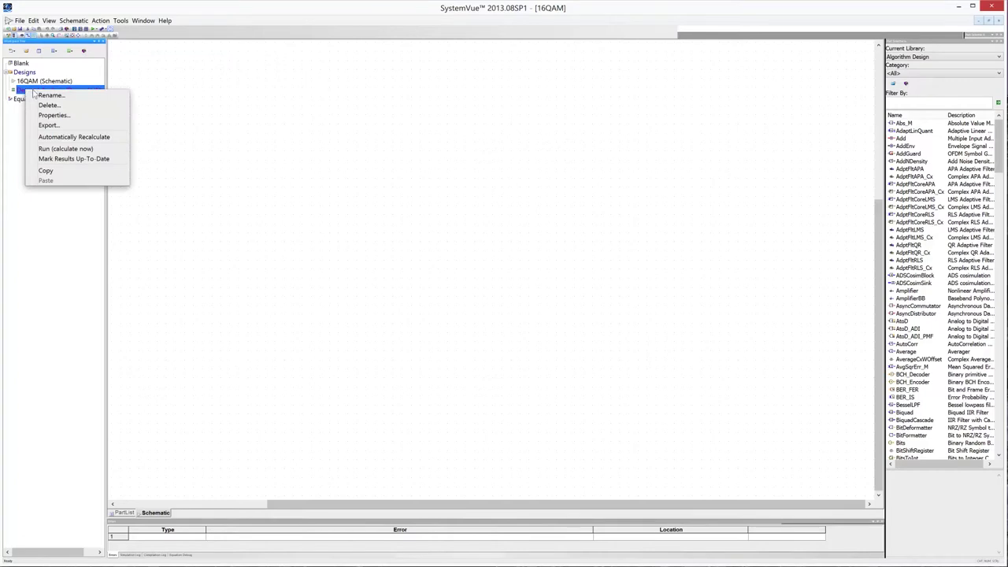
{"action": "left_click", "coordinate": [48, 105]}
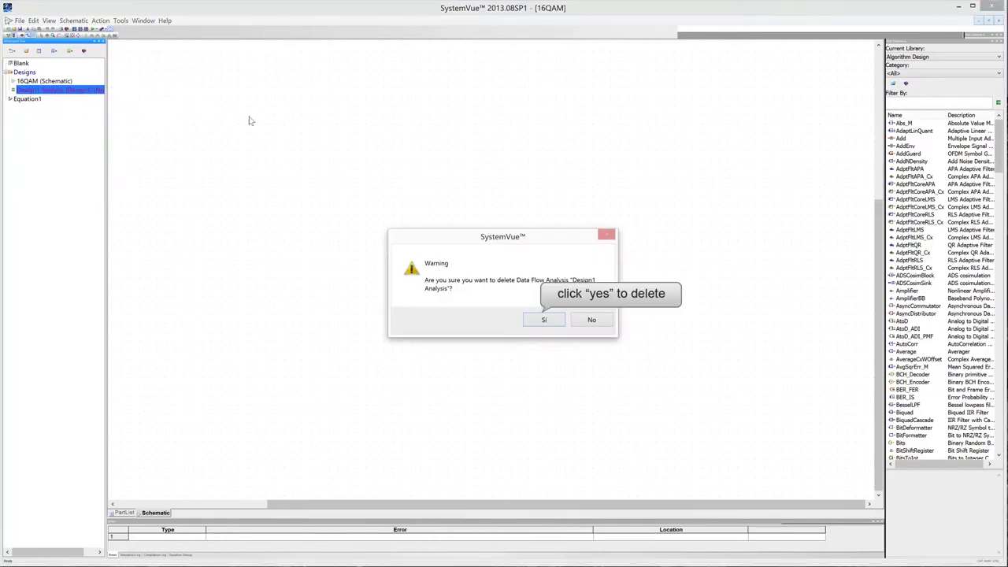
{"action": "left_click", "coordinate": [544, 320]}
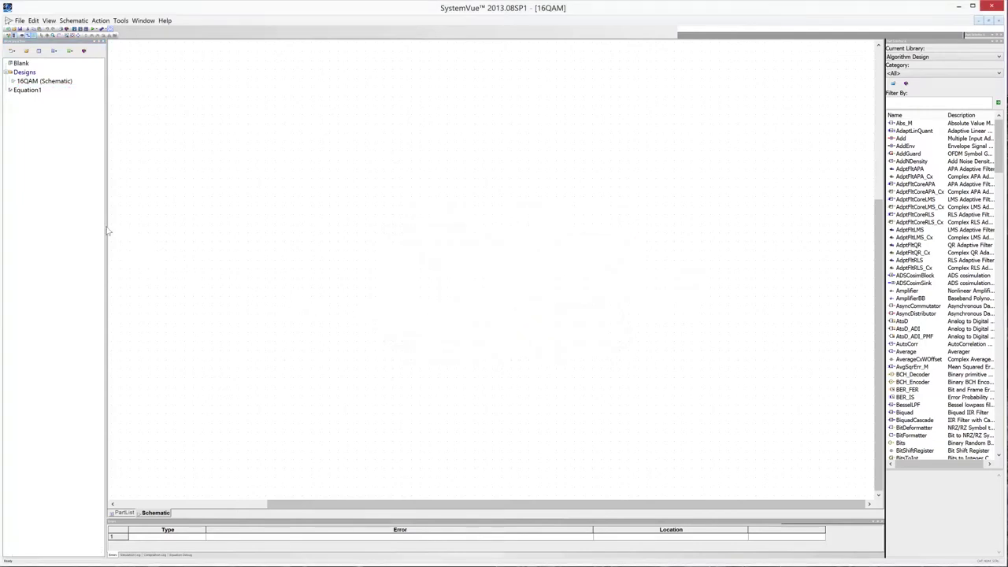
Add two new folders named Analyses and Graphs to the Blank workspace
{"action": "right_click", "coordinate": [23, 64]}
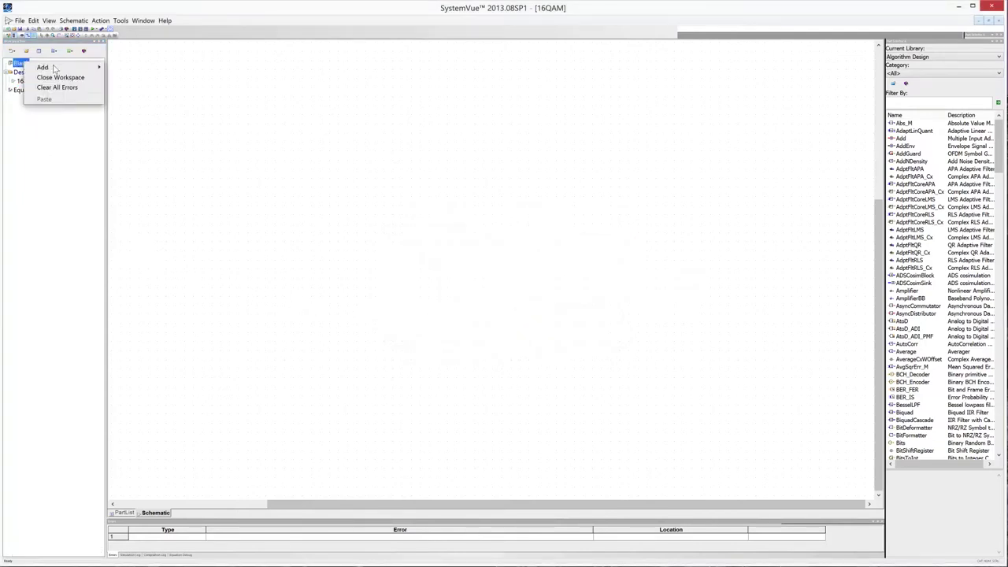
{"action": "mouse_move", "coordinate": [52, 67]}
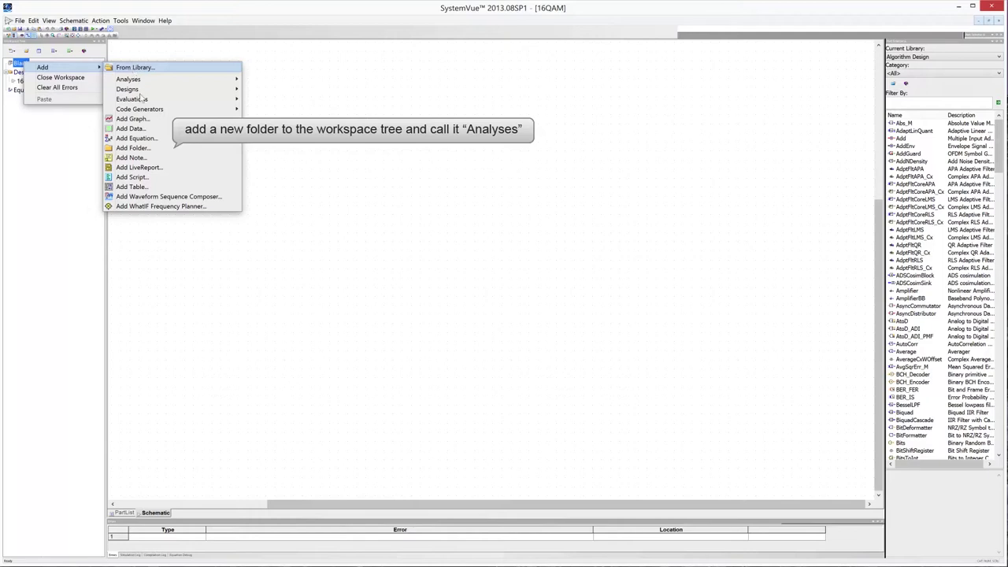
{"action": "left_click", "coordinate": [134, 148]}
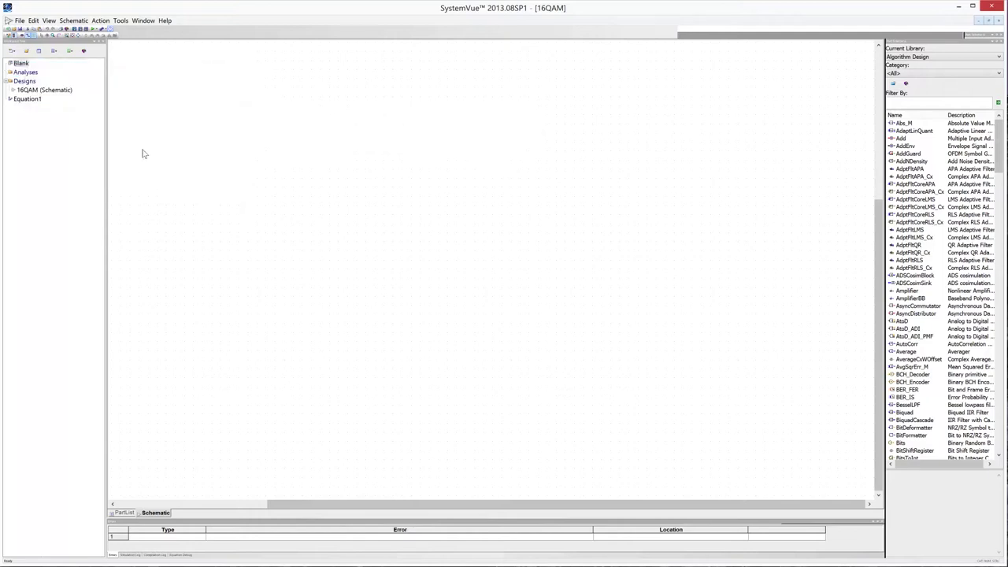
{"action": "right_click", "coordinate": [23, 65]}
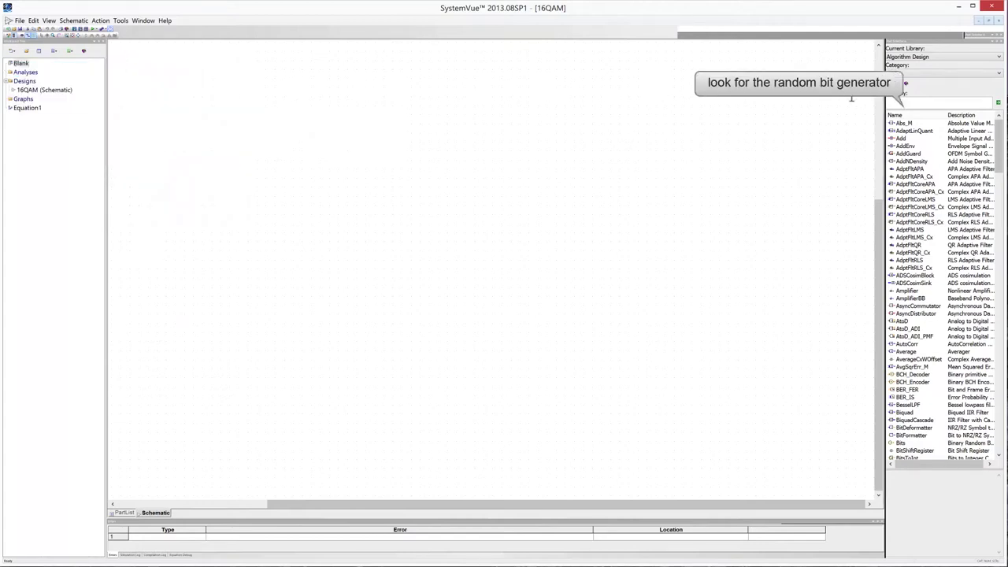
Find the Bits random bit generator in the Algorithm Design library and place it at the left of the blank schematic
{"action": "left_click", "coordinate": [897, 102]}
{"action": "type", "text": "bits"}
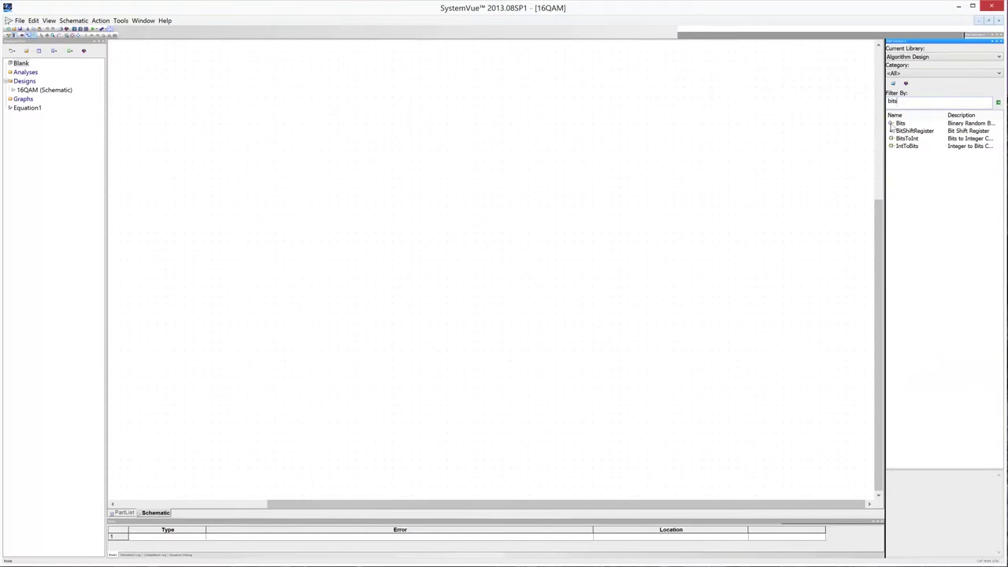
{"action": "left_click_drag", "start_coordinate": [892, 124], "coordinate": [161, 263]}
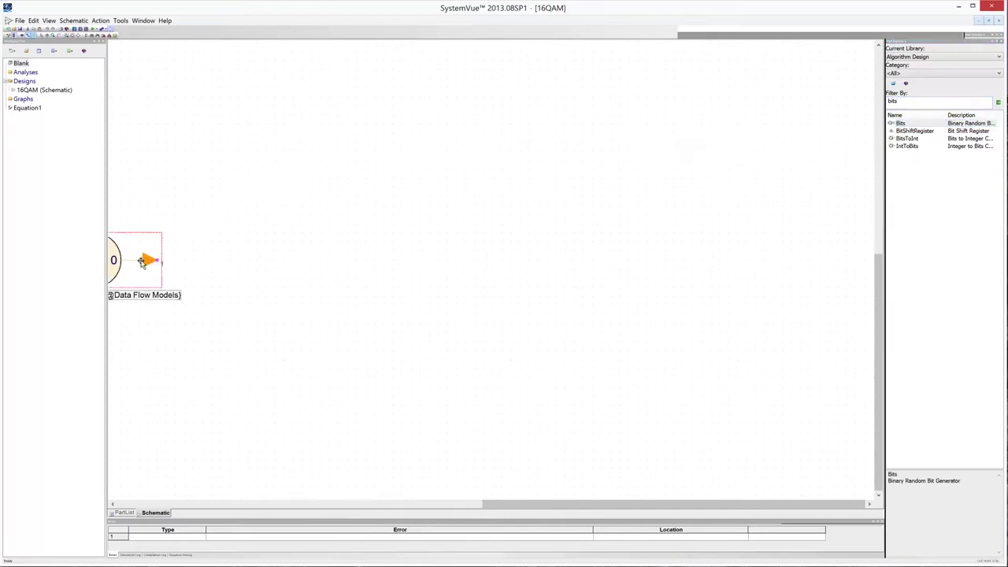
{"action": "left_click_drag", "start_coordinate": [118, 262], "coordinate": [195, 262]}
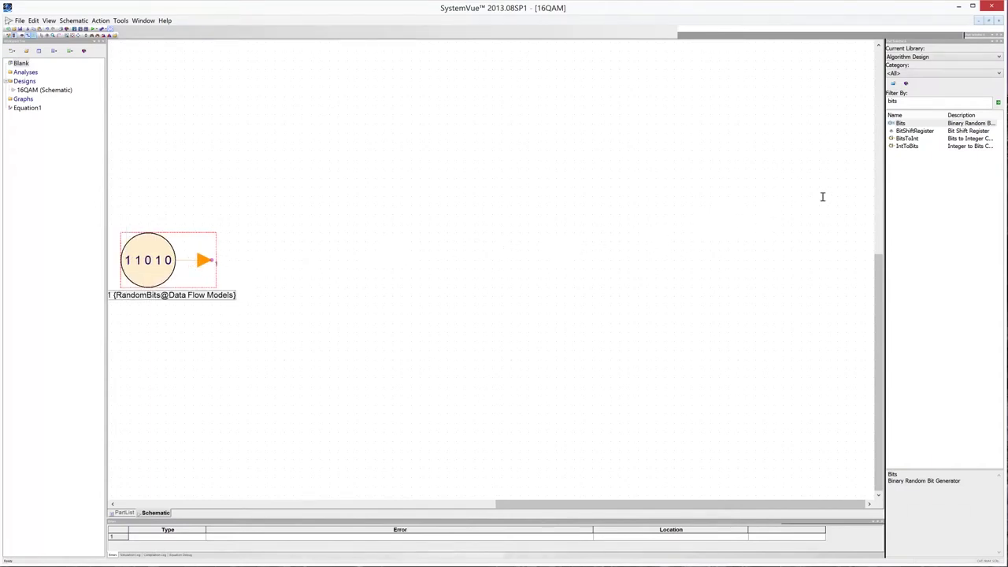
Place a Mapper part after the random bit generator, connect its input to the generator's output and space the two apart
{"action": "left_click", "coordinate": [917, 104]}
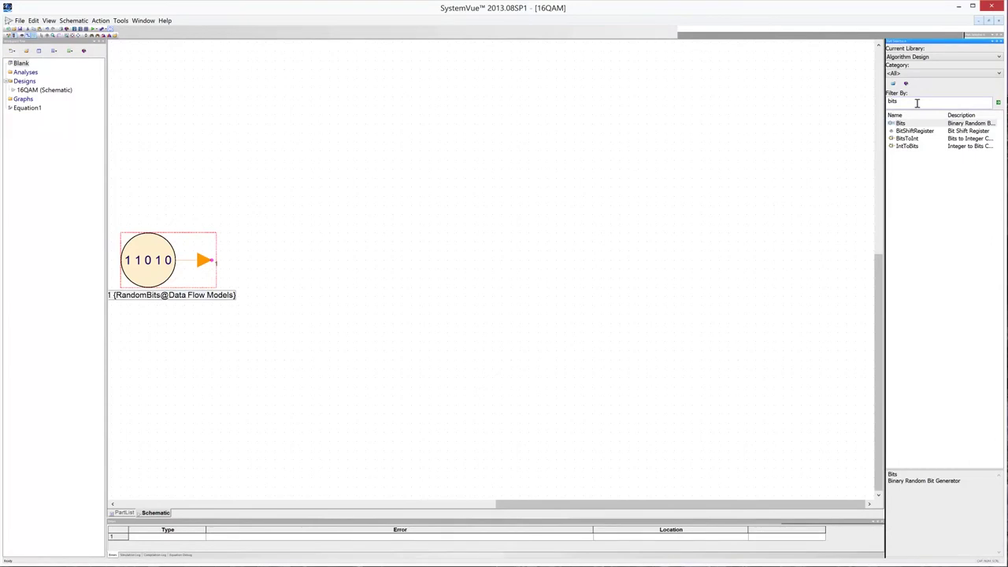
{"action": "double_click", "coordinate": [917, 102]}
{"action": "type", "text": "mapper"}
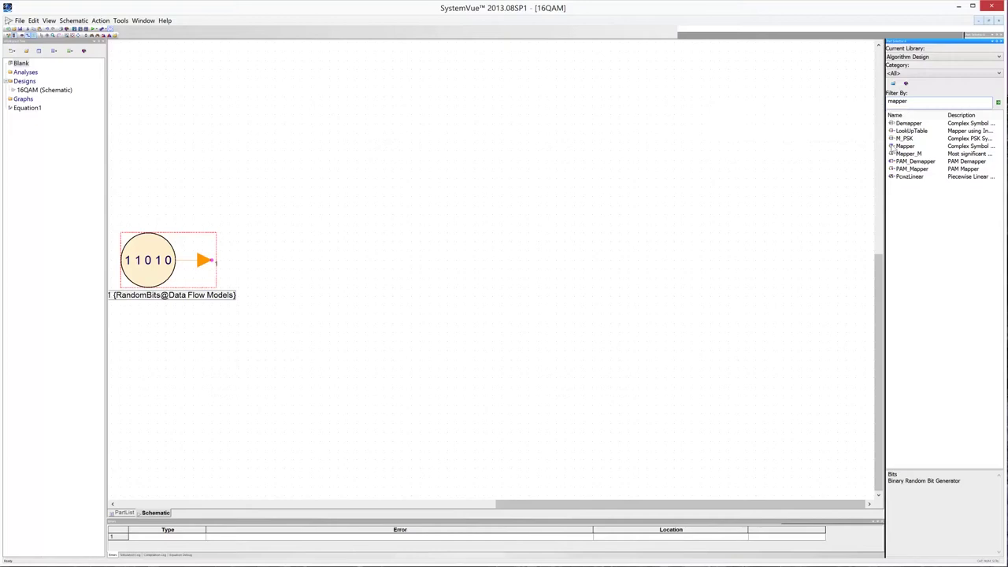
{"action": "left_click_drag", "start_coordinate": [891, 146], "coordinate": [305, 263]}
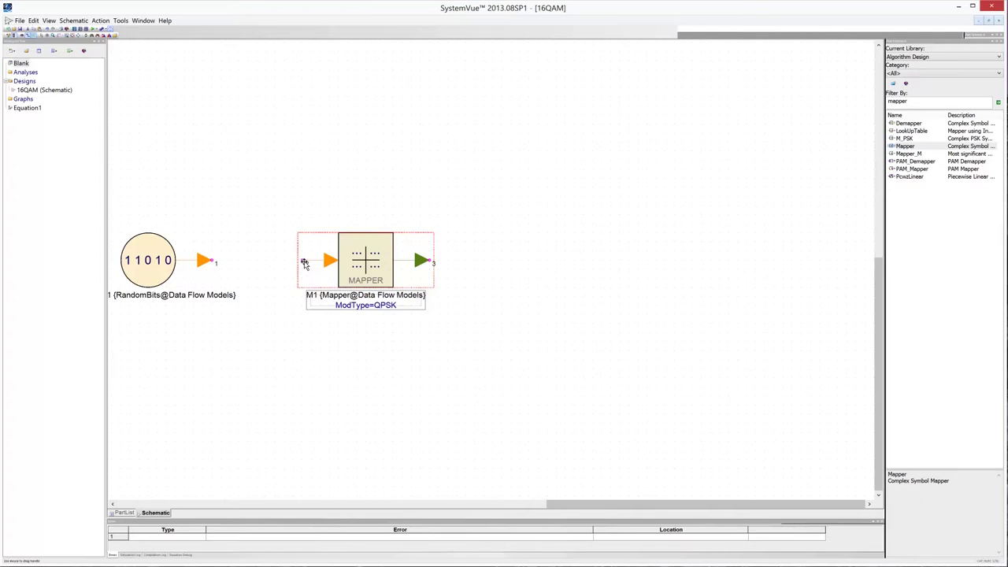
{"action": "left_click_drag", "start_coordinate": [363, 265], "coordinate": [269, 266]}
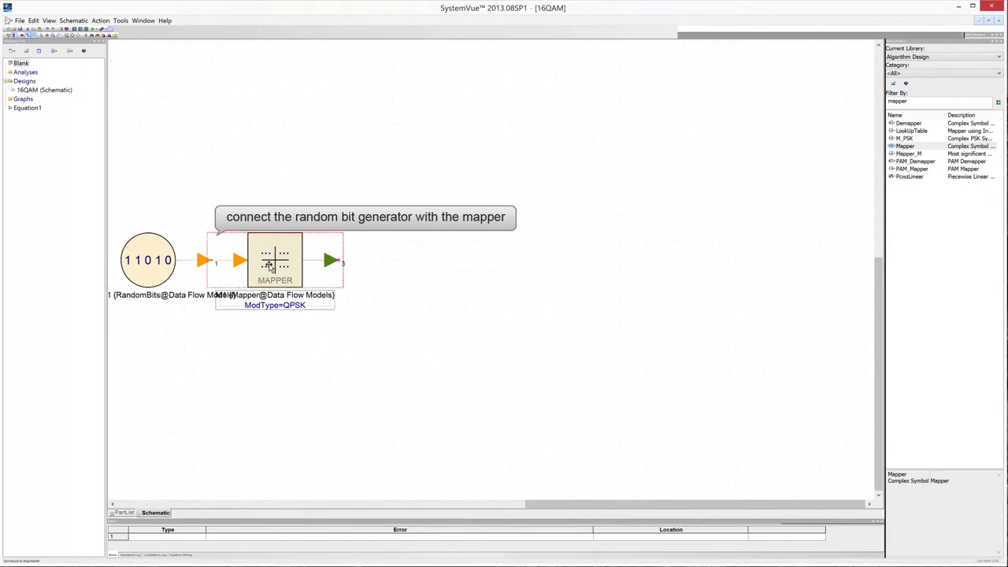
{"action": "left_click_drag", "start_coordinate": [269, 262], "coordinate": [339, 267]}
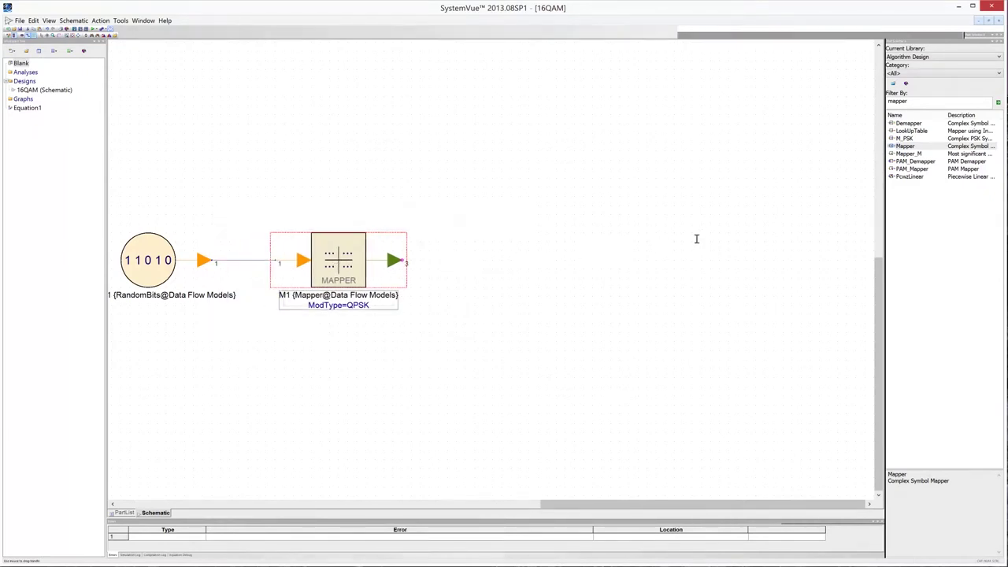
Place a Repeat part after the mapper, connect its input to the mapper's output and space the two apart
{"action": "left_click", "coordinate": [914, 100]}
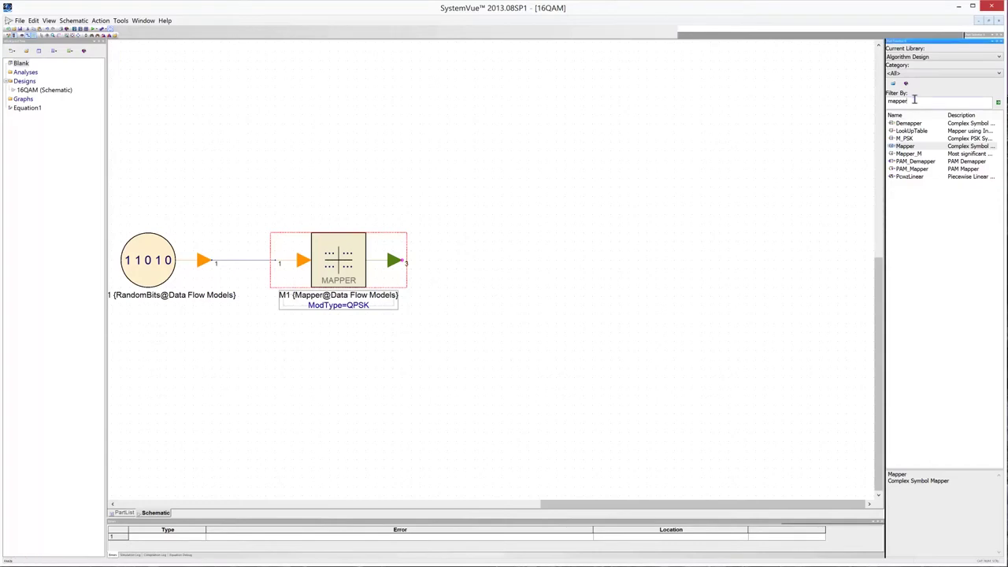
{"action": "key", "text": "ctrl+a"}
{"action": "type", "text": "repeat"}
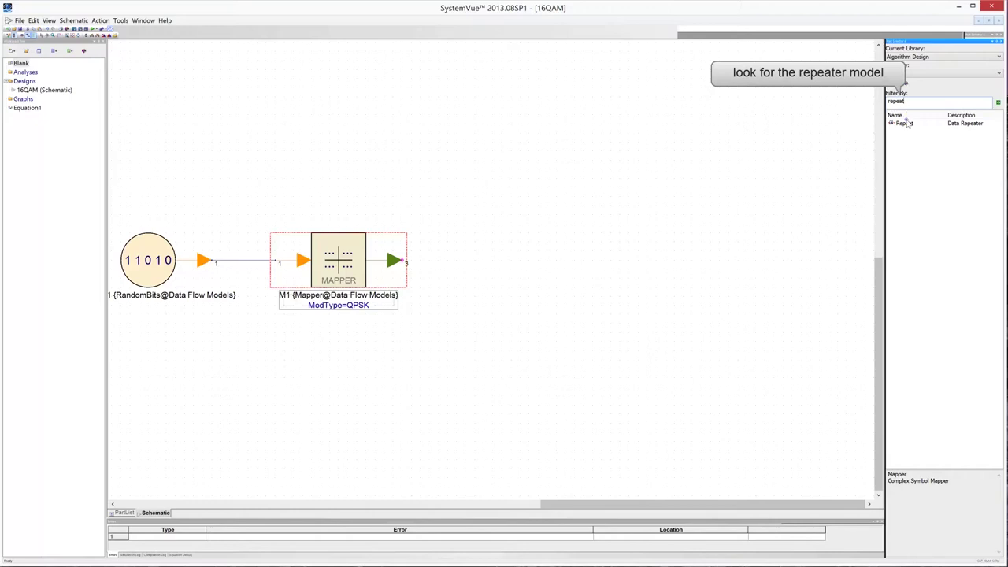
{"action": "left_click_drag", "start_coordinate": [908, 124], "coordinate": [494, 267]}
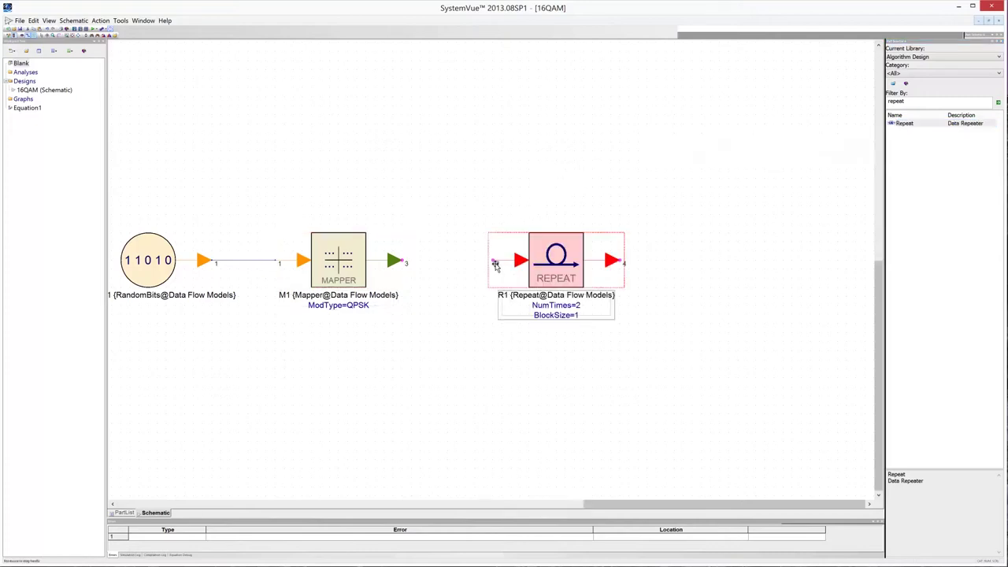
{"action": "left_click_drag", "start_coordinate": [538, 263], "coordinate": [457, 261]}
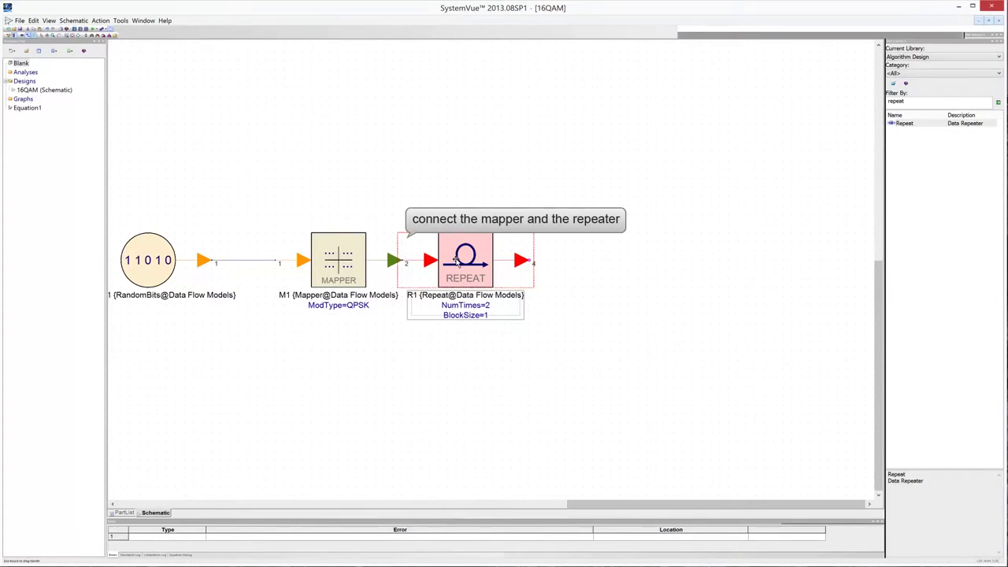
{"action": "left_click_drag", "start_coordinate": [478, 261], "coordinate": [532, 262]}
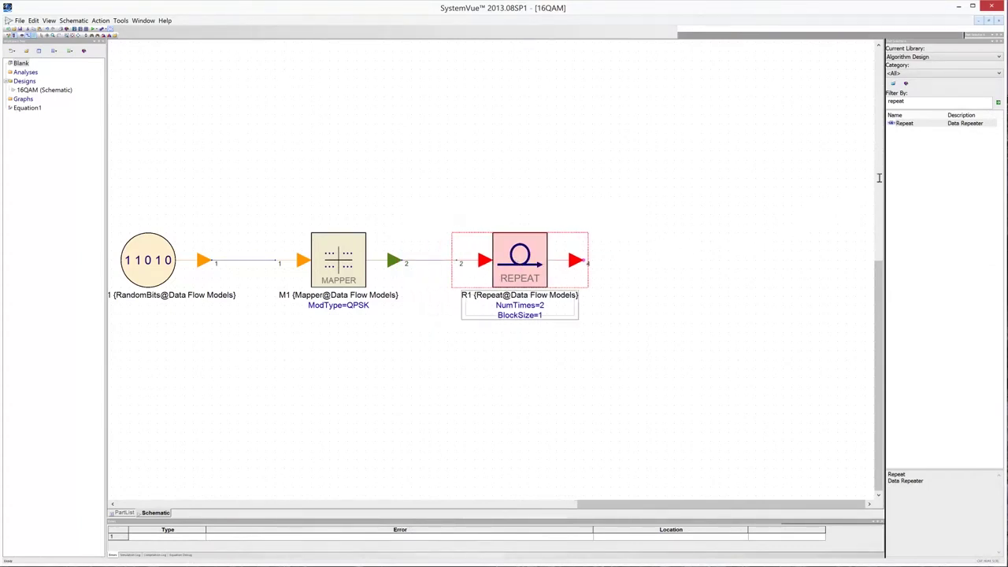
Place a CxToRect converter after the repeater, connect its input to the repeater's output and space the two apart
{"action": "left_click", "coordinate": [929, 103]}
{"action": "type", "text": "cxtorect"}
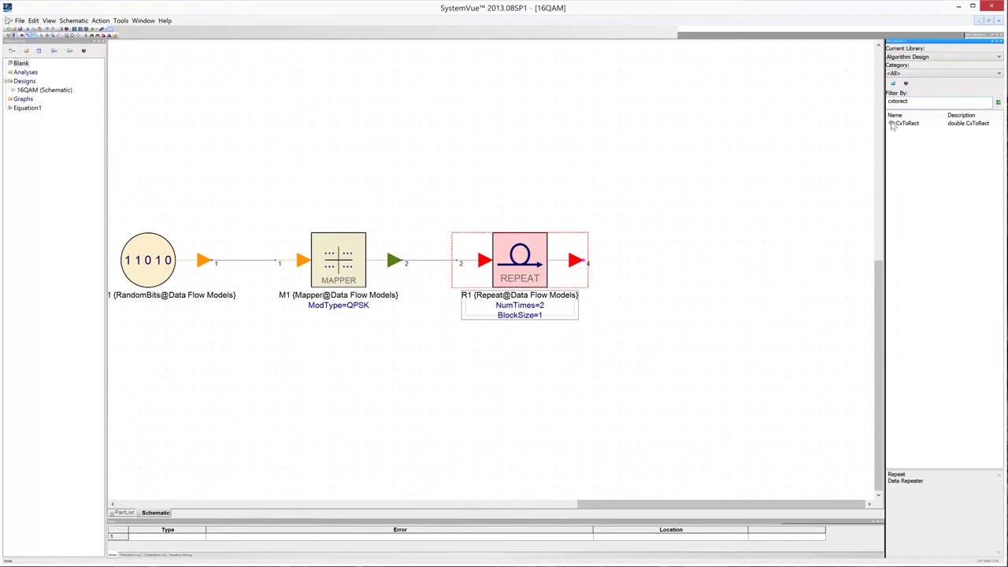
{"action": "left_click_drag", "start_coordinate": [892, 124], "coordinate": [709, 264]}
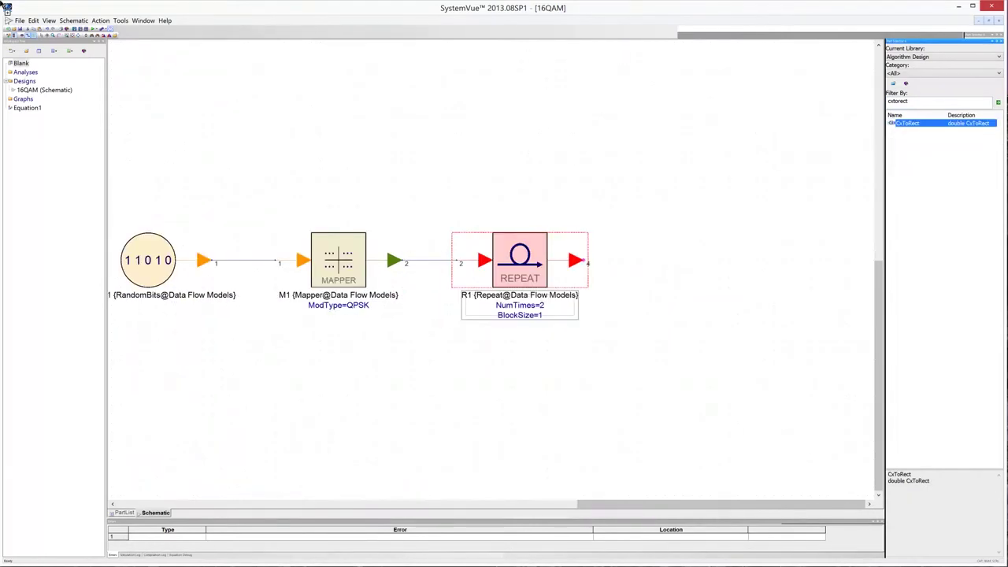
{"action": "left_click_drag", "start_coordinate": [567, 102], "coordinate": [664, 260]}
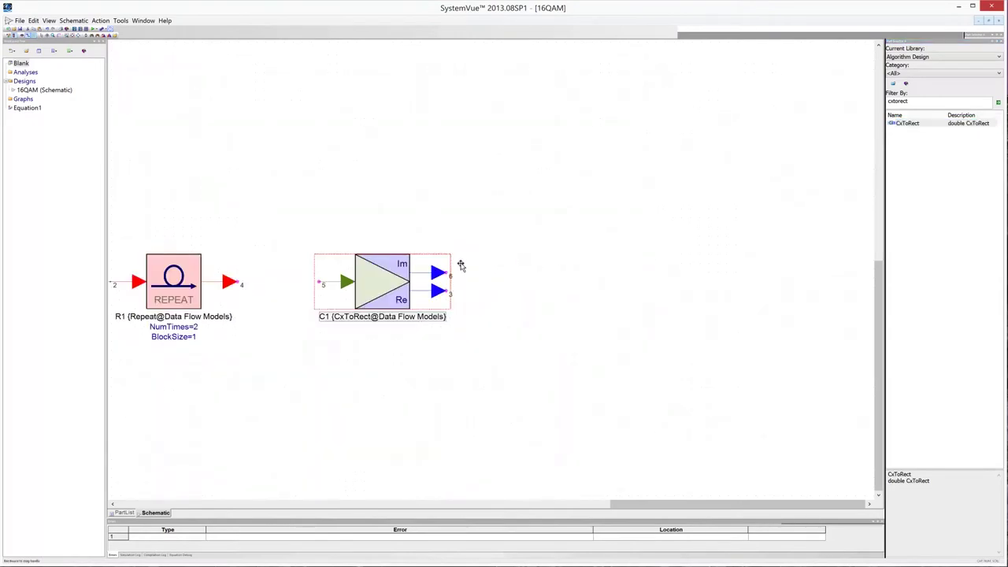
{"action": "left_click_drag", "start_coordinate": [379, 283], "coordinate": [281, 285]}
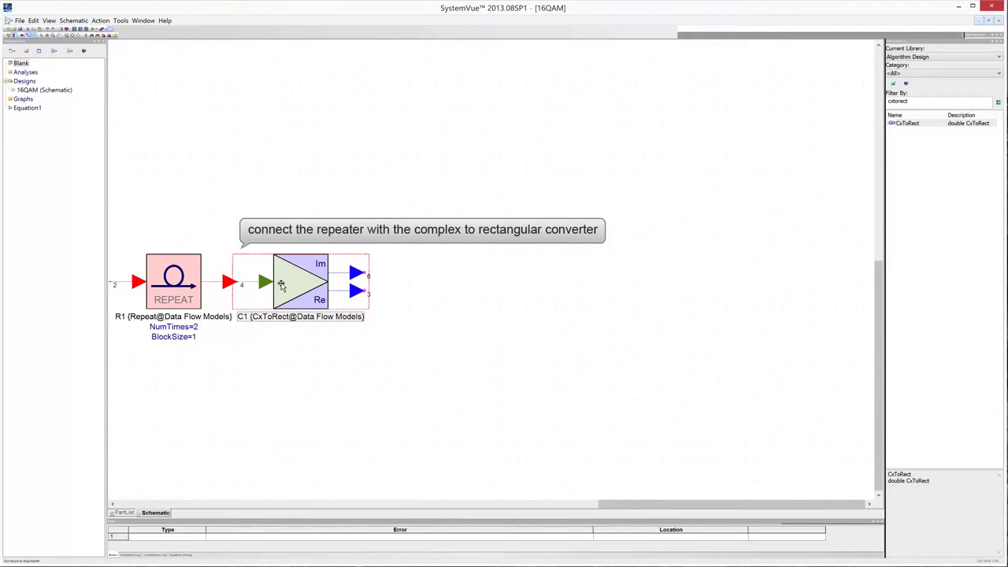
{"action": "left_click_drag", "start_coordinate": [282, 284], "coordinate": [346, 285]}
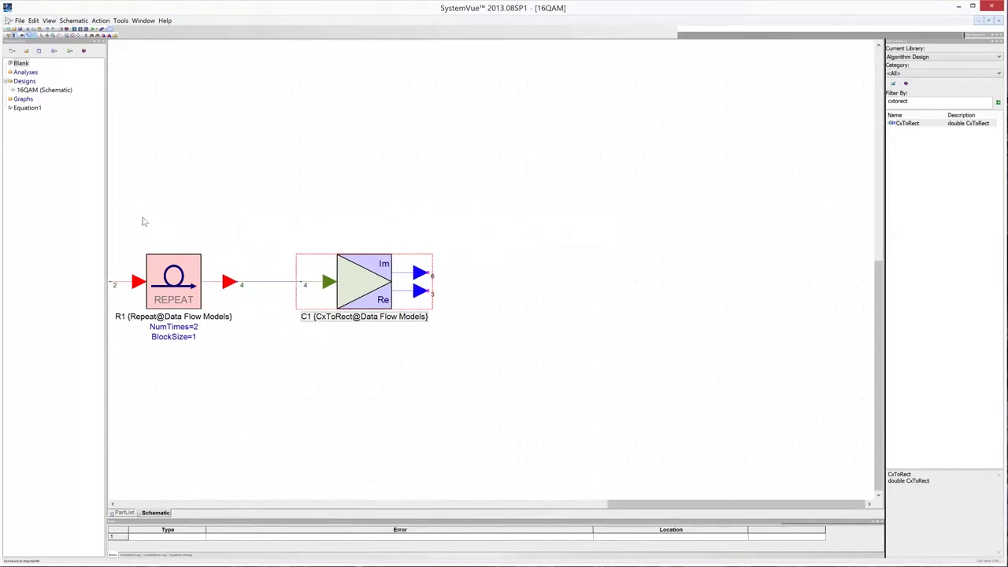
Place a Modulator part after the CxToRect converter and connect its Q and I inputs to the converter's Im and Re outputs
{"action": "left_click", "coordinate": [78, 36]}
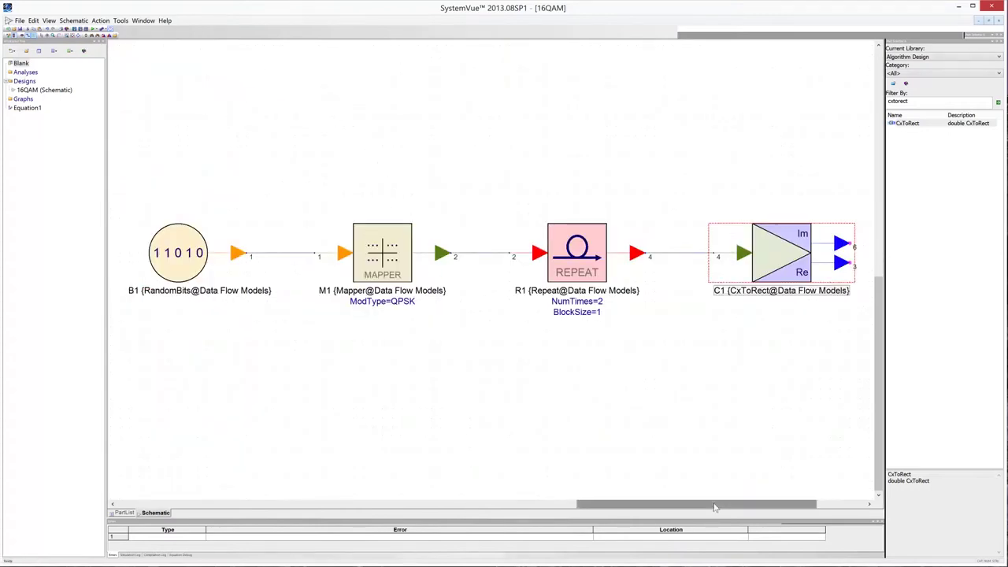
{"action": "left_click_drag", "start_coordinate": [715, 507], "coordinate": [774, 509]}
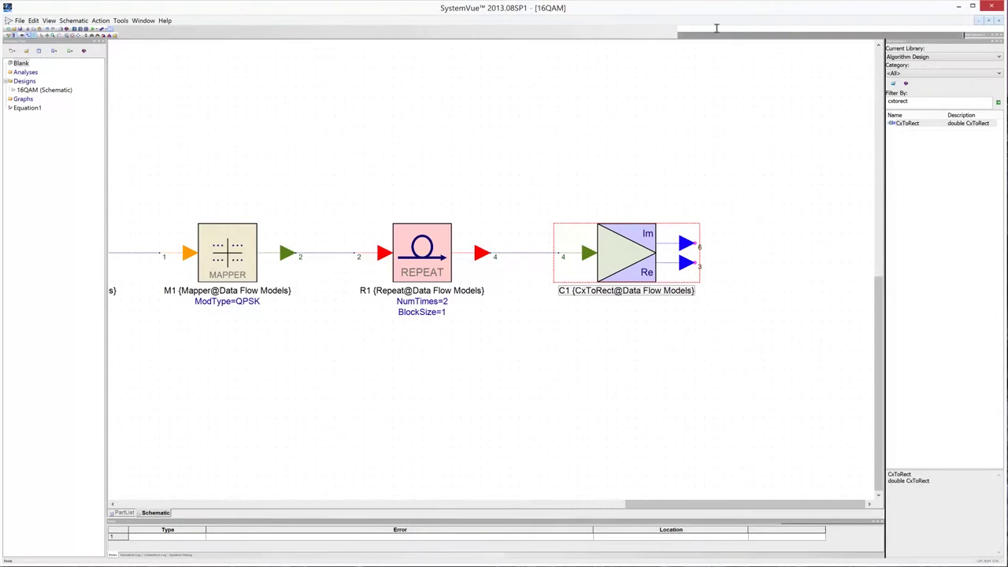
{"action": "left_click_drag", "start_coordinate": [917, 100], "coordinate": [879, 101]}
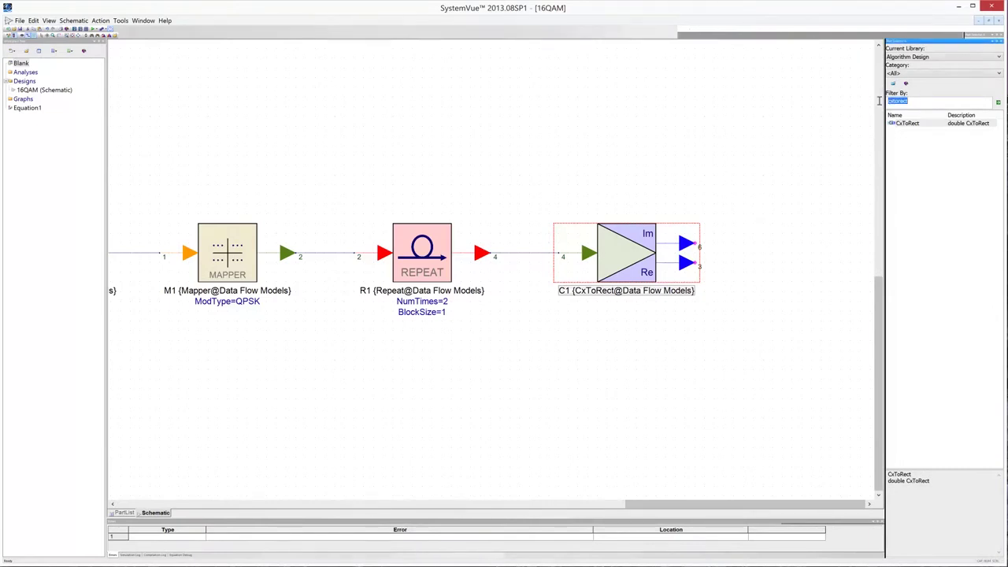
{"action": "type", "text": "modulator"}
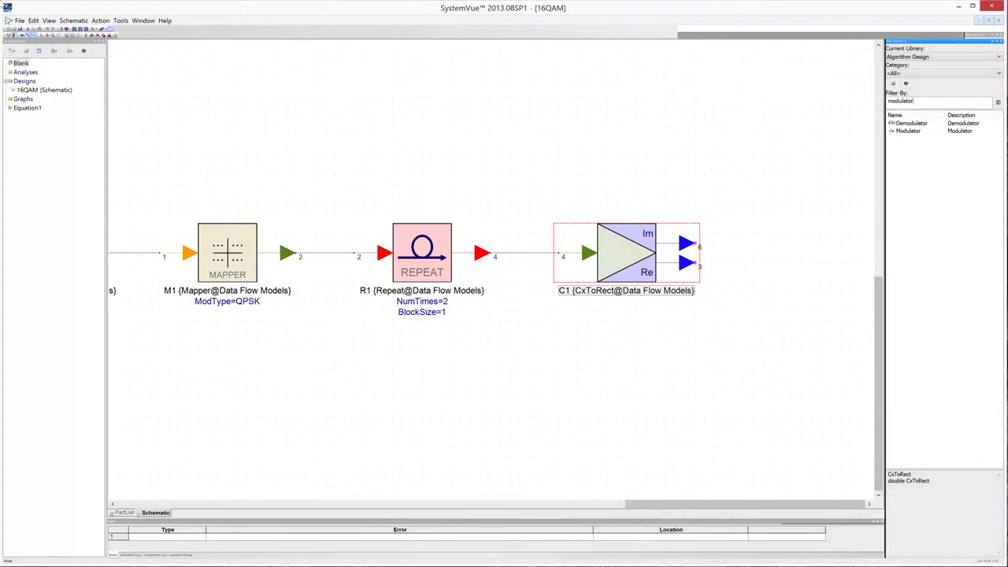
{"action": "left_click", "coordinate": [906, 131]}
{"action": "left_click_drag", "start_coordinate": [899, 133], "coordinate": [780, 265]}
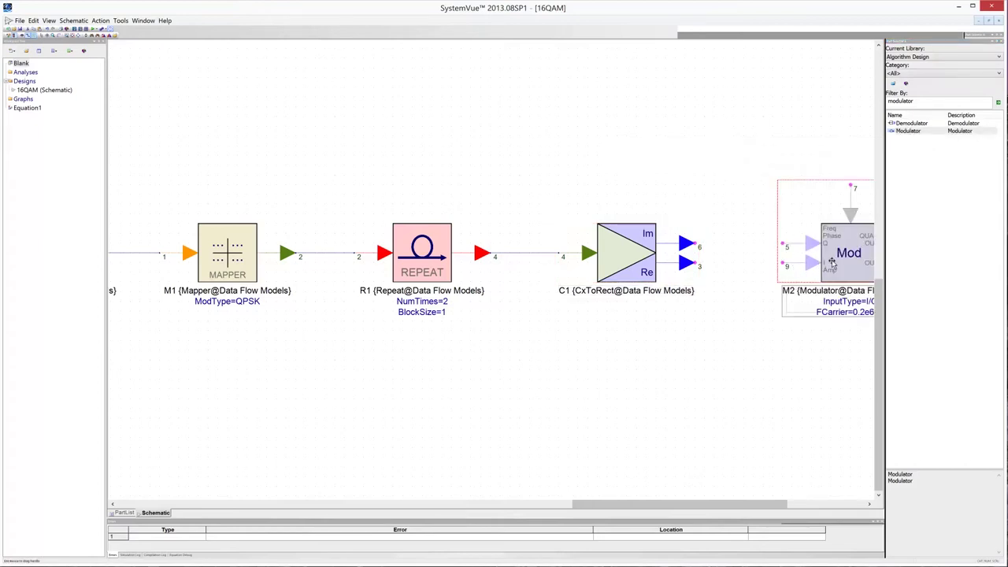
{"action": "left_click_drag", "start_coordinate": [843, 260], "coordinate": [746, 259]}
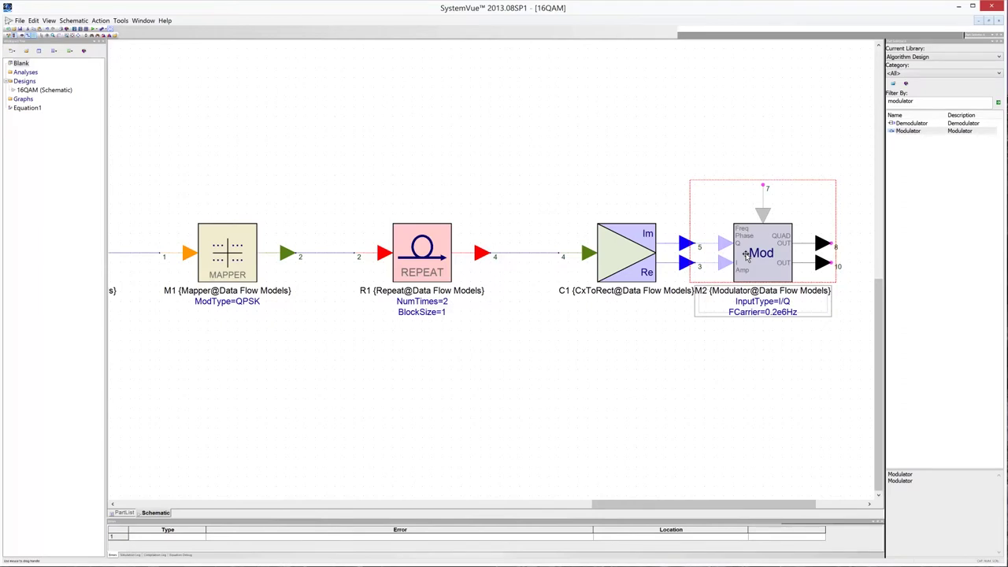
Space the modulator farther apart from the CxToRect converter, keeping both the Q and I wires connected
{"action": "left_click_drag", "start_coordinate": [746, 257], "coordinate": [804, 260]}
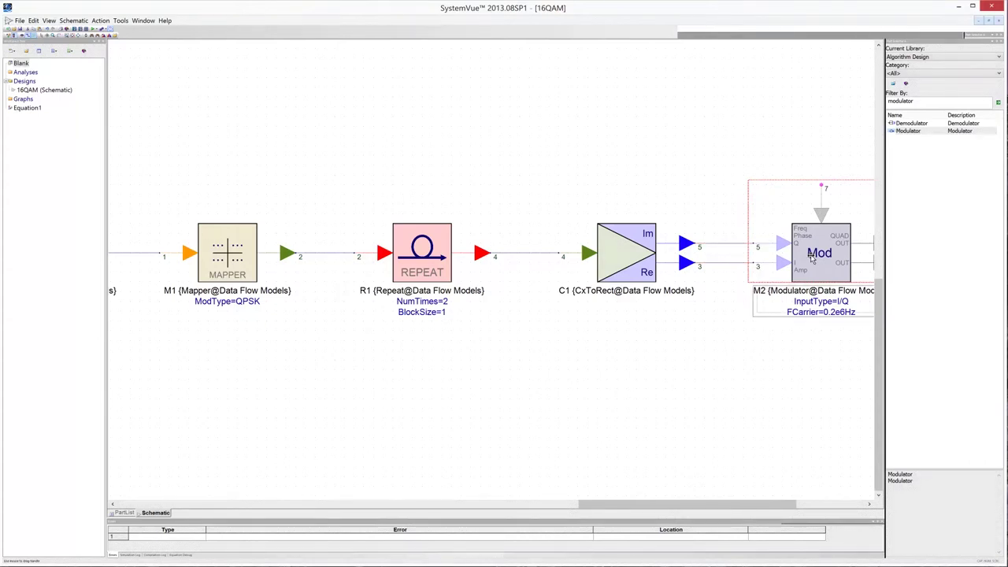
{"action": "mouse_move", "coordinate": [735, 245]}
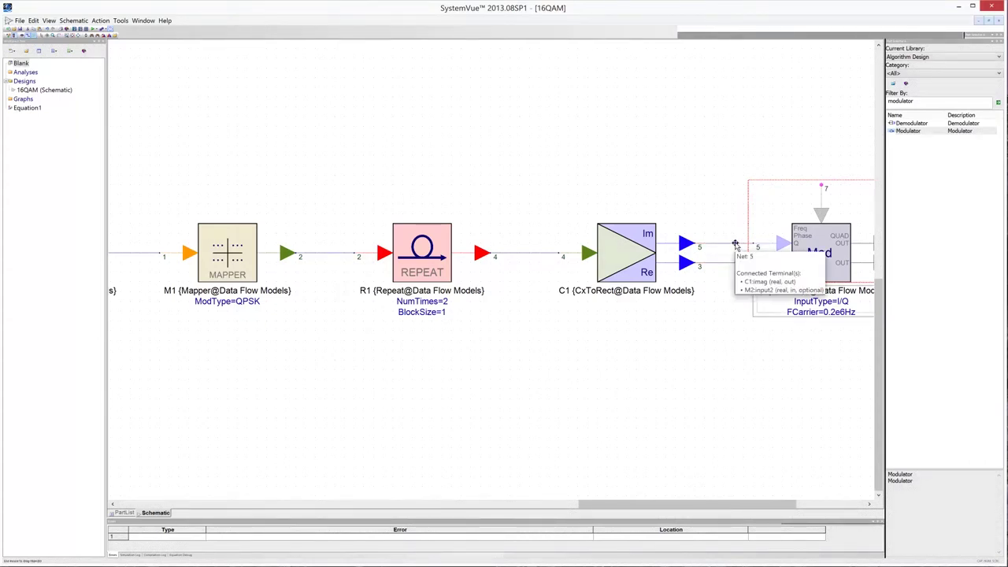
{"action": "scroll", "coordinate": [735, 245], "scroll_direction": "down", "scroll_amount": 1}
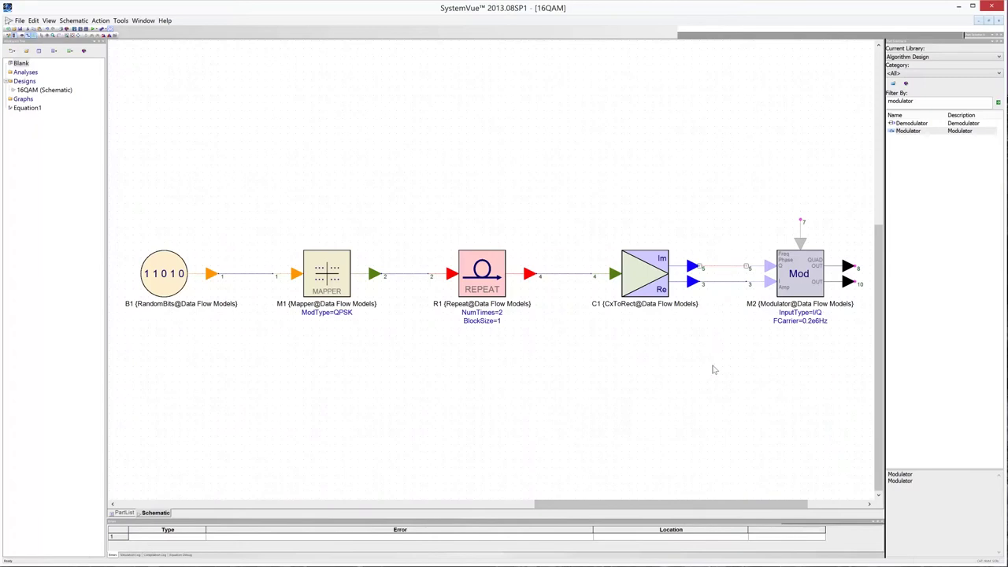
Place a generic Filter part after the modulator, connect its input to the modulator's OUT output and space the two apart
{"action": "left_click_drag", "start_coordinate": [713, 504], "coordinate": [780, 508]}
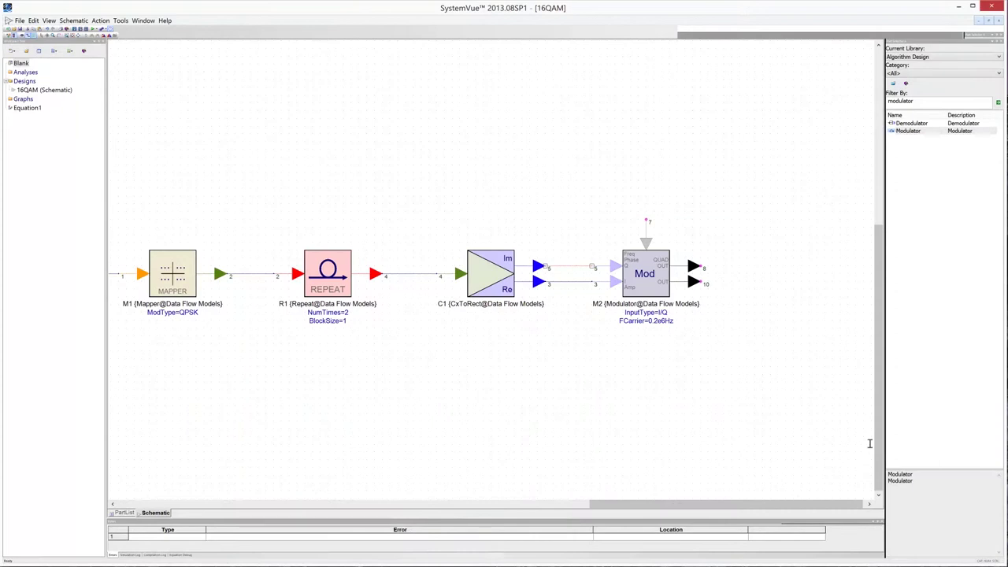
{"action": "double_click", "coordinate": [933, 102]}
{"action": "type", "text": "filter"}
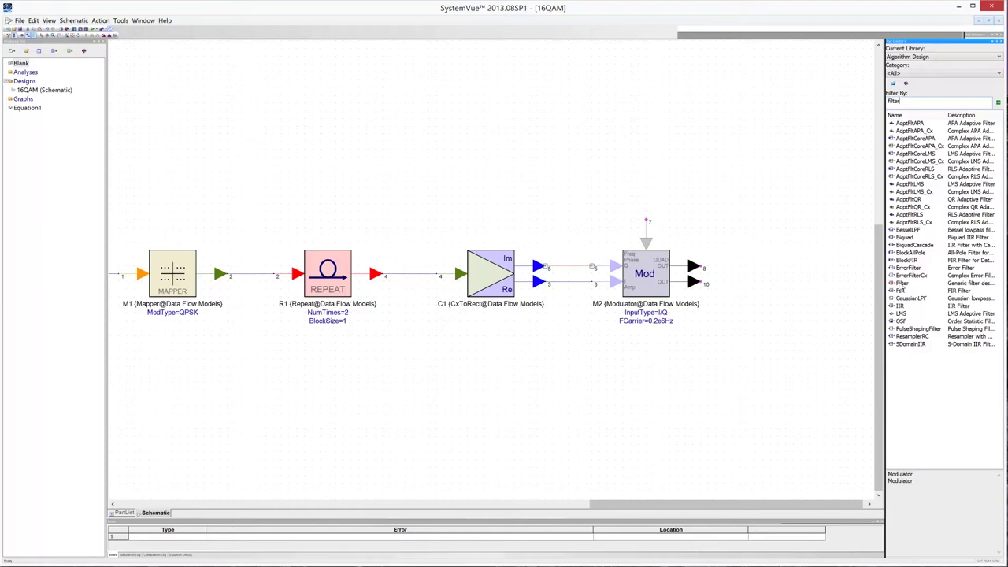
{"action": "left_click_drag", "start_coordinate": [899, 285], "coordinate": [773, 282]}
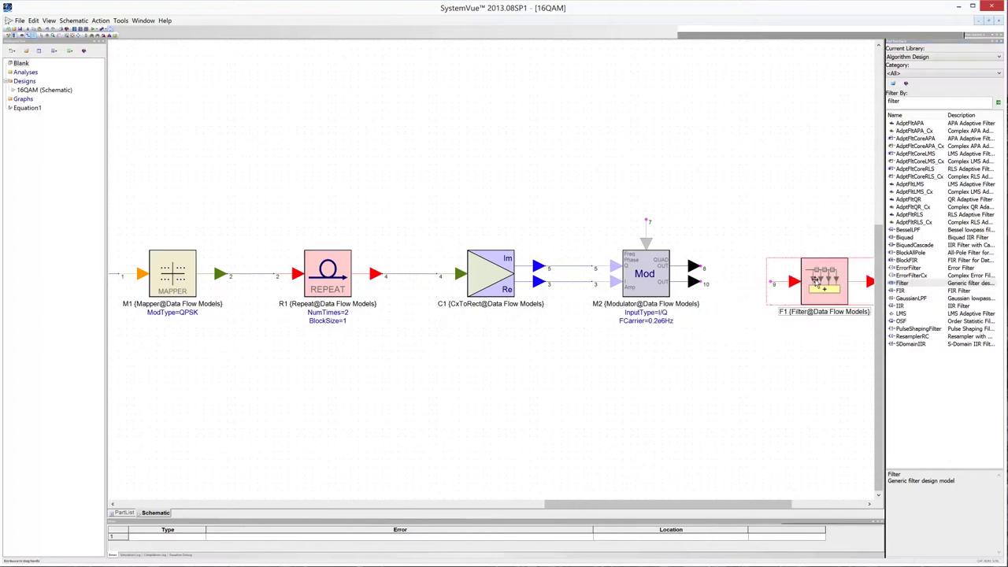
{"action": "left_click_drag", "start_coordinate": [829, 280], "coordinate": [742, 280]}
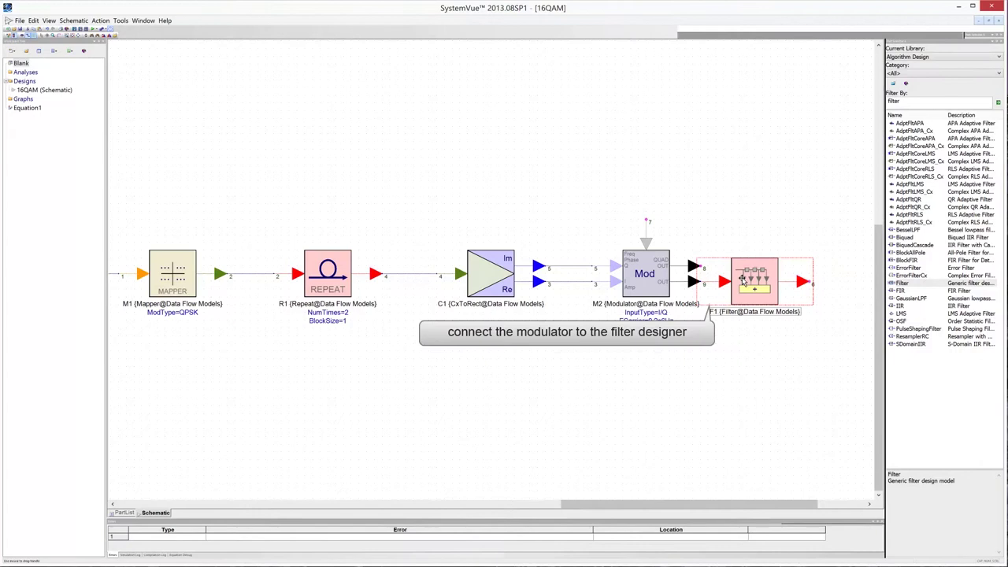
{"action": "left_click_drag", "start_coordinate": [742, 281], "coordinate": [797, 281]}
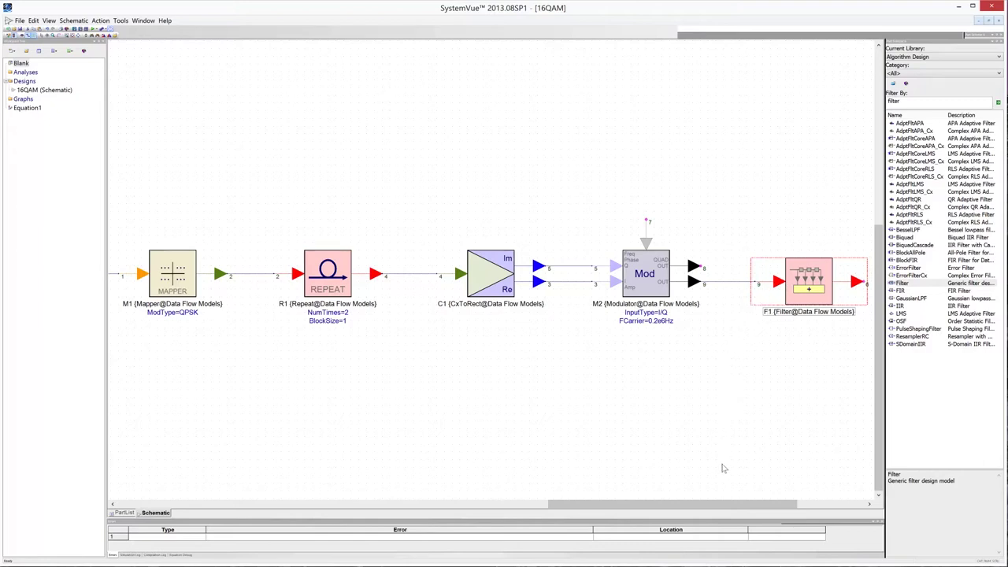
Place a Demodulator part after the filter, connect its input to the filter's output and space the two apart
{"action": "left_click_drag", "start_coordinate": [735, 505], "coordinate": [802, 508]}
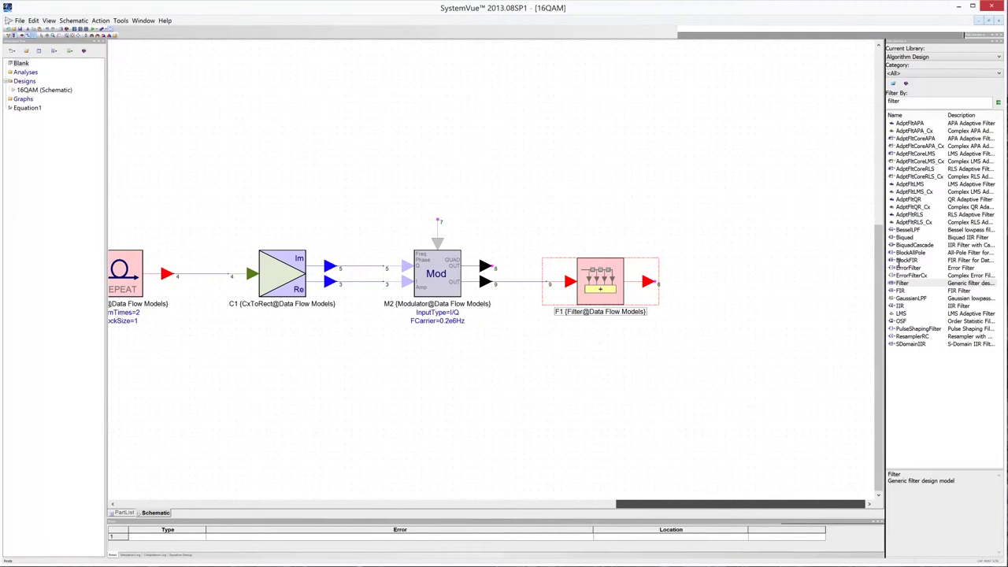
{"action": "double_click", "coordinate": [903, 102]}
{"action": "type", "text": "demodulator"}
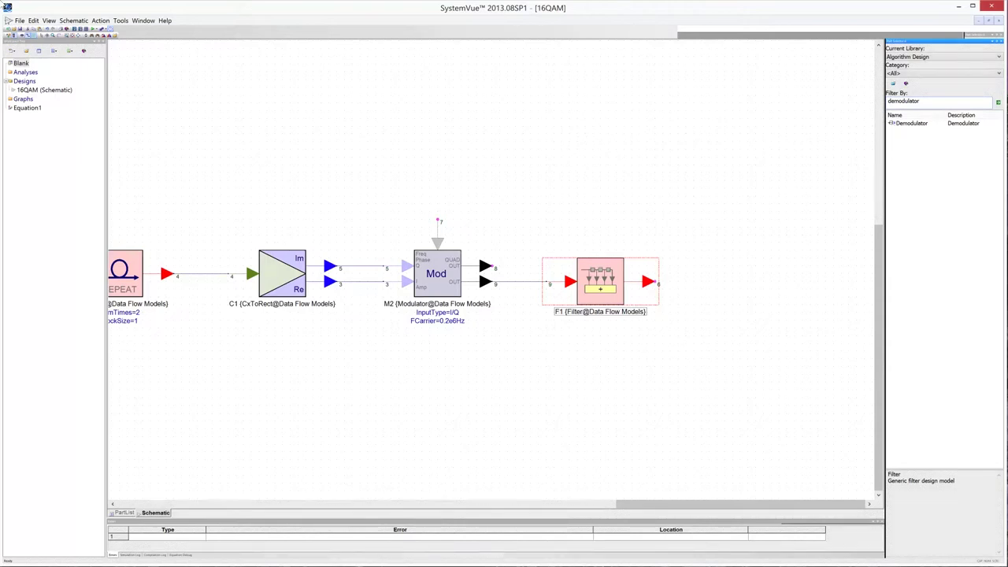
{"action": "left_click_drag", "start_coordinate": [893, 124], "coordinate": [725, 282]}
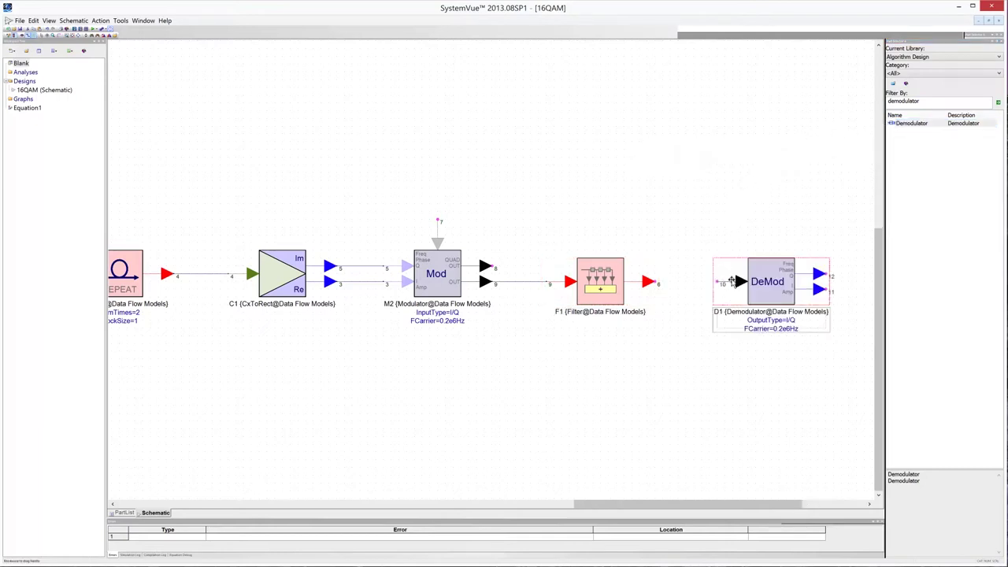
{"action": "left_click_drag", "start_coordinate": [769, 284], "coordinate": [679, 283]}
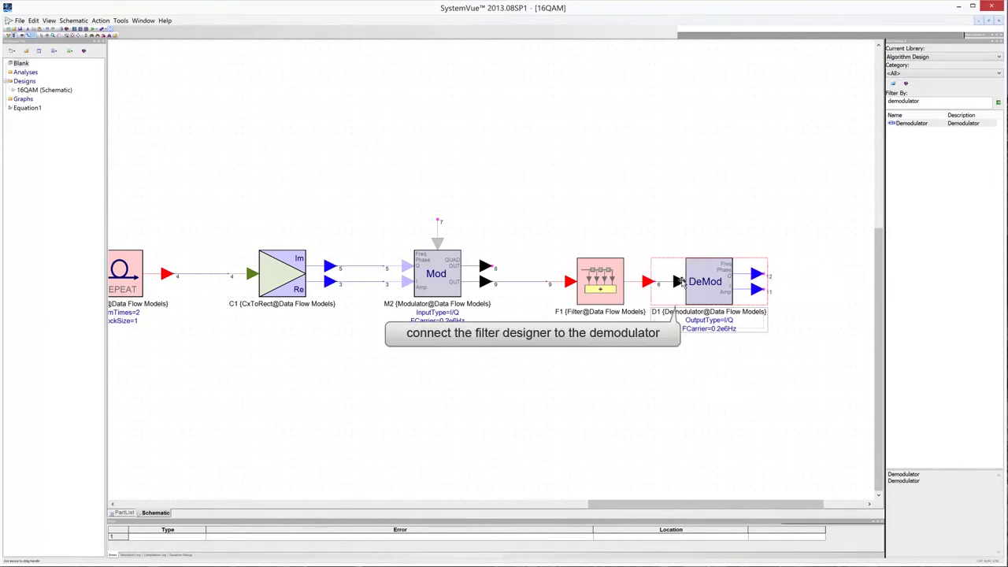
{"action": "left_click_drag", "start_coordinate": [679, 283], "coordinate": [728, 282]}
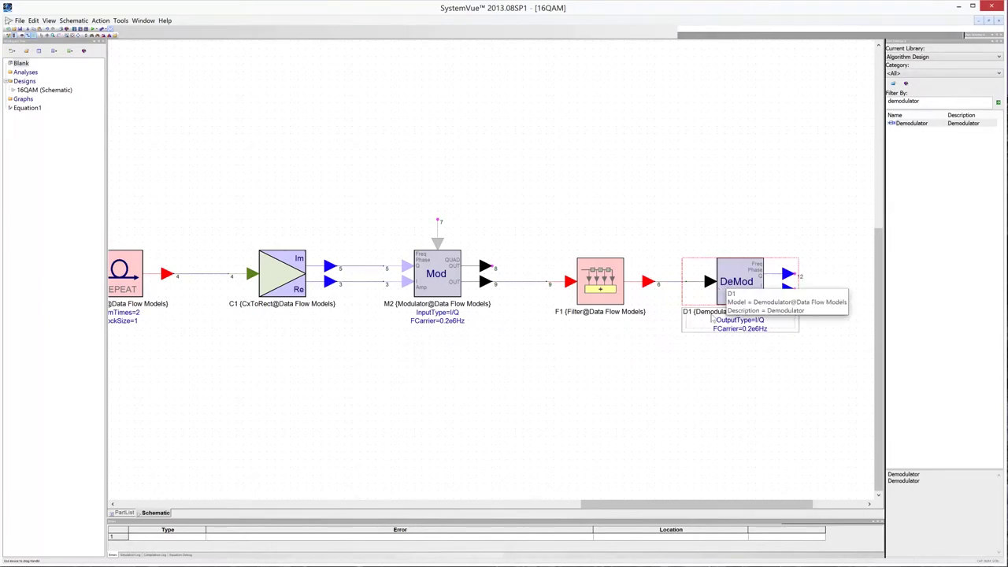
Place a data Sink above and beyond the demodulator, and wire its input to the demodulator's Q output with a right-angled connection
{"action": "left_click_drag", "start_coordinate": [705, 506], "coordinate": [751, 509]}
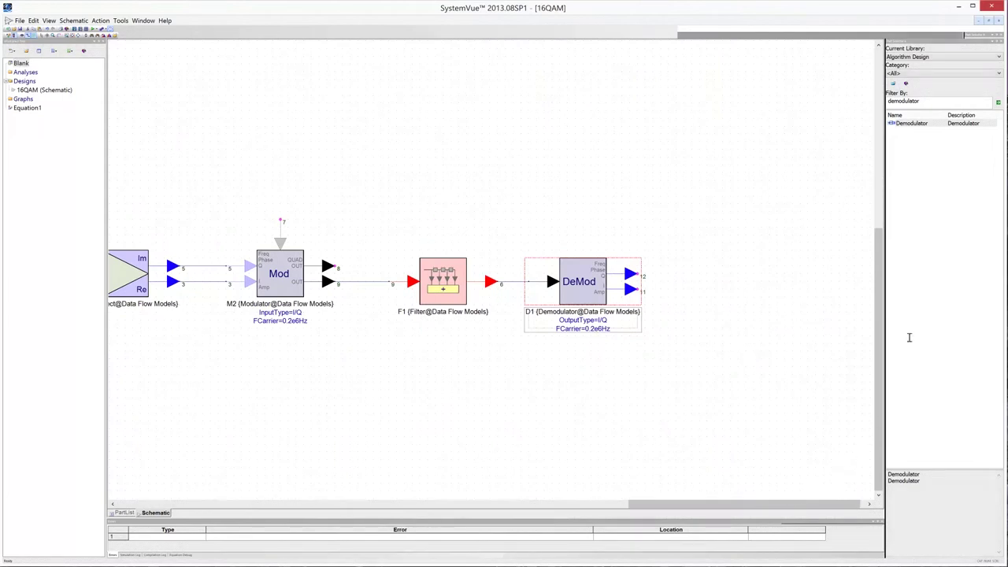
{"action": "double_click", "coordinate": [934, 100]}
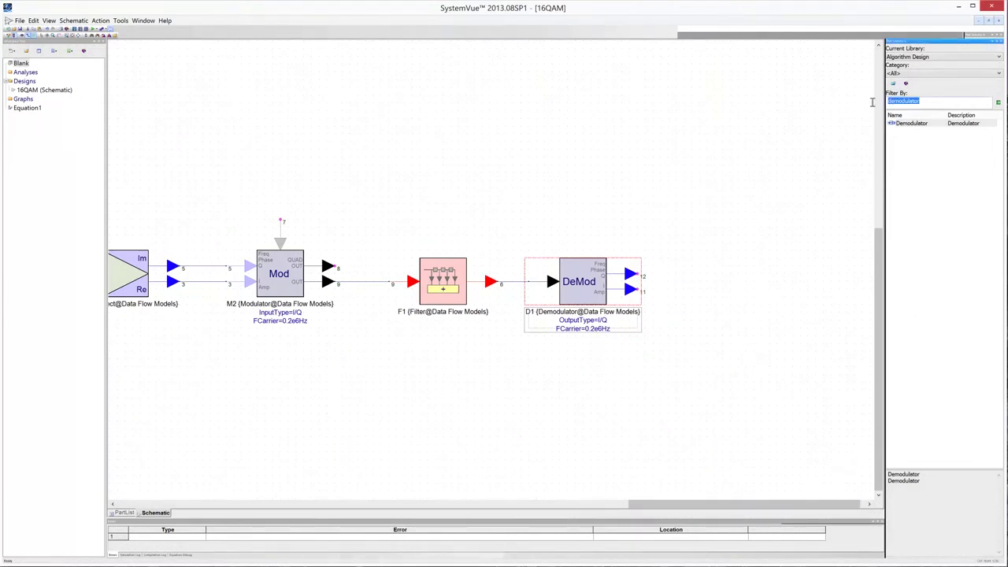
{"action": "type", "text": "sink"}
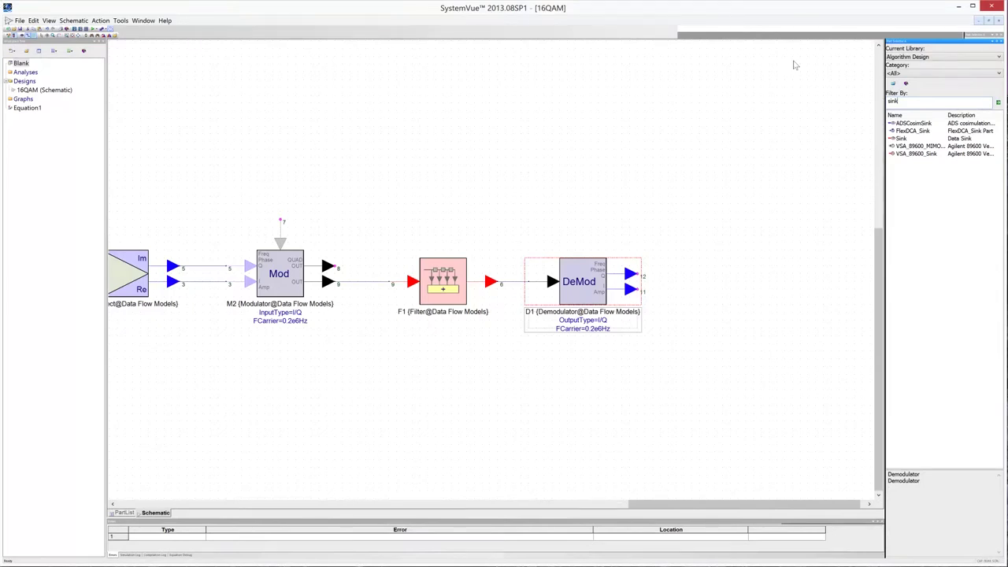
{"action": "left_click", "coordinate": [898, 139]}
{"action": "left_click_drag", "start_coordinate": [899, 144], "coordinate": [732, 239]}
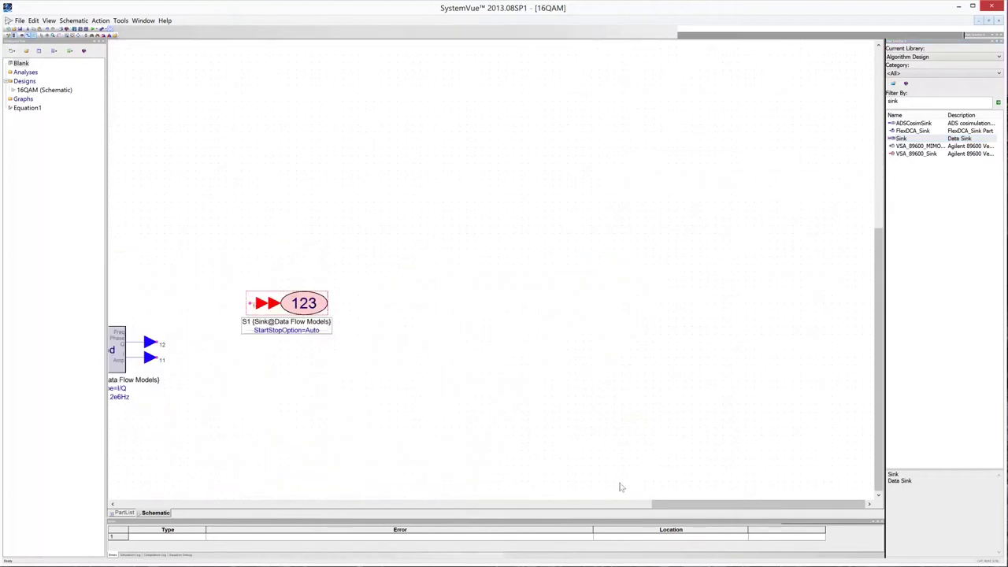
{"action": "key", "text": "f"}
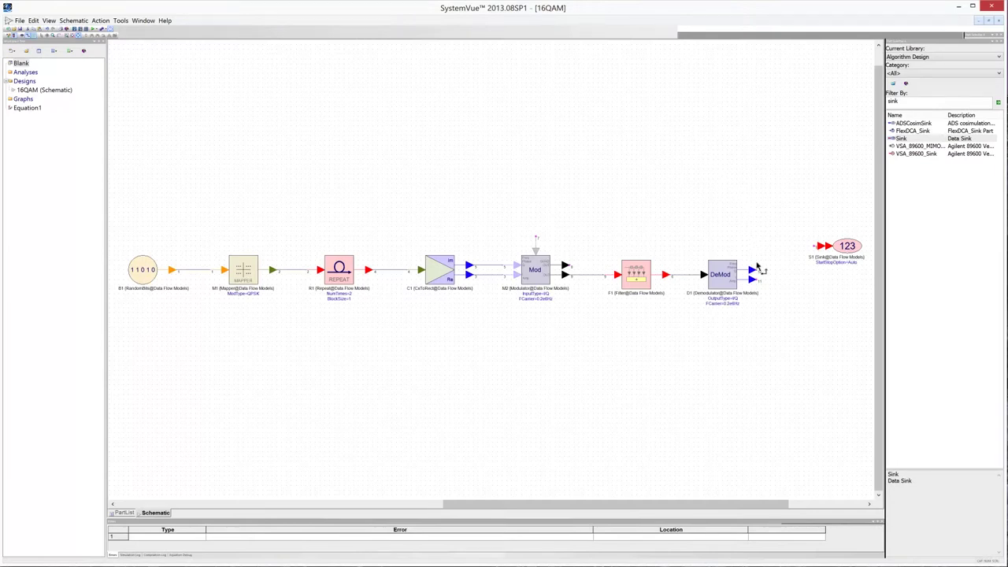
{"action": "left_click_drag", "start_coordinate": [754, 272], "coordinate": [813, 250]}
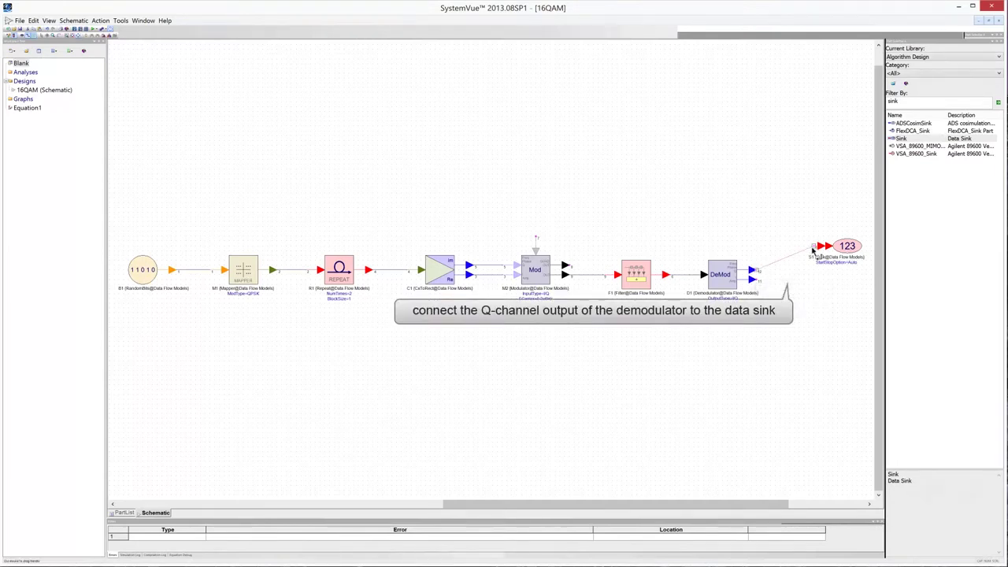
{"action": "left_click", "coordinate": [813, 251]}
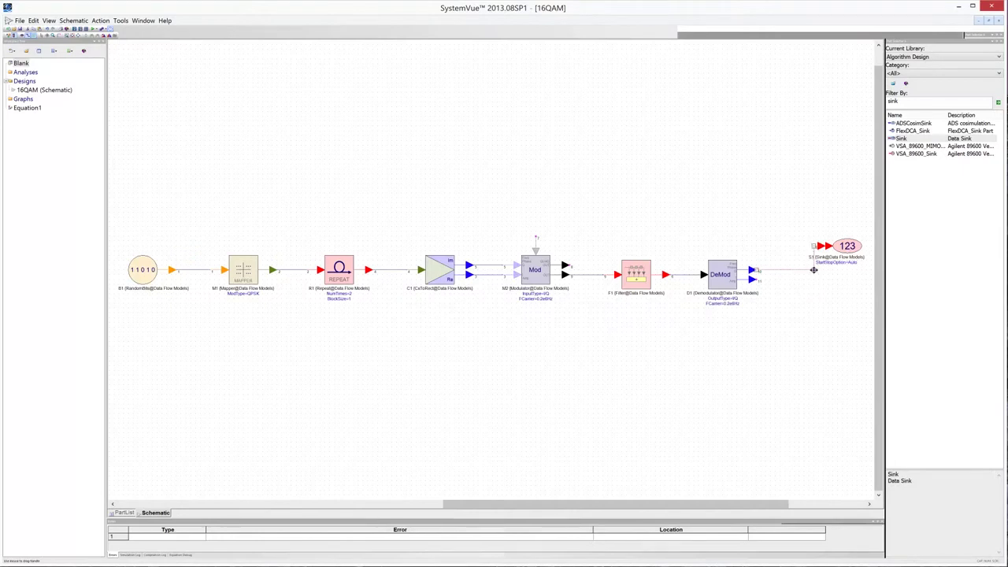
{"action": "left_click_drag", "start_coordinate": [812, 270], "coordinate": [778, 246]}
Place a second data Sink directly below the first and connect its input to the demodulator's I output
{"action": "left_click", "coordinate": [893, 139]}
{"action": "left_click_drag", "start_coordinate": [894, 139], "coordinate": [841, 316]}
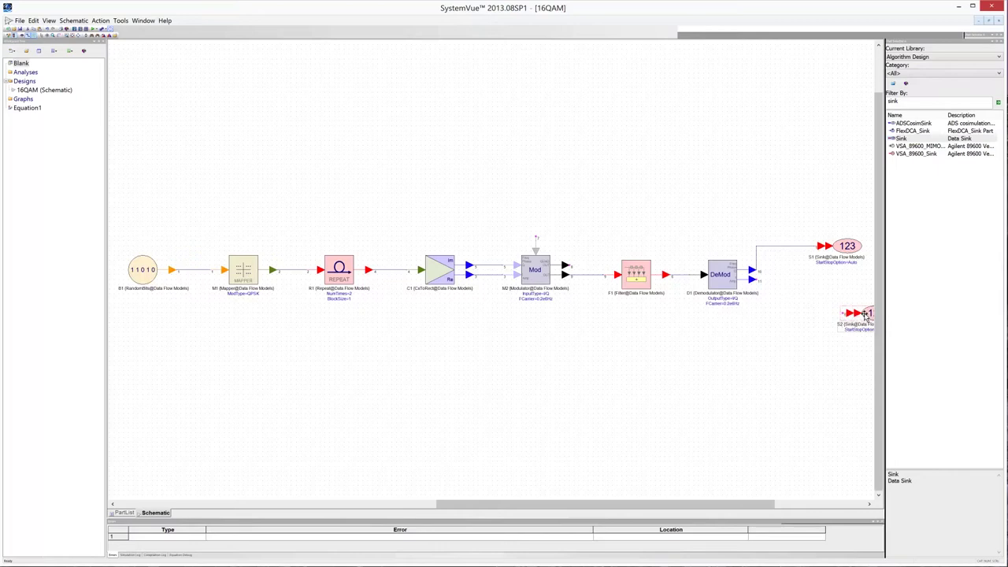
{"action": "left_click_drag", "start_coordinate": [843, 315], "coordinate": [828, 320]}
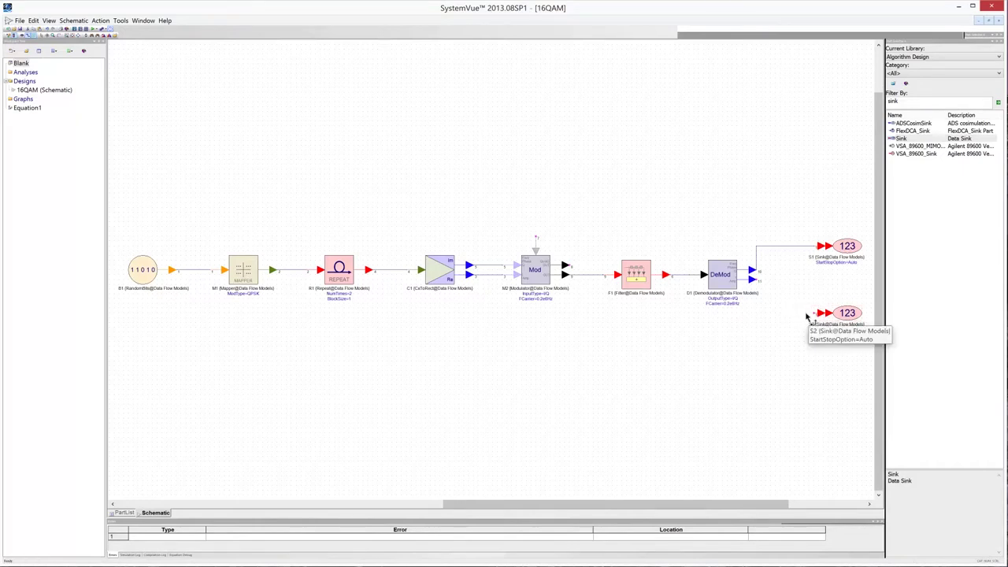
{"action": "left_click", "coordinate": [813, 314]}
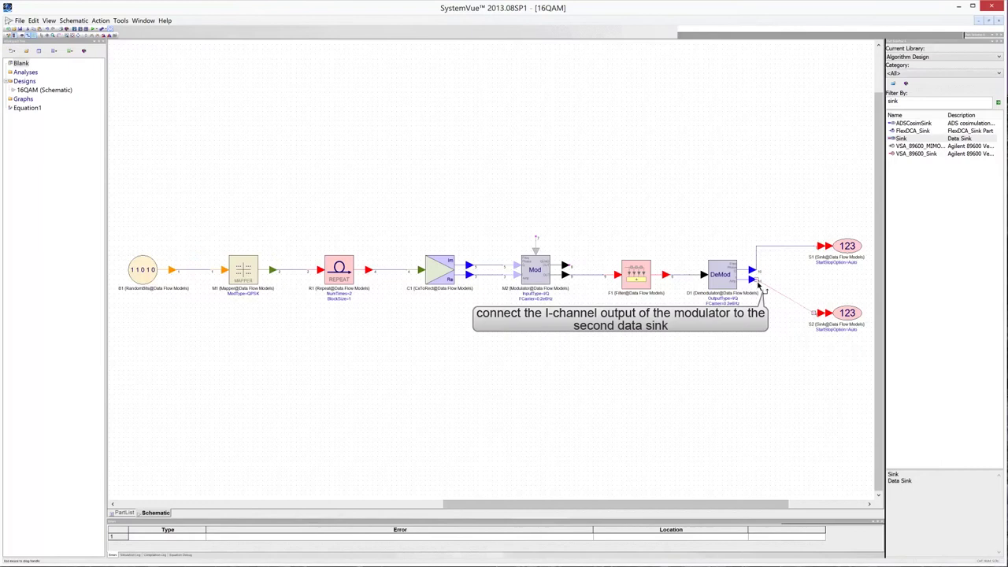
{"action": "left_click", "coordinate": [759, 282]}
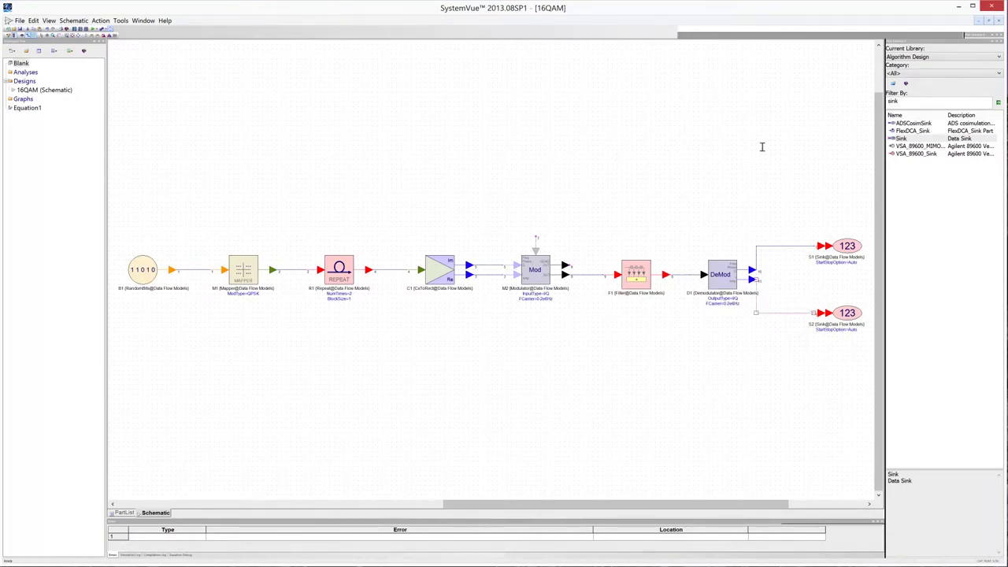
Place a DownSample part above the CxToRect converter and connect its input to the repeater's output
{"action": "double_click", "coordinate": [904, 100]}
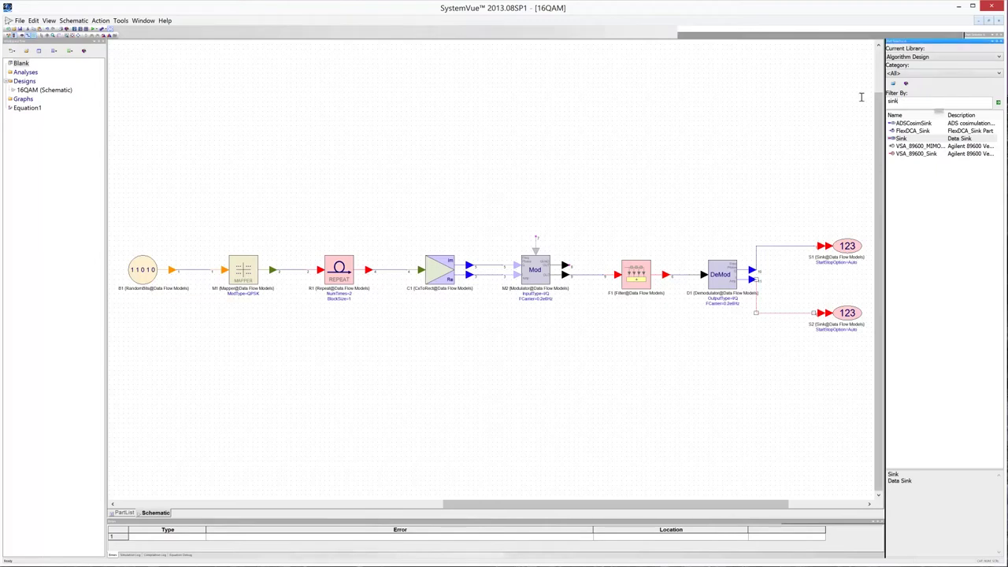
{"action": "type", "text": "downsample"}
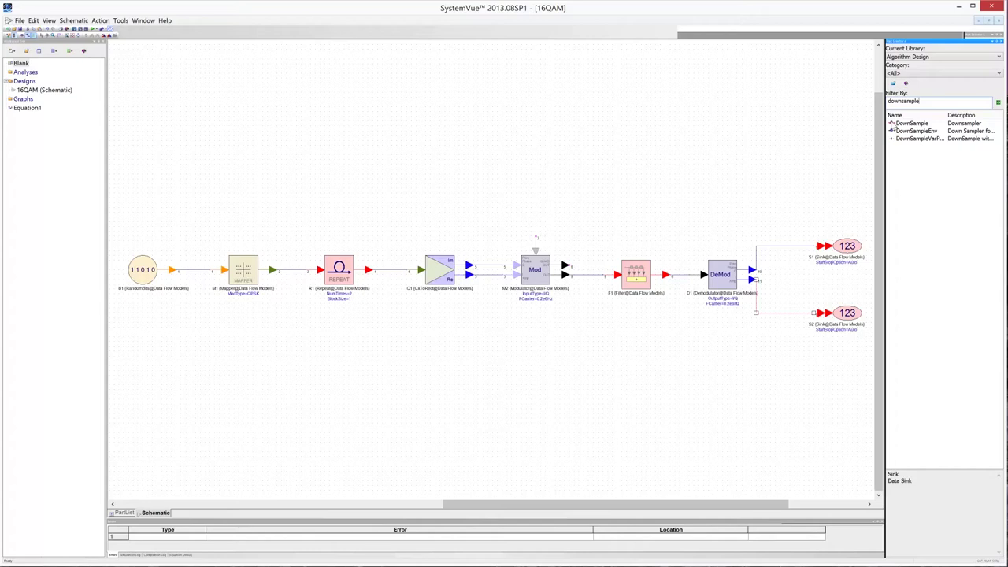
{"action": "left_click_drag", "start_coordinate": [892, 124], "coordinate": [416, 213]}
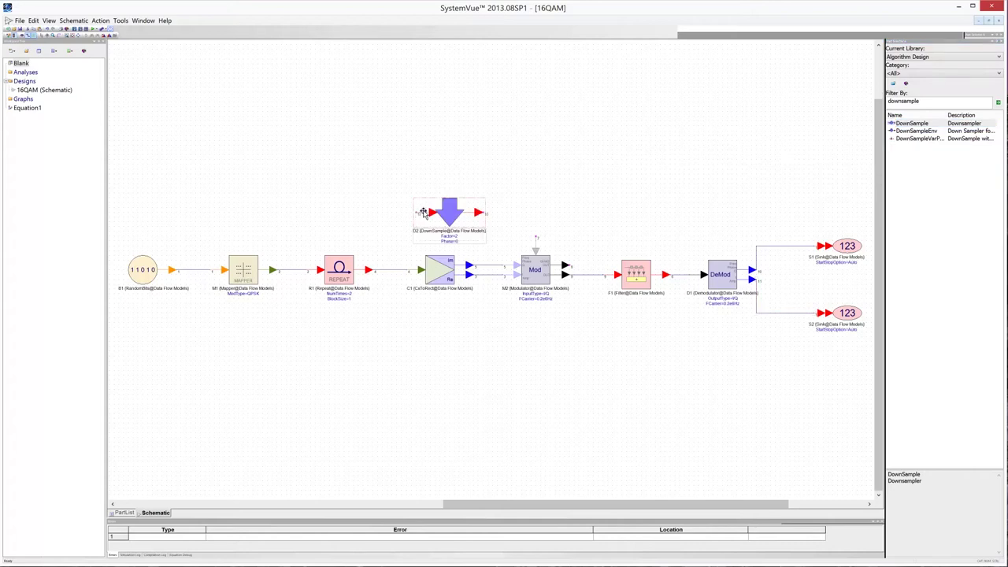
{"action": "left_click_drag", "start_coordinate": [445, 215], "coordinate": [431, 199]}
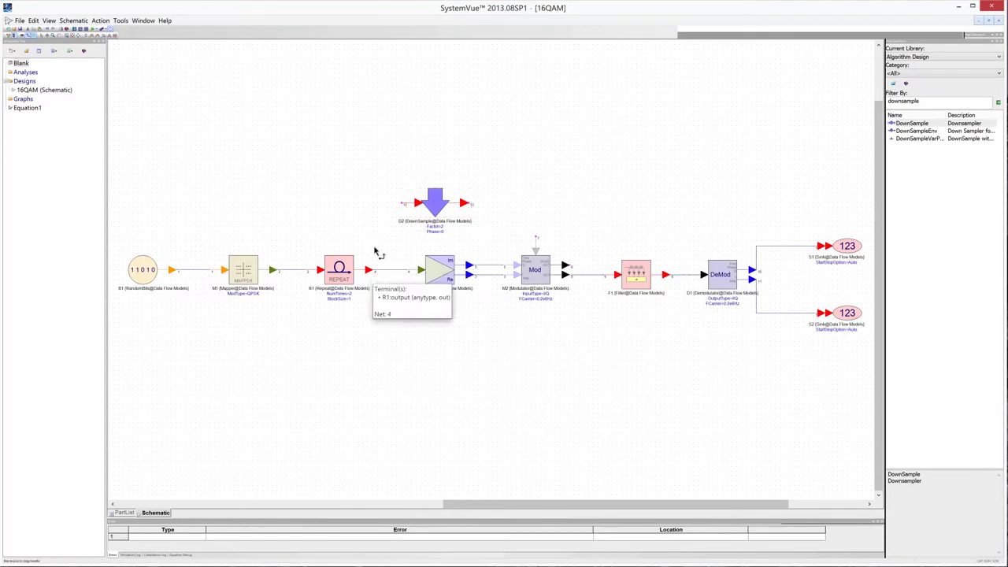
{"action": "left_click_drag", "start_coordinate": [376, 274], "coordinate": [401, 206]}
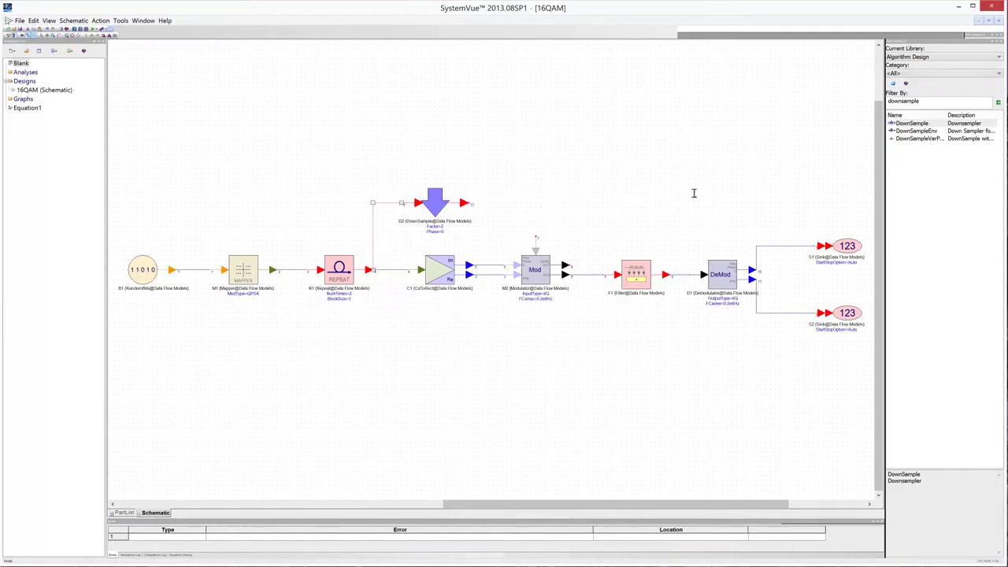
Place a third data Sink after the downsampler, connect its input to the downsampler's output and space the two apart
{"action": "double_click", "coordinate": [928, 101]}
{"action": "type", "text": "sink"}
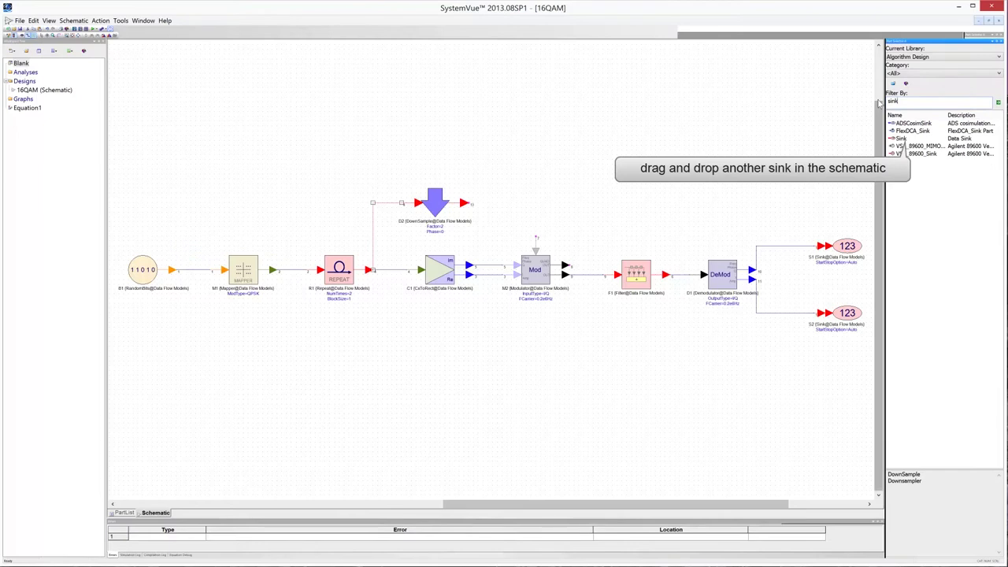
{"action": "left_click_drag", "start_coordinate": [898, 139], "coordinate": [531, 204]}
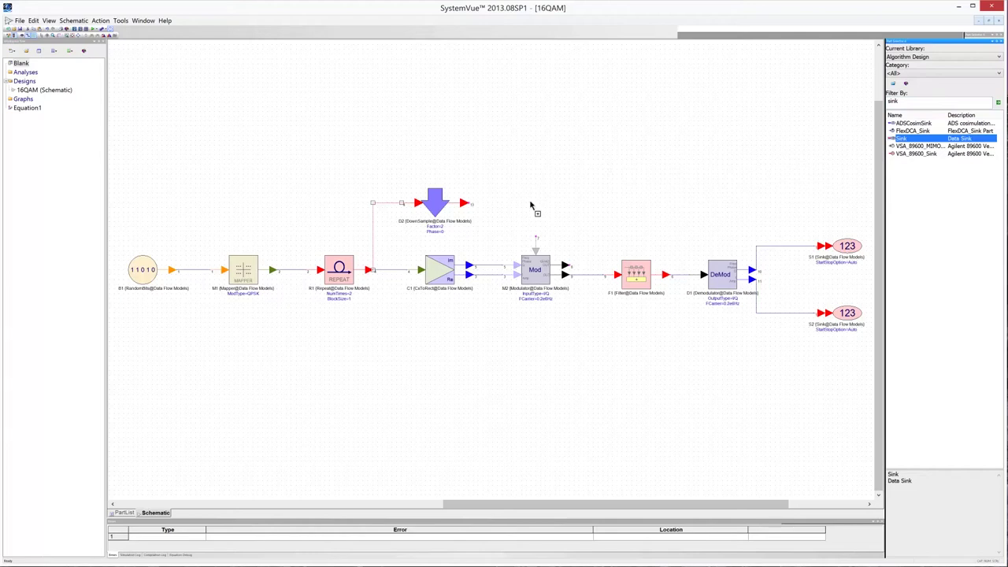
{"action": "left_click_drag", "start_coordinate": [531, 206], "coordinate": [479, 204]}
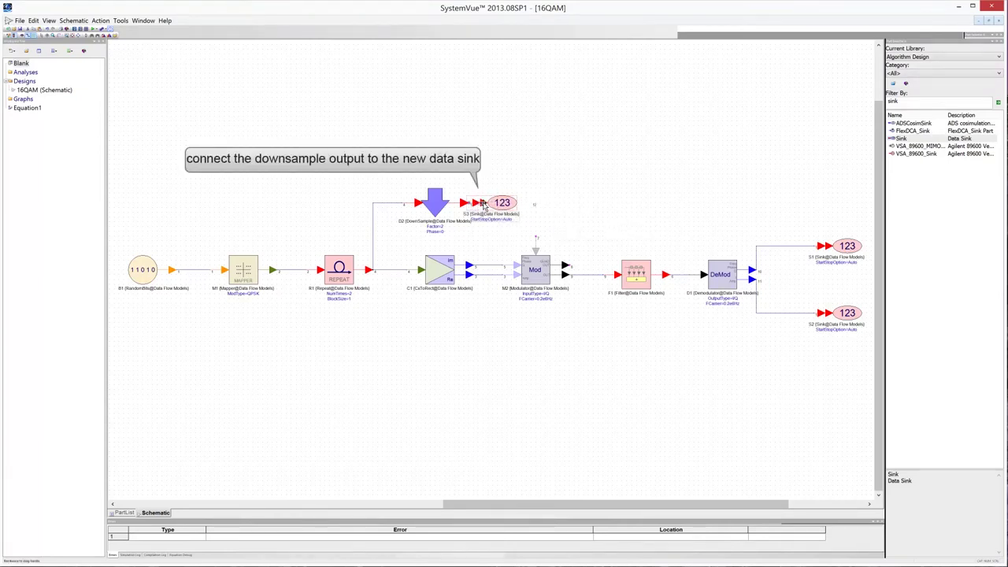
{"action": "left_click_drag", "start_coordinate": [496, 206], "coordinate": [554, 207]}
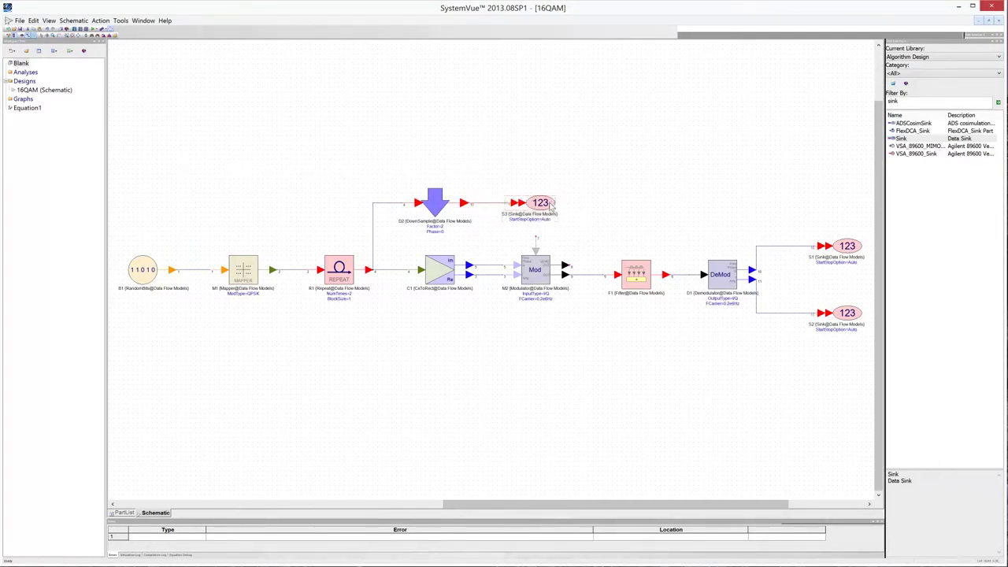
{"action": "left_click", "coordinate": [549, 165]}
Add a Data Flow Analysis for the 16QAM design, named 16QAM_Analysis, with the dataset 16QAM_Data
{"action": "right_click", "coordinate": [23, 72]}
{"action": "mouse_move", "coordinate": [54, 76]}
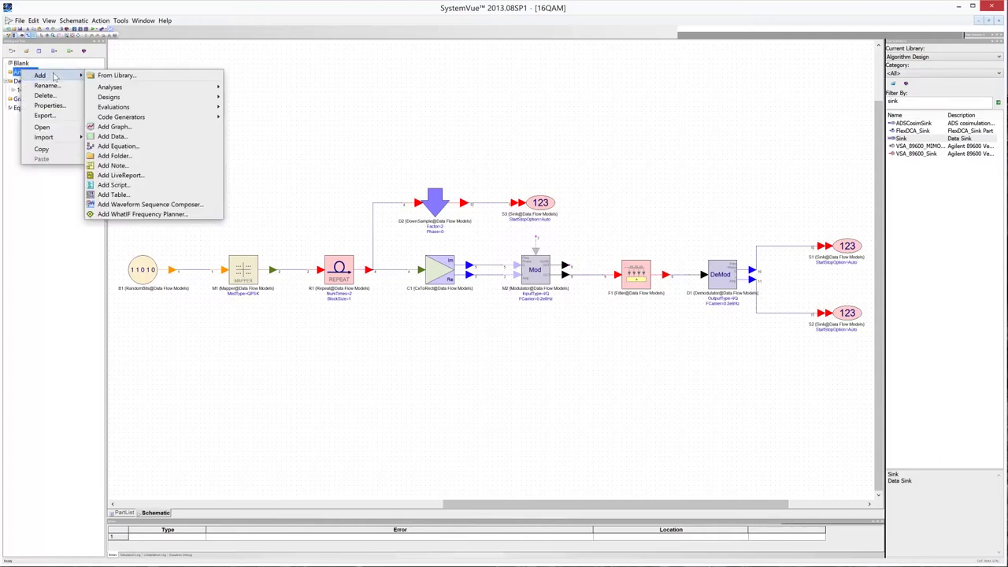
{"action": "mouse_move", "coordinate": [202, 84]}
{"action": "left_click", "coordinate": [274, 88]}
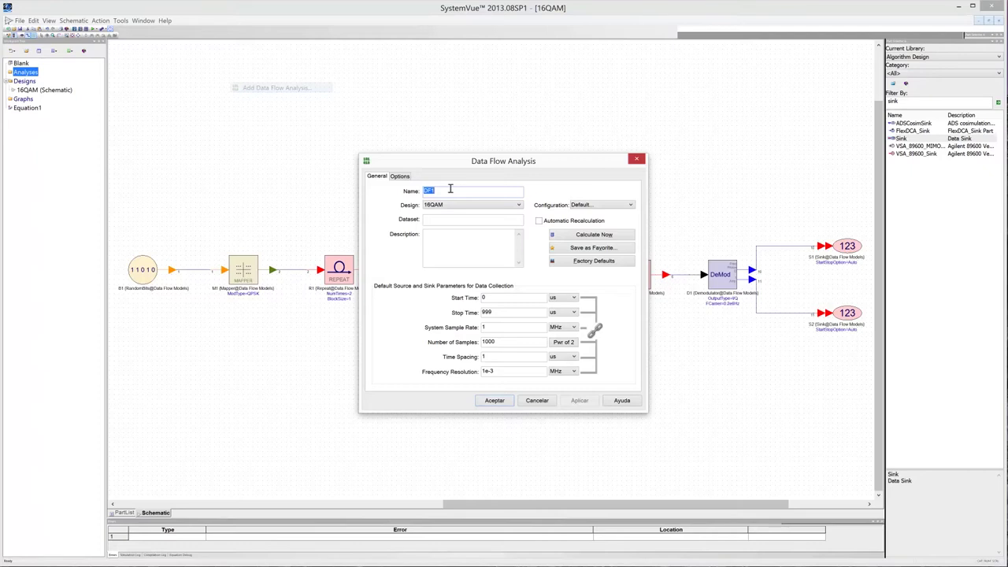
{"action": "type", "text": "16QAM_Analysis"}
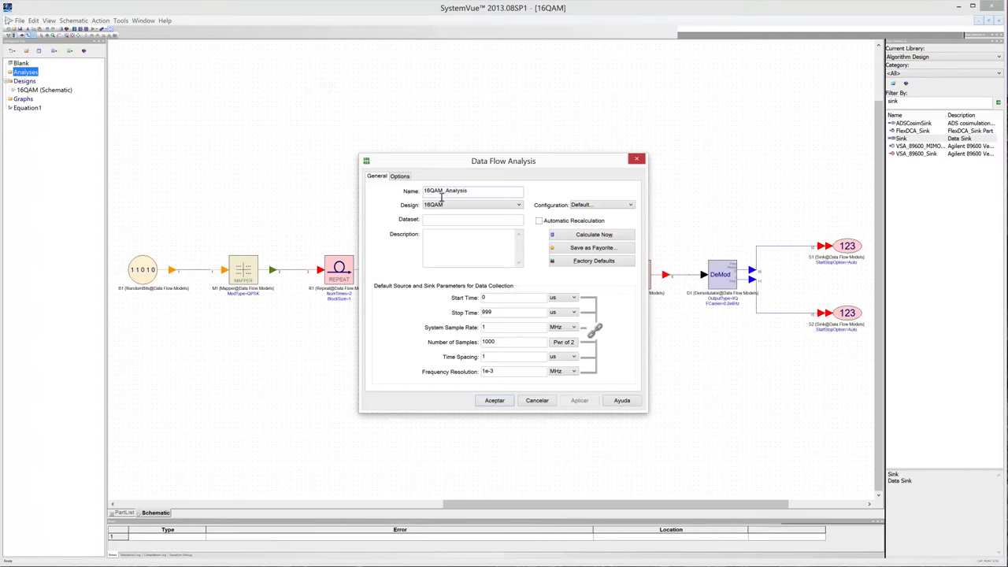
{"action": "left_click", "coordinate": [440, 220]}
{"action": "type", "text": "16QAM_Data"}
Switch the analysis units of the frequency resolution and the system sample rate to Hz
{"action": "left_click", "coordinate": [576, 371]}
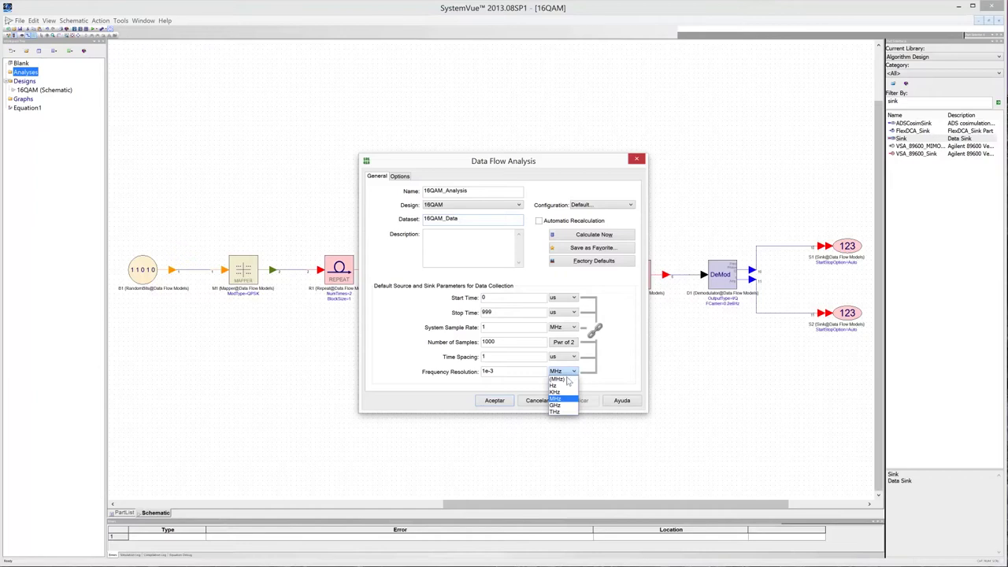
{"action": "left_click", "coordinate": [566, 387]}
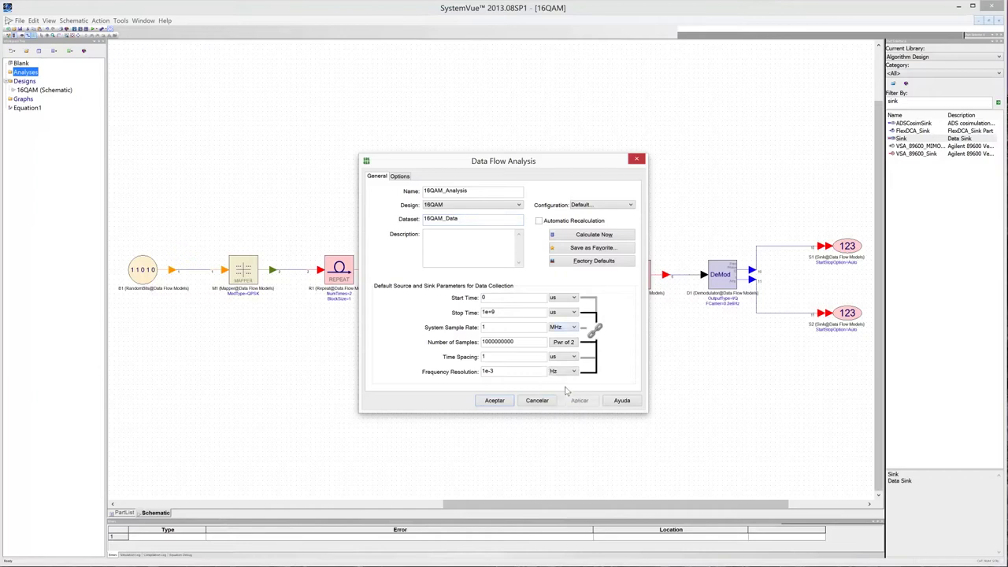
{"action": "left_click", "coordinate": [574, 327]}
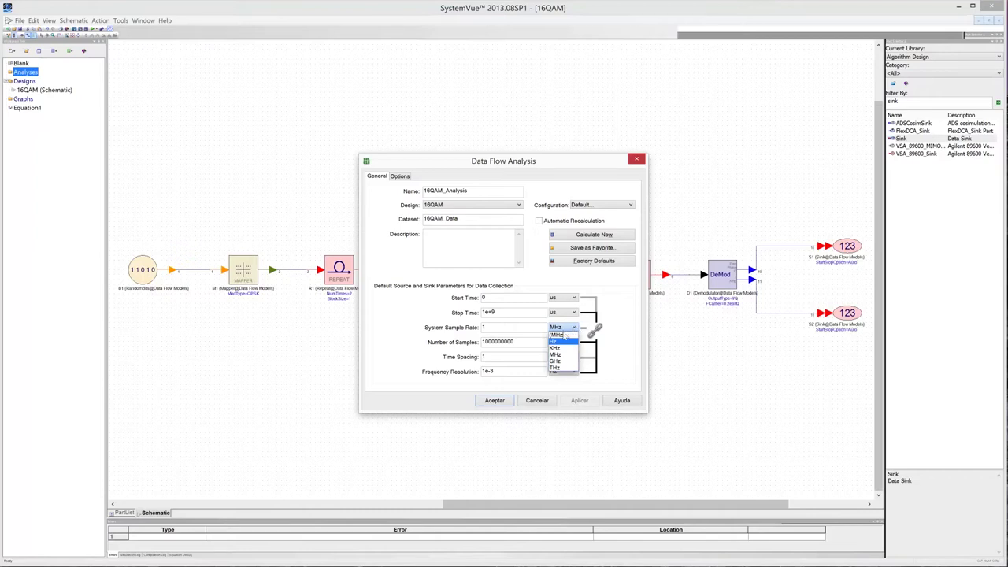
{"action": "left_click", "coordinate": [561, 342]}
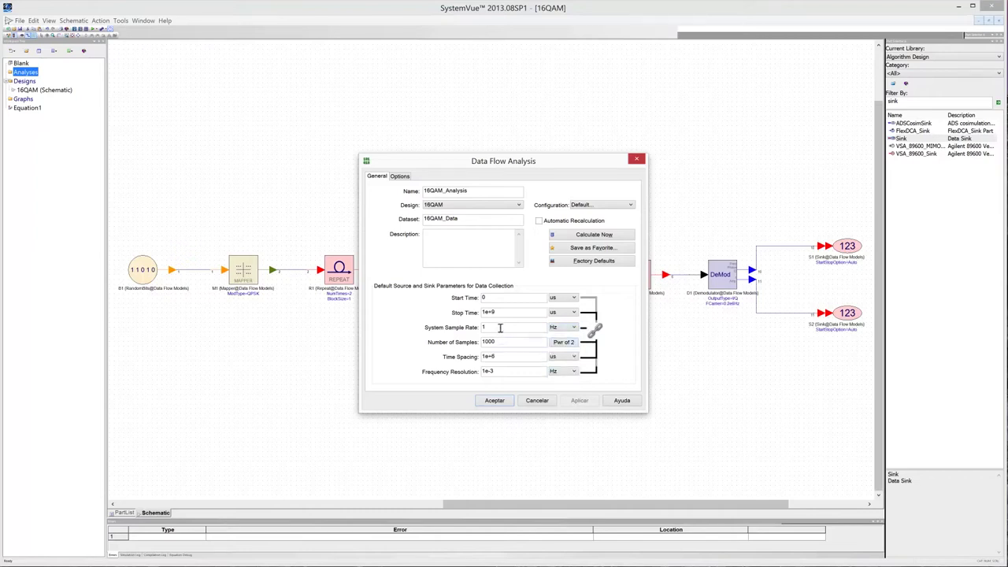
Set the analysis stop time to 20e+6 us and the system sample rate to 400 Hz, and accept the settings
{"action": "double_click", "coordinate": [499, 313]}
{"action": "type", "text": "20e+6"}
{"action": "left_click", "coordinate": [488, 330]}
{"action": "double_click", "coordinate": [489, 328]}
{"action": "type", "text": "400"}
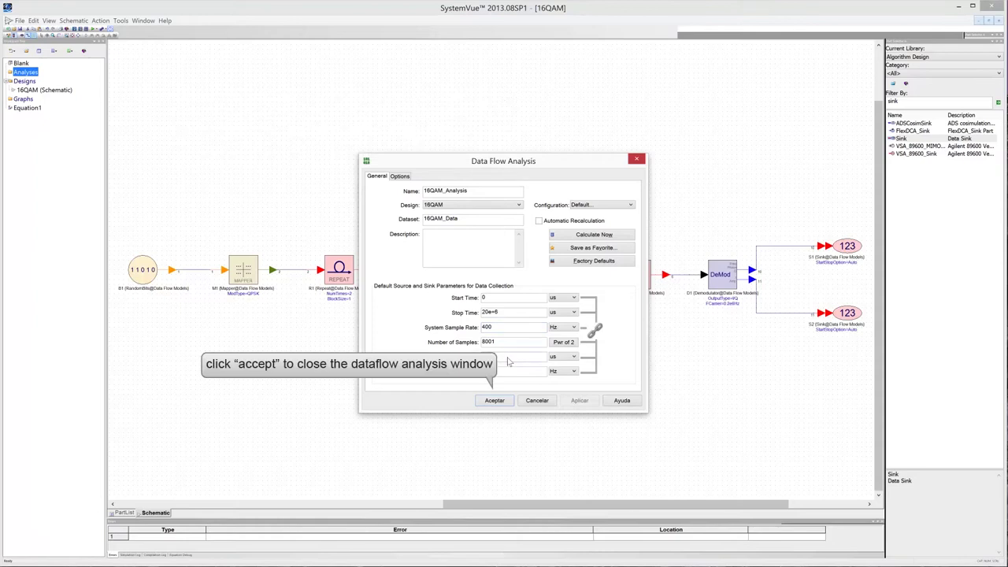
{"action": "left_click", "coordinate": [495, 400]}
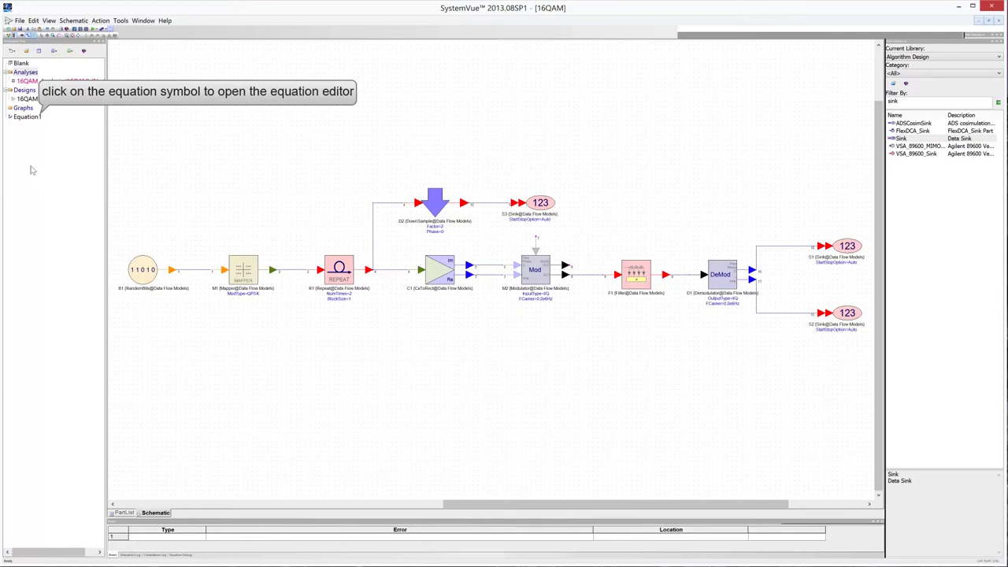
Define the carrier frequency as Fc = 5000 in Equation1 and calculate the equation
{"action": "left_click", "coordinate": [27, 117]}
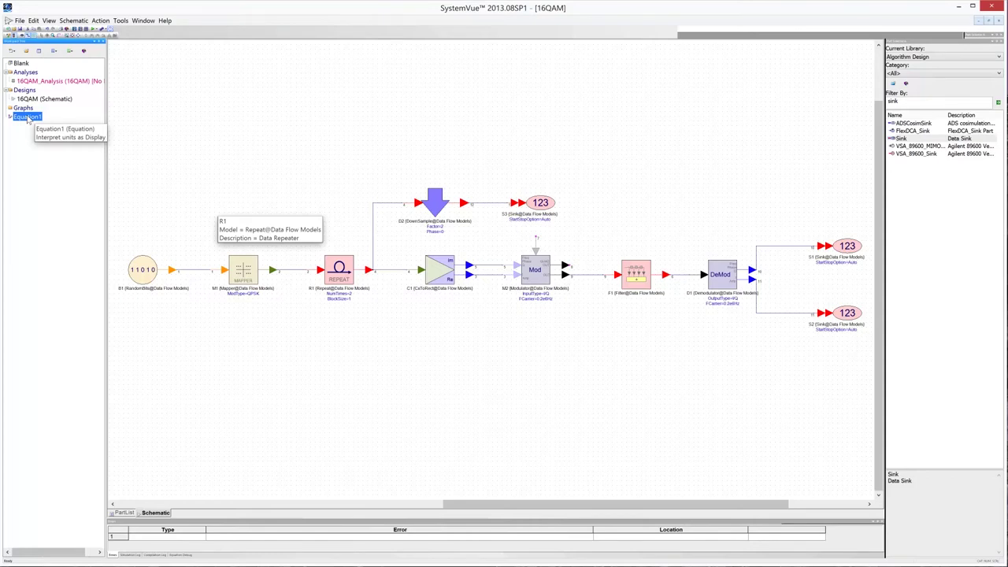
{"action": "double_click", "coordinate": [27, 117]}
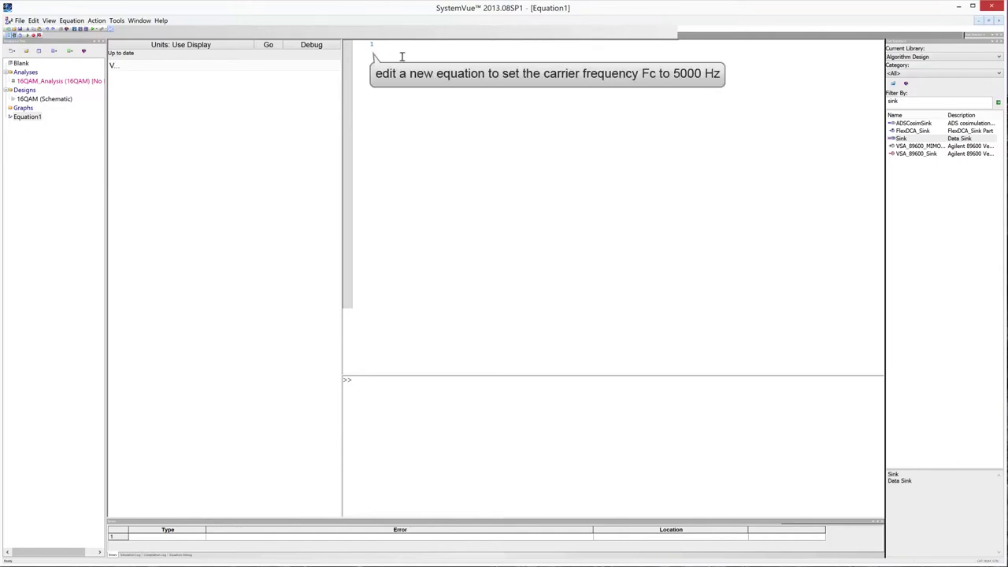
{"action": "type", "text": "Fc = 5000"}
{"action": "key", "text": "Return"}
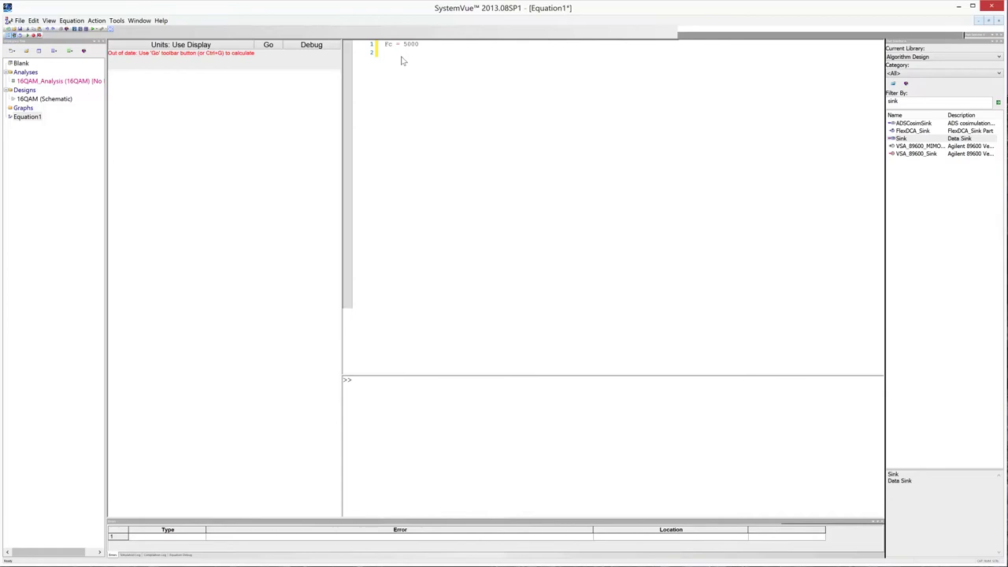
{"action": "left_click", "coordinate": [269, 46]}
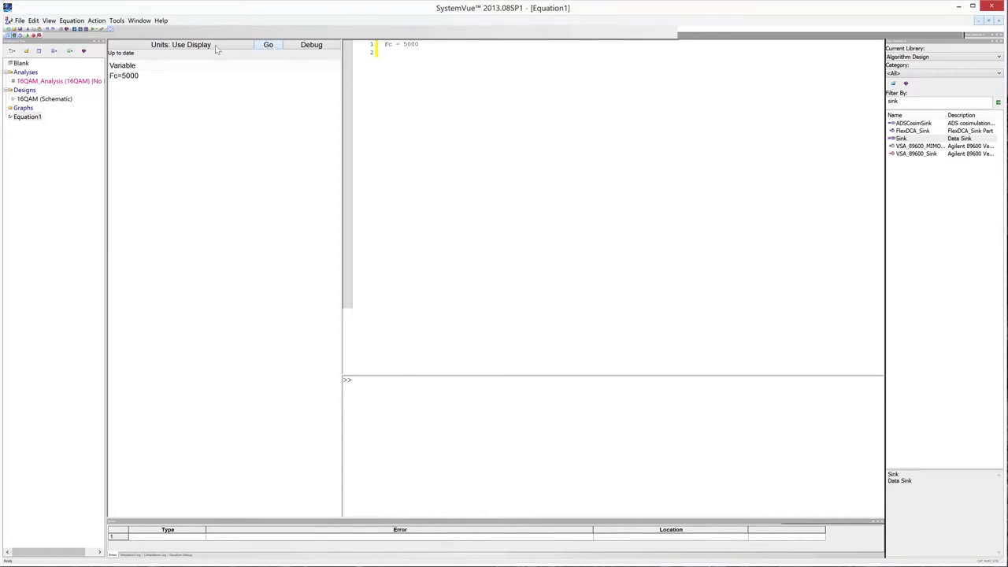
In the 16QAM schematic, show the random bit generator's advanced parameters and set its sample rate option to Timed from SampleRate
{"action": "double_click", "coordinate": [29, 98]}
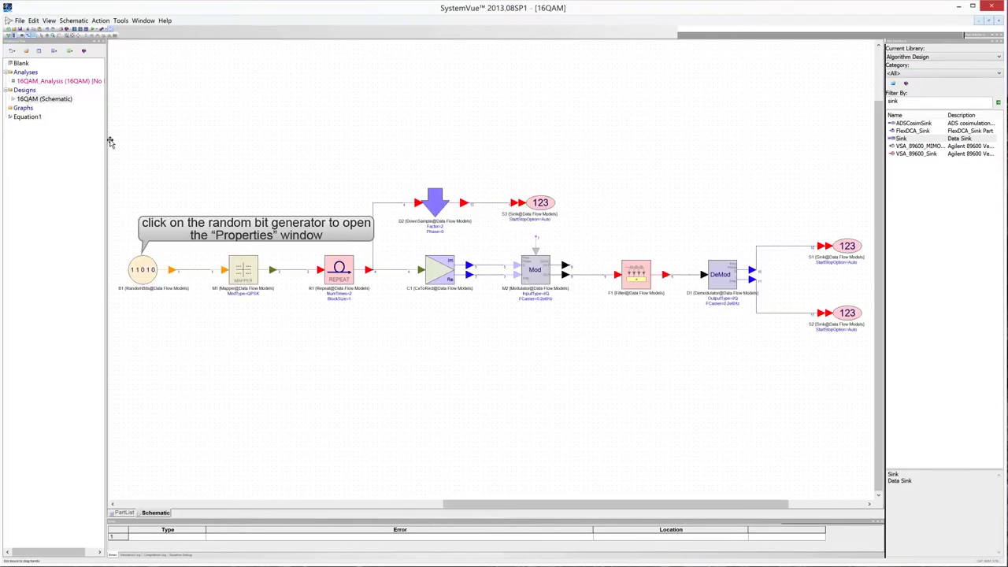
{"action": "double_click", "coordinate": [137, 270]}
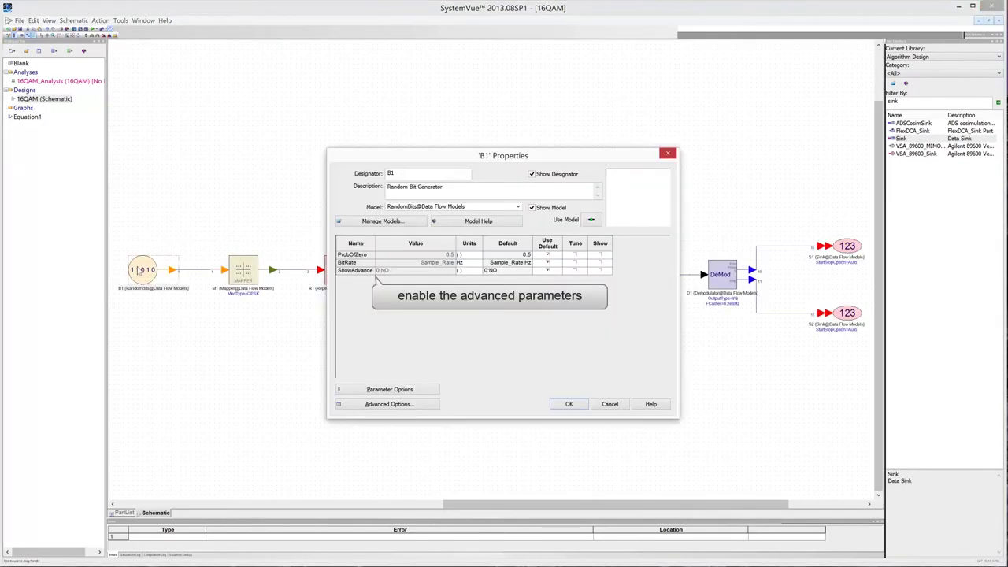
{"action": "left_click", "coordinate": [397, 271]}
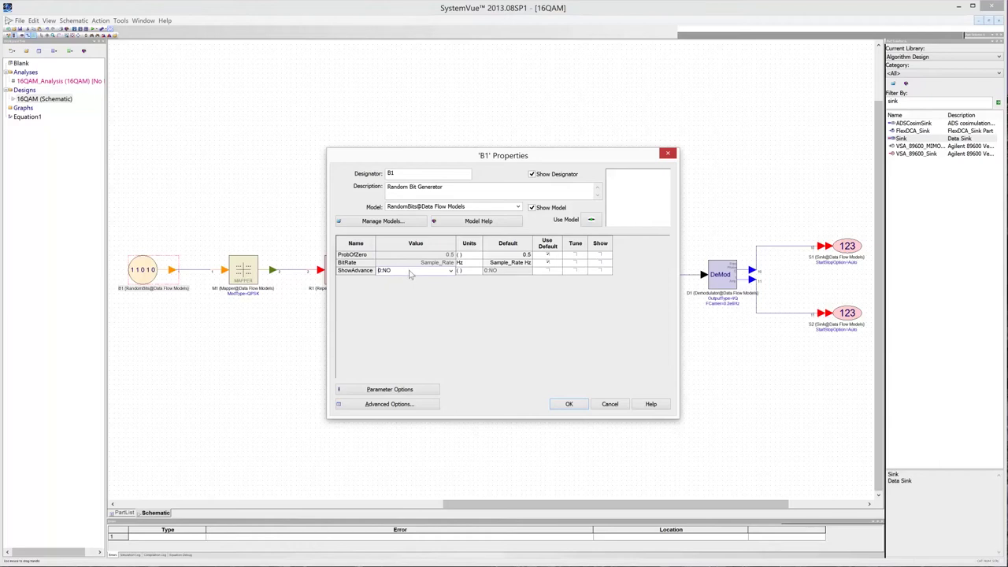
{"action": "left_click", "coordinate": [451, 271]}
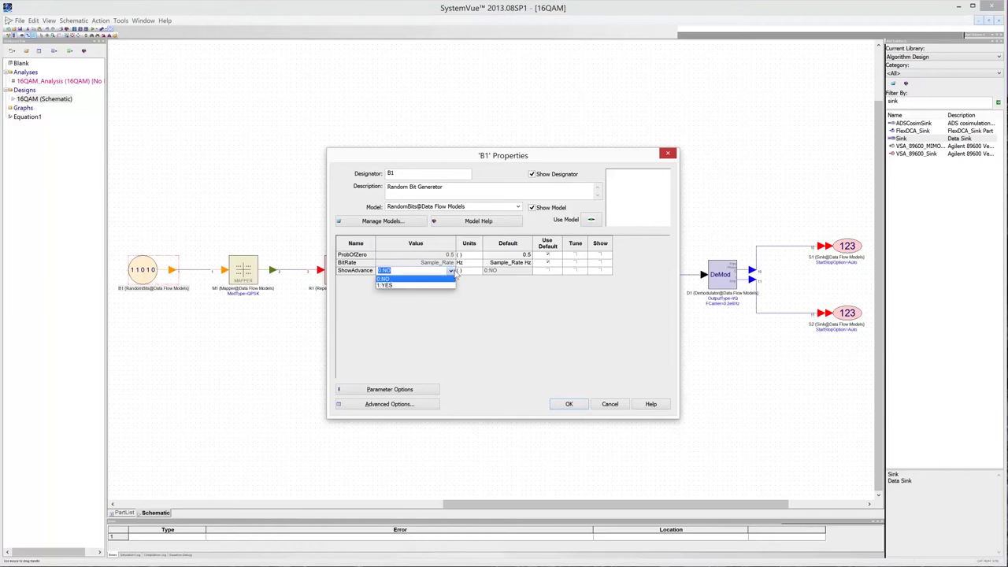
{"action": "left_click", "coordinate": [407, 286]}
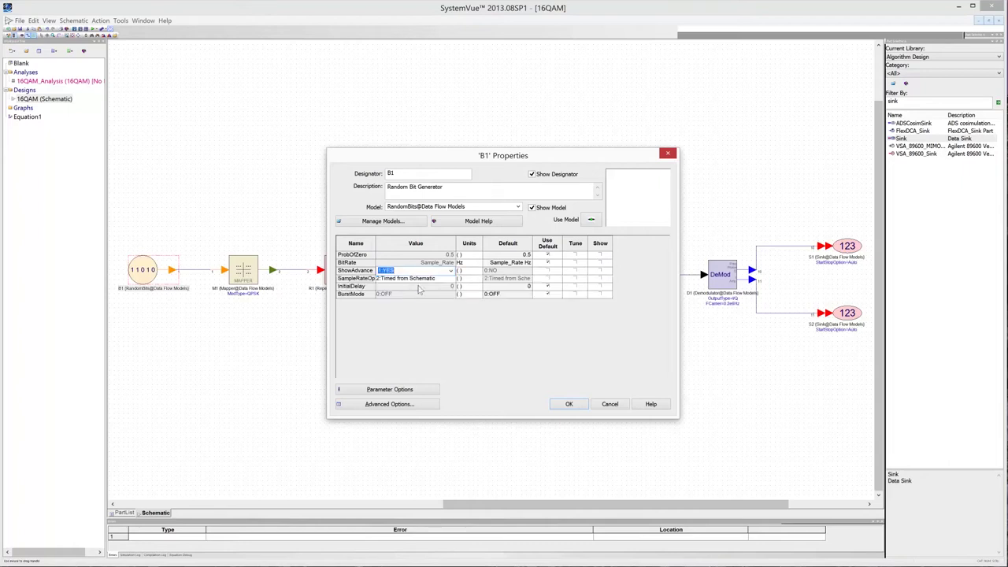
{"action": "left_click", "coordinate": [444, 280]}
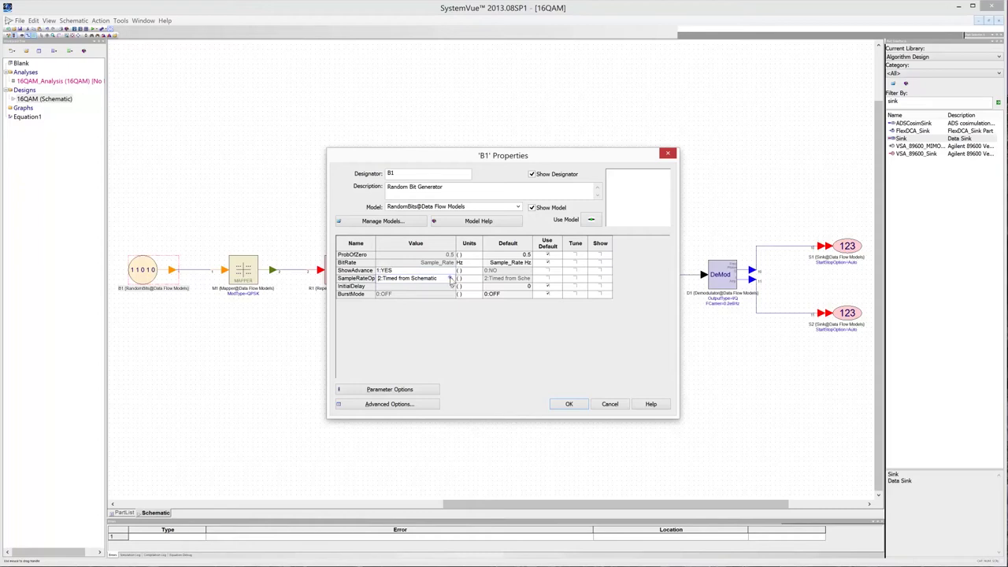
{"action": "left_click", "coordinate": [450, 279]}
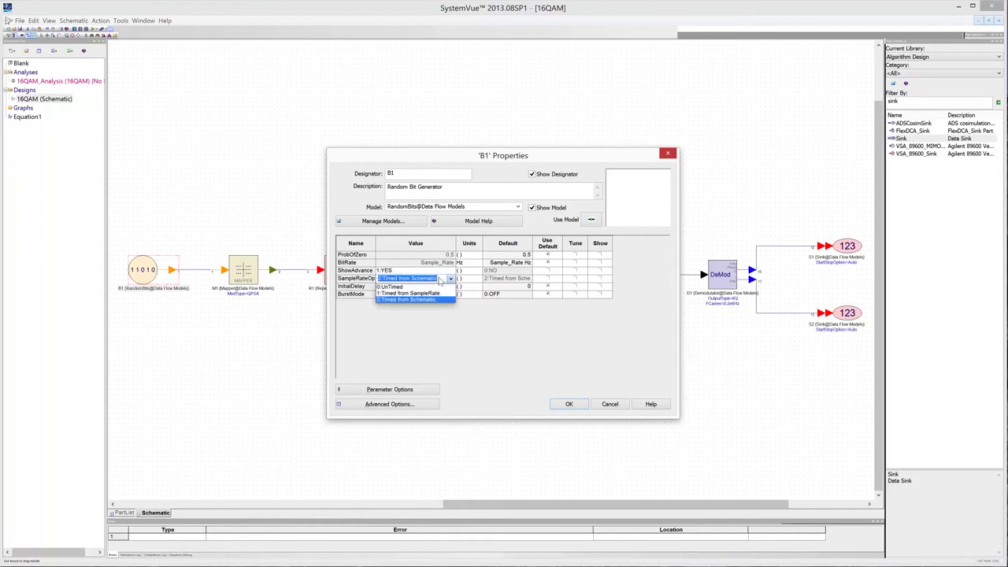
{"action": "left_click", "coordinate": [419, 294]}
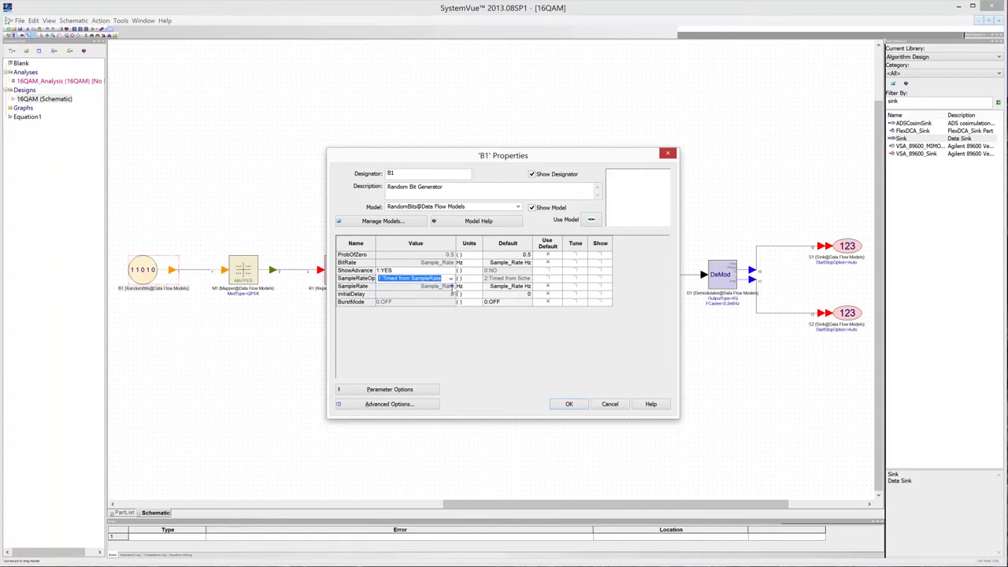
Set the random bit generator's SampleRate and BitRate both to Sample_Rate/20 and accept its properties
{"action": "left_click", "coordinate": [453, 292]}
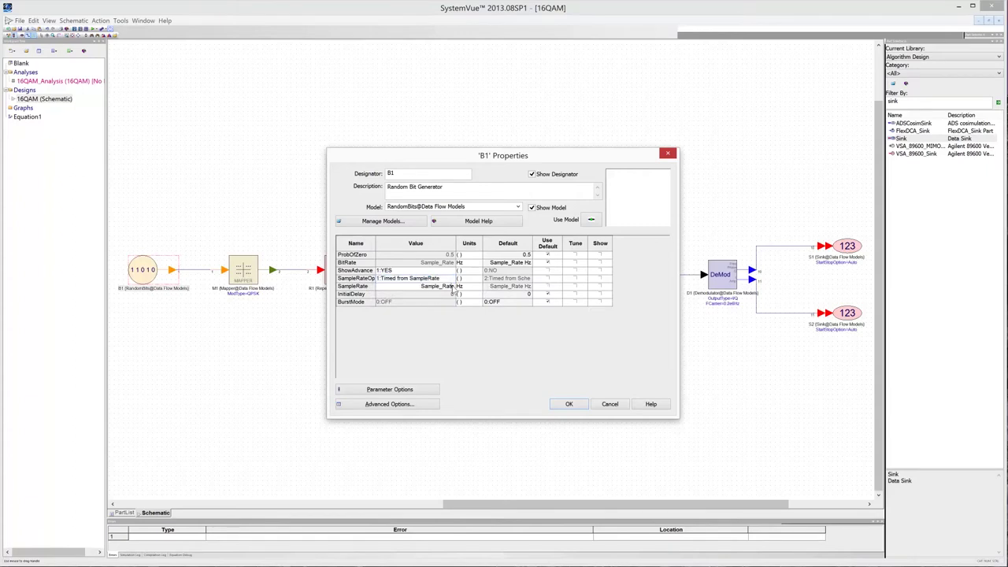
{"action": "type", "text": "/20"}
{"action": "left_click", "coordinate": [452, 262]}
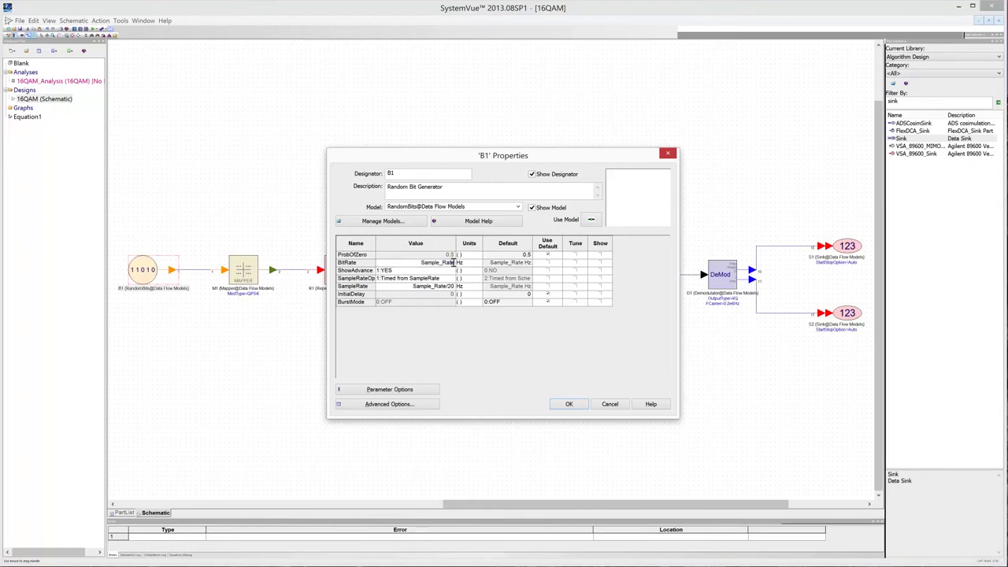
{"action": "type", "text": "/20"}
{"action": "left_click", "coordinate": [565, 405]}
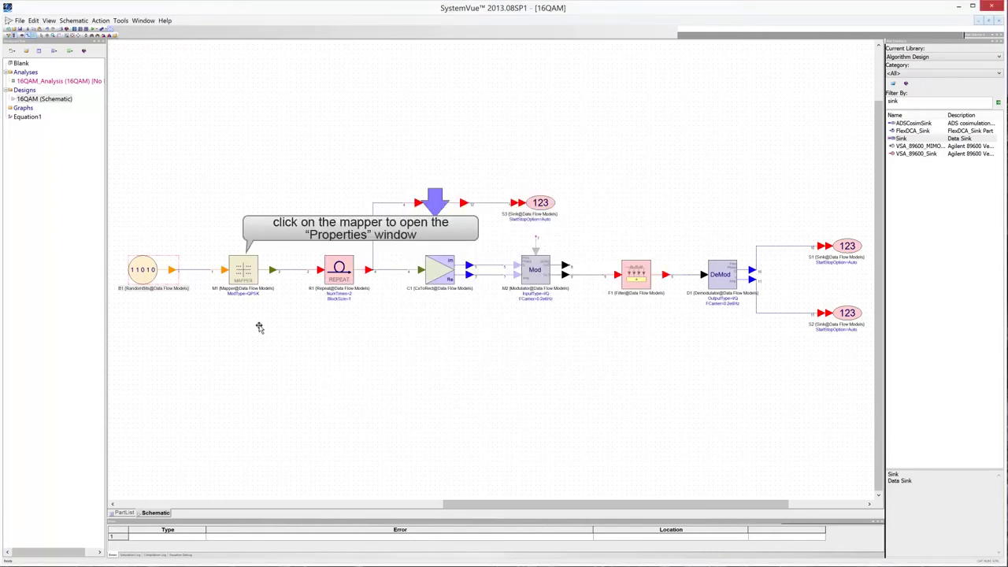
Set the mapper's modulation type to 16-QAM and accept its properties
{"action": "double_click", "coordinate": [244, 272]}
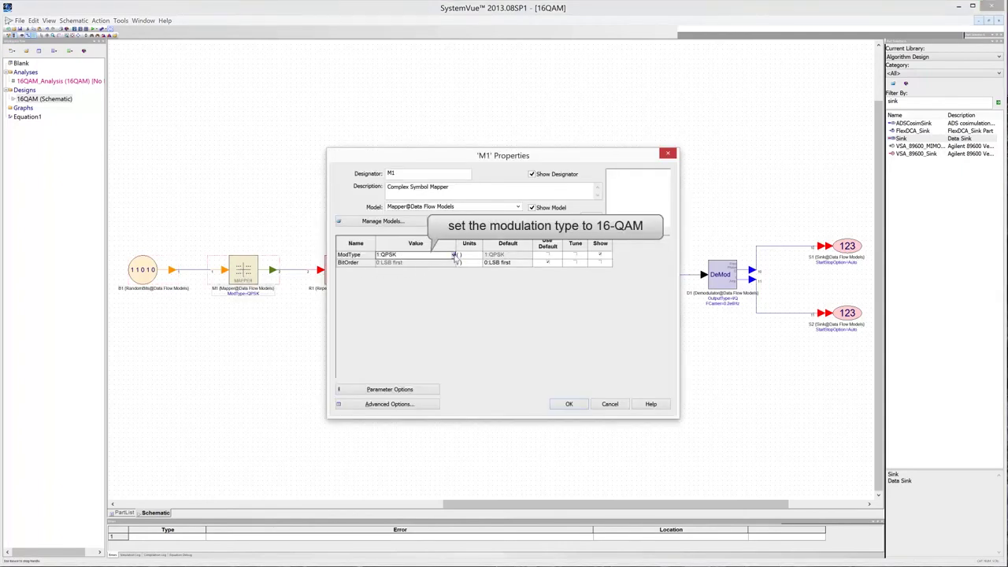
{"action": "left_click", "coordinate": [454, 255]}
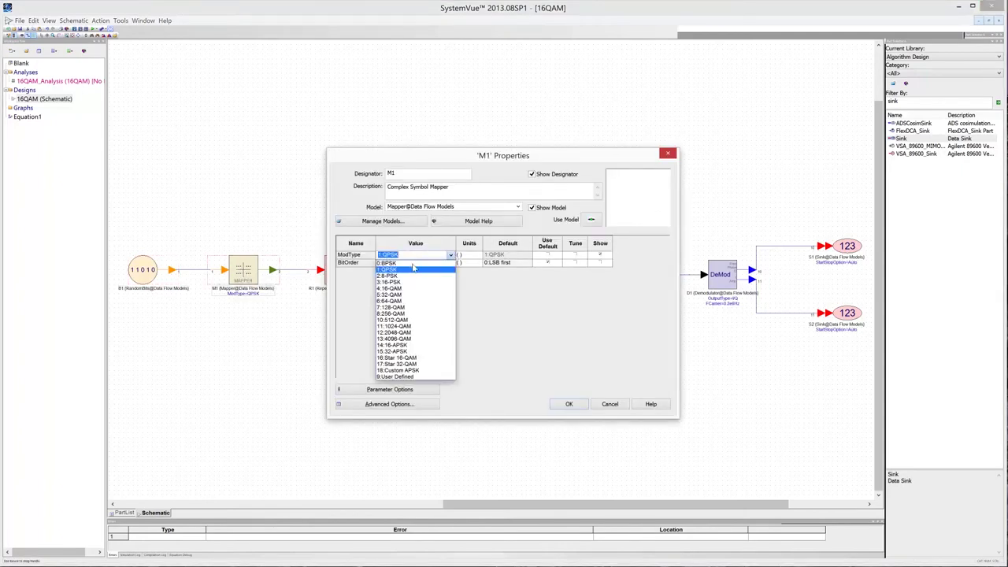
{"action": "left_click", "coordinate": [403, 289]}
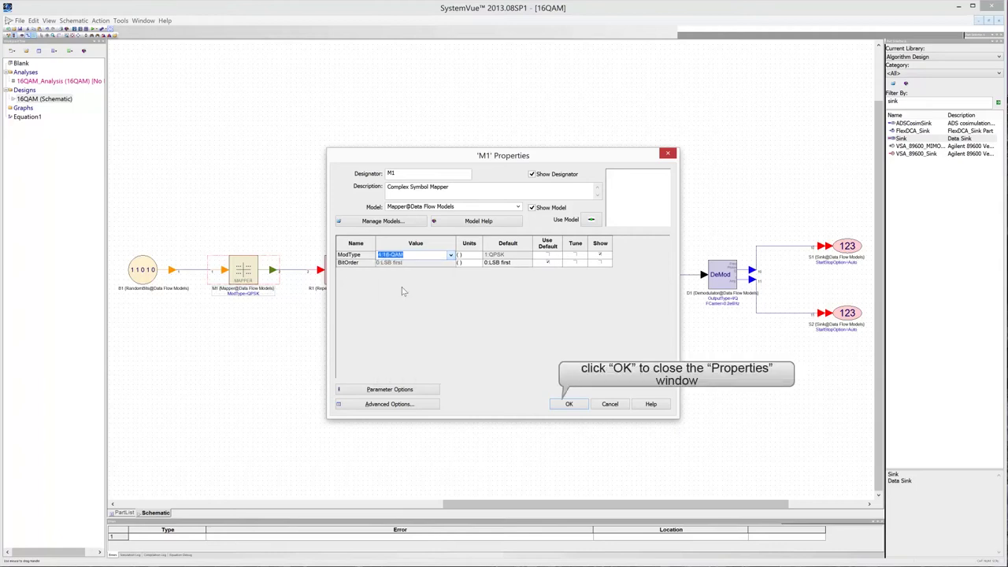
{"action": "left_click", "coordinate": [569, 404]}
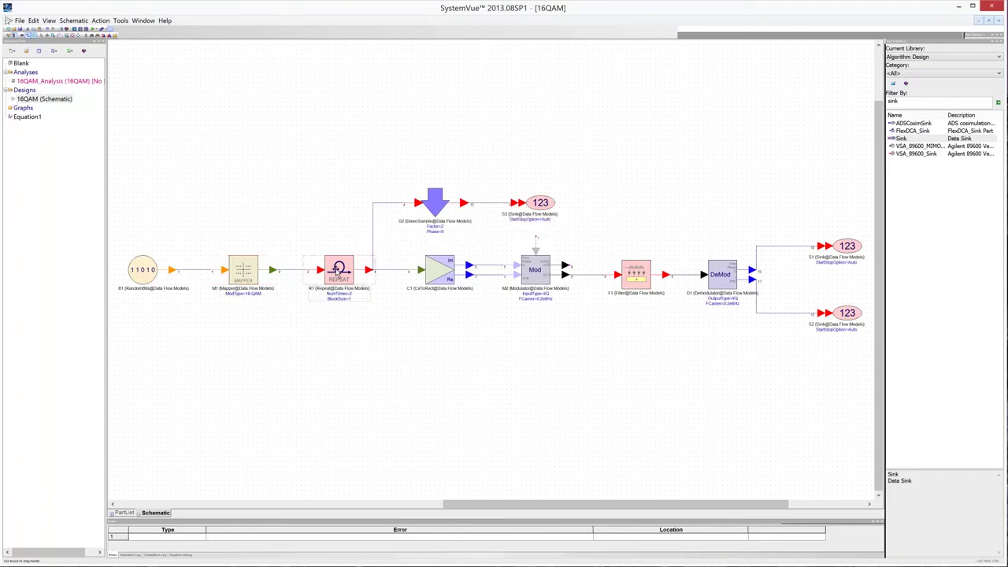
Set the repeater's NumTimes parameter to 5 and accept its properties
{"action": "double_click", "coordinate": [339, 272]}
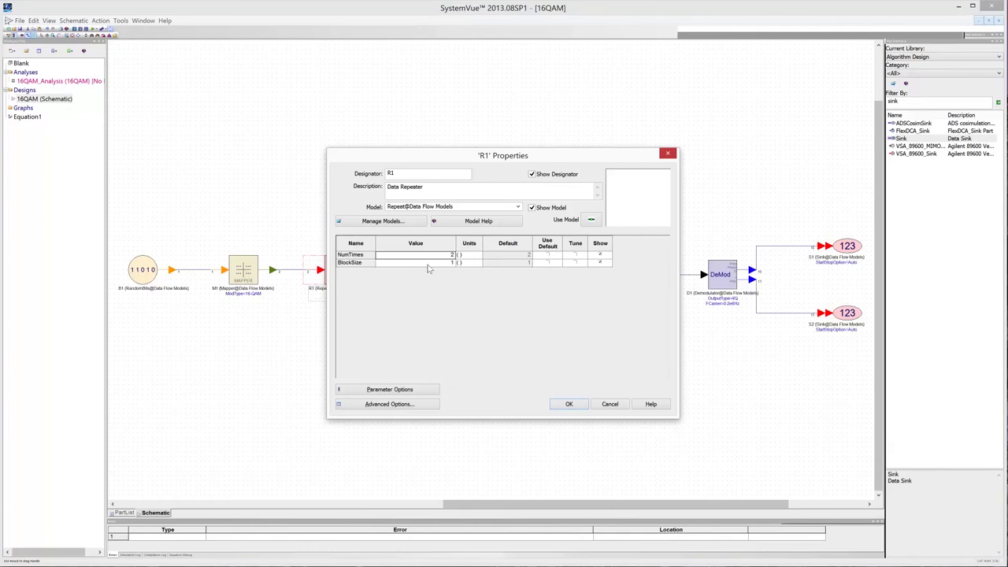
{"action": "left_click", "coordinate": [452, 254]}
{"action": "type", "text": "5"}
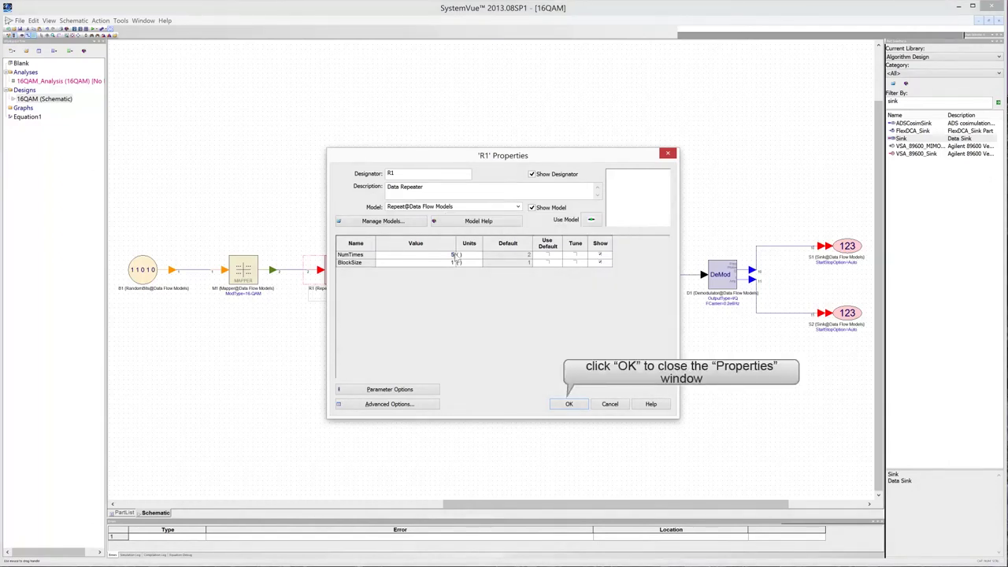
{"action": "left_click", "coordinate": [569, 405]}
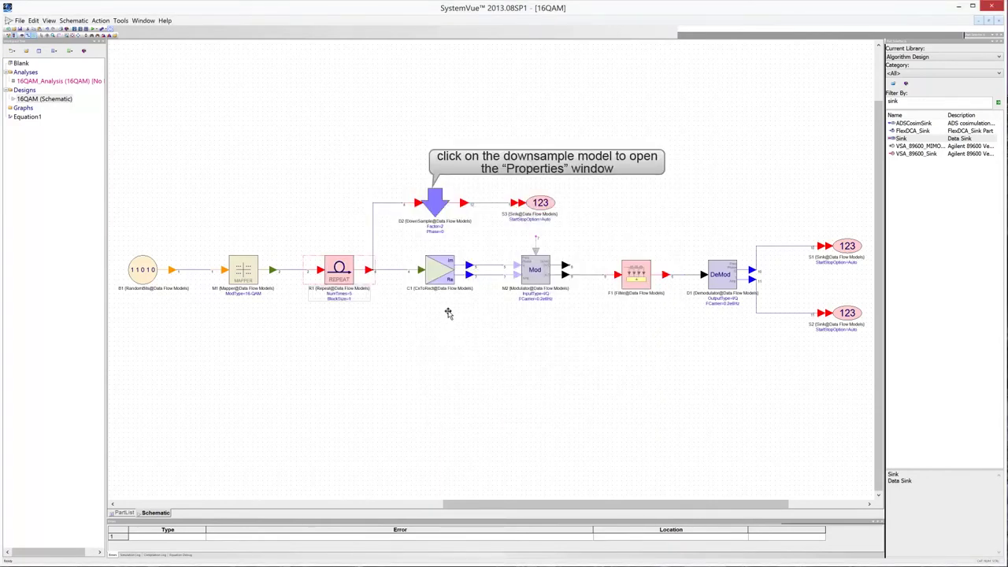
Set the downsampler's Factor to 5 and its Phase to 2, and accept its properties
{"action": "double_click", "coordinate": [436, 204]}
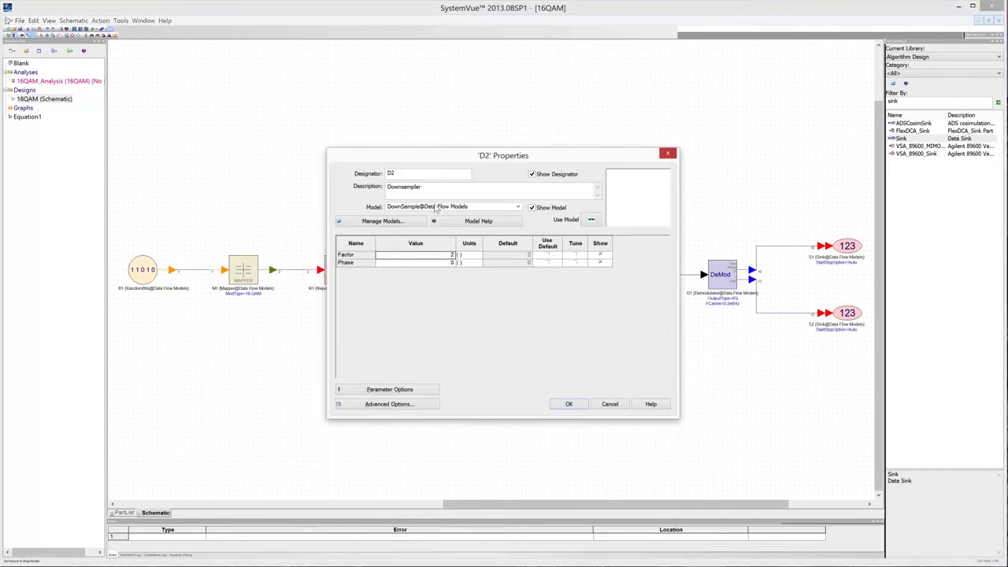
{"action": "left_click", "coordinate": [451, 256]}
{"action": "double_click", "coordinate": [451, 255]}
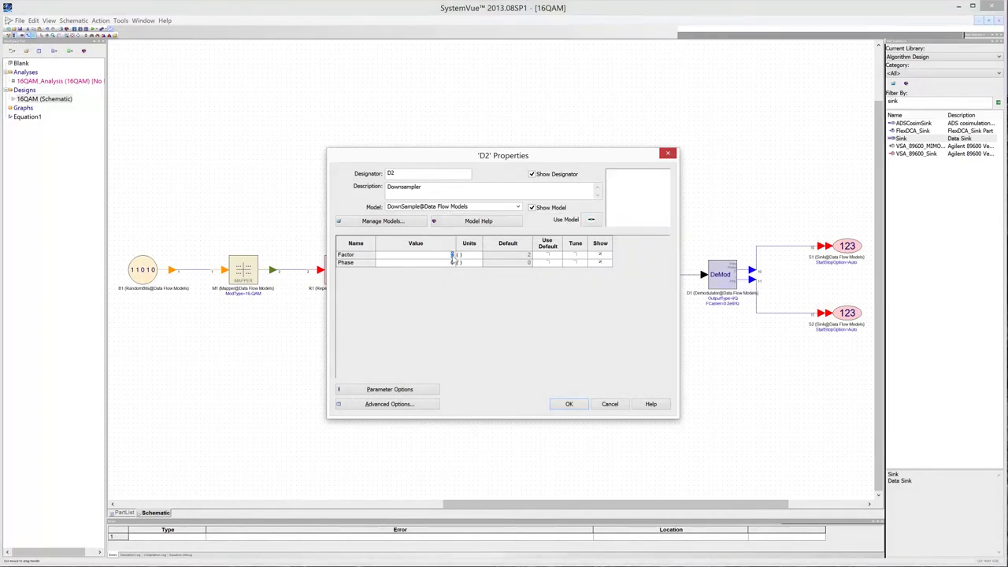
{"action": "double_click", "coordinate": [453, 263]}
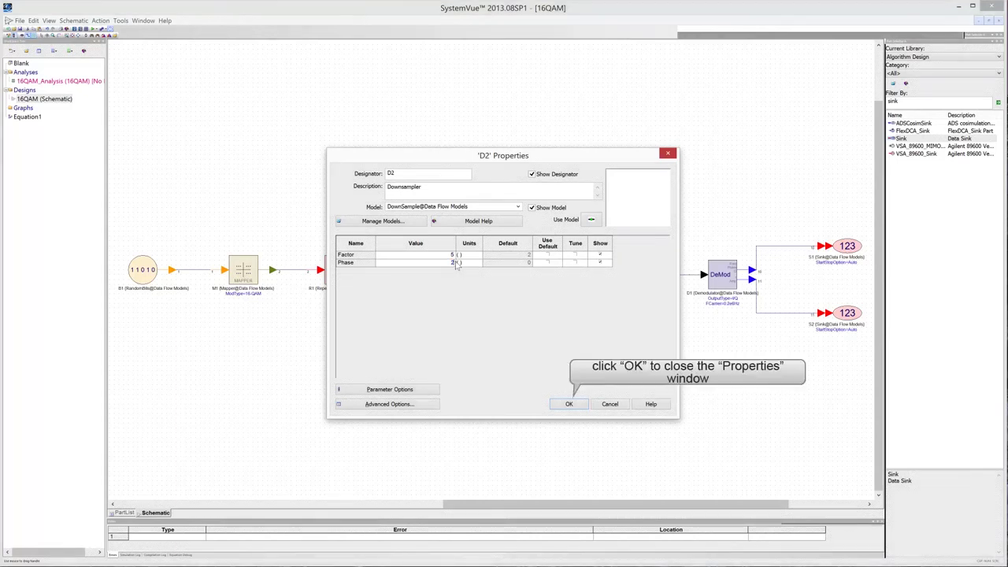
{"action": "left_click", "coordinate": [570, 404]}
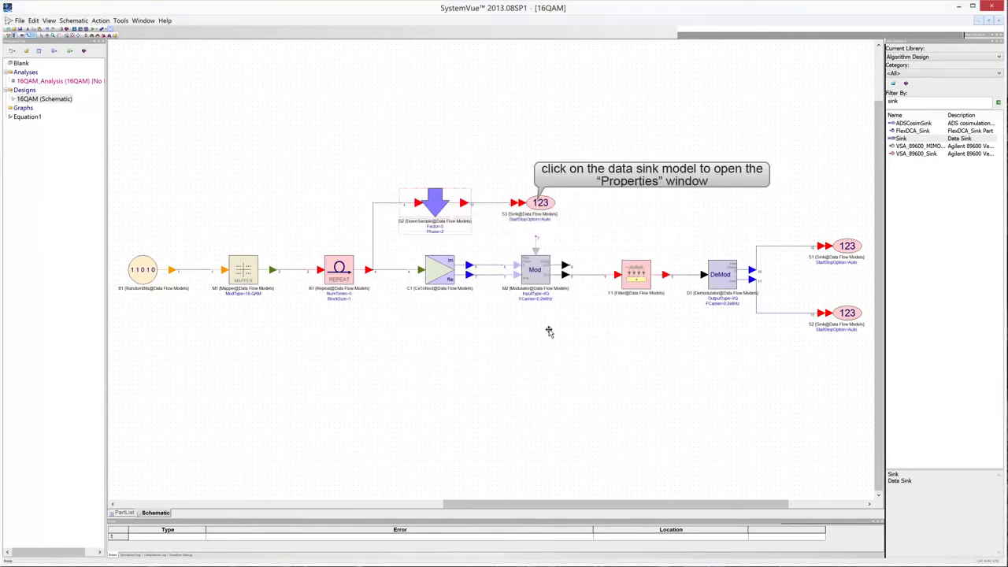
Change the designator of the data sink fed by the downsampler to Tx and accept its properties
{"action": "double_click", "coordinate": [545, 206]}
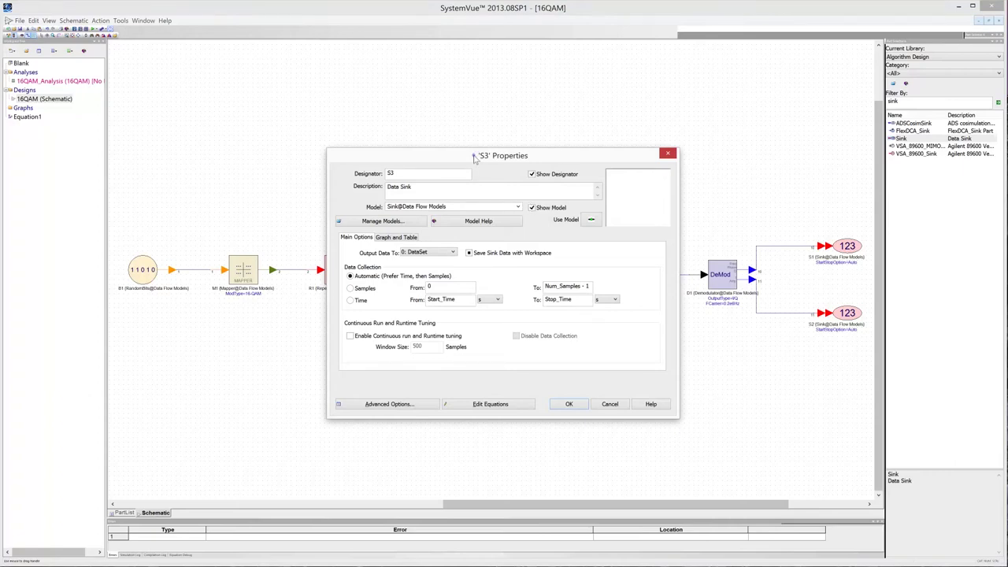
{"action": "left_click_drag", "start_coordinate": [475, 157], "coordinate": [646, 152]}
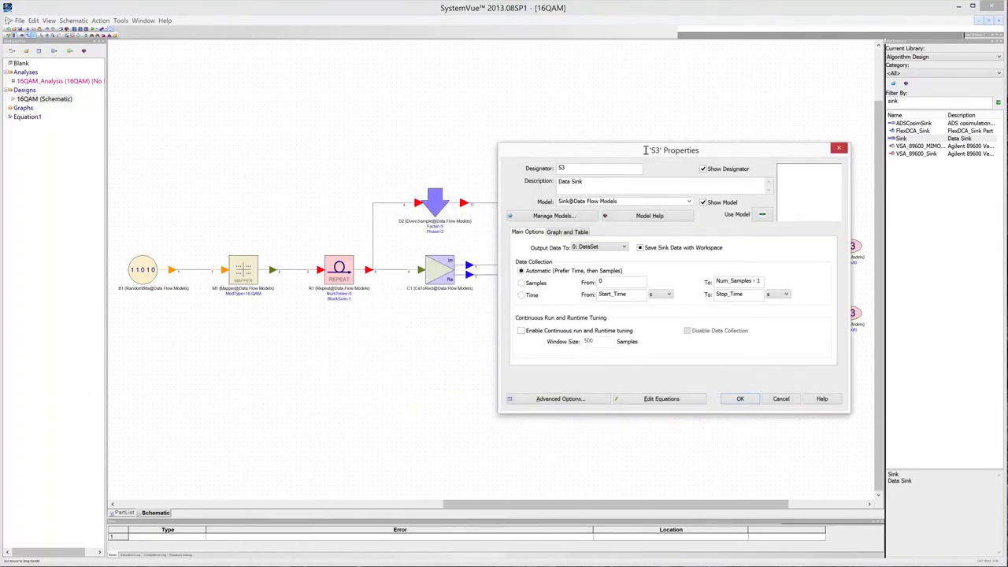
{"action": "double_click", "coordinate": [549, 170]}
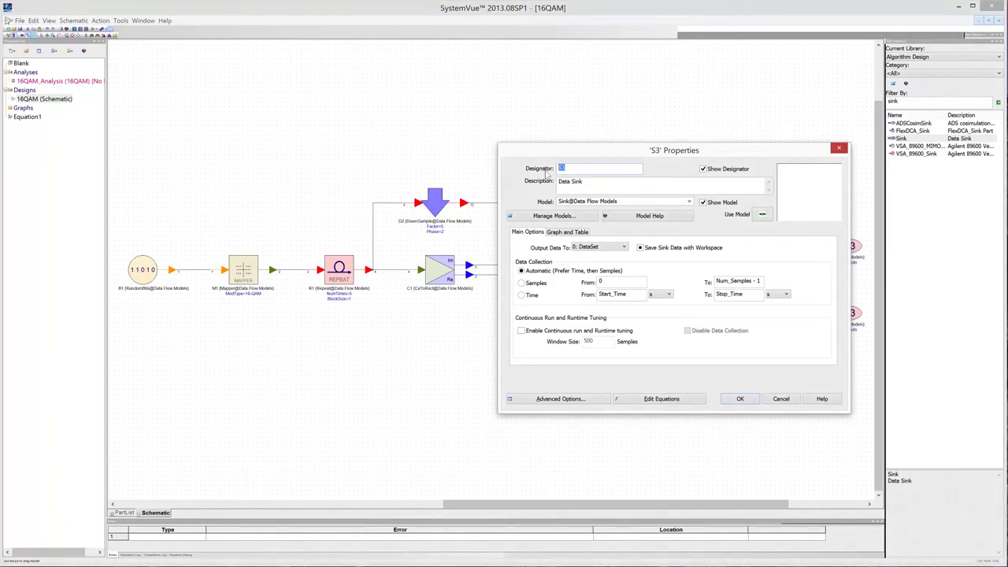
{"action": "type", "text": "Tx"}
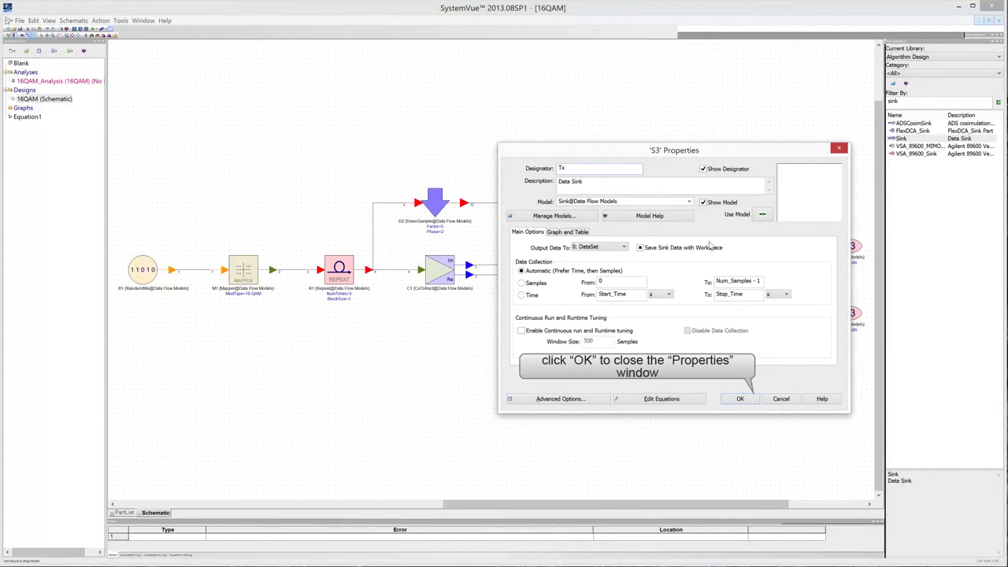
{"action": "left_click", "coordinate": [746, 399]}
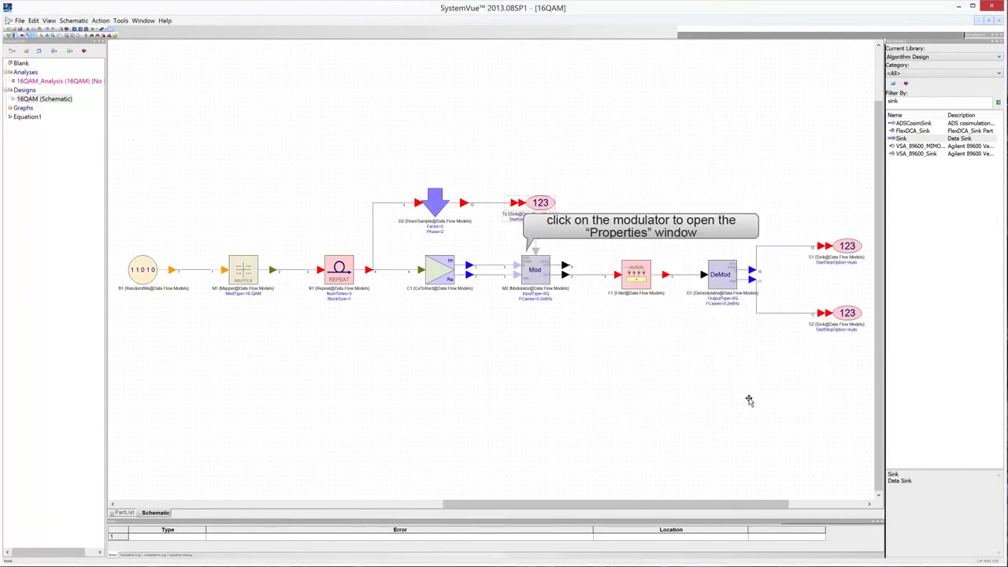
Set the modulator's carrier frequency (FCarrier) to Fc
{"action": "double_click", "coordinate": [535, 268]}
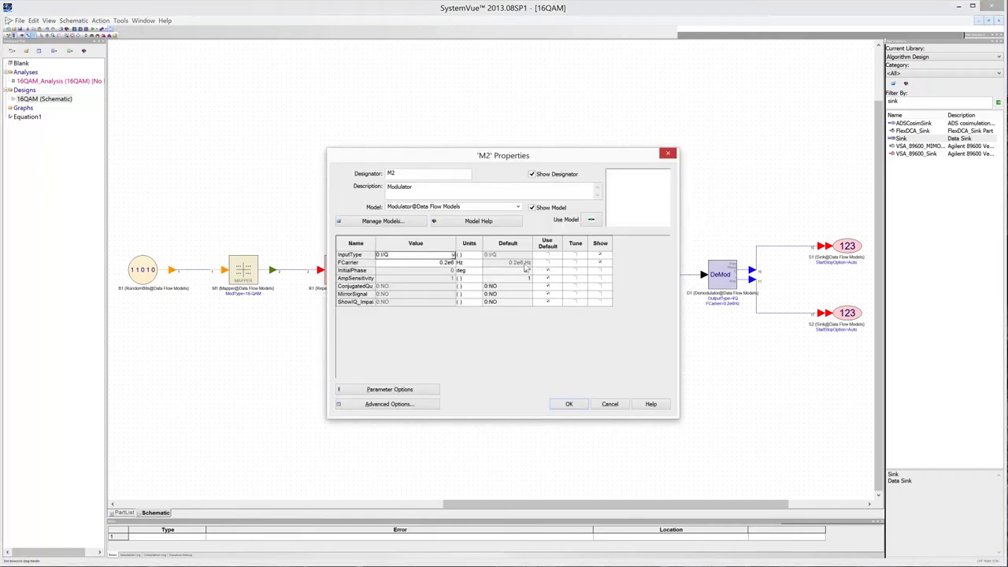
{"action": "left_click", "coordinate": [441, 262]}
{"action": "left_click_drag", "start_coordinate": [440, 262], "coordinate": [458, 262]}
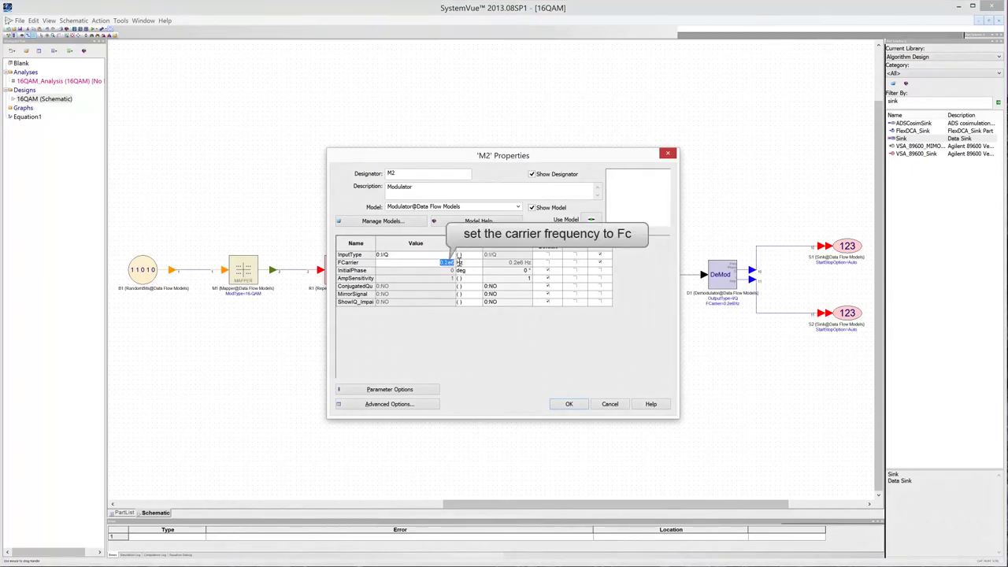
{"action": "type", "text": "Fc"}
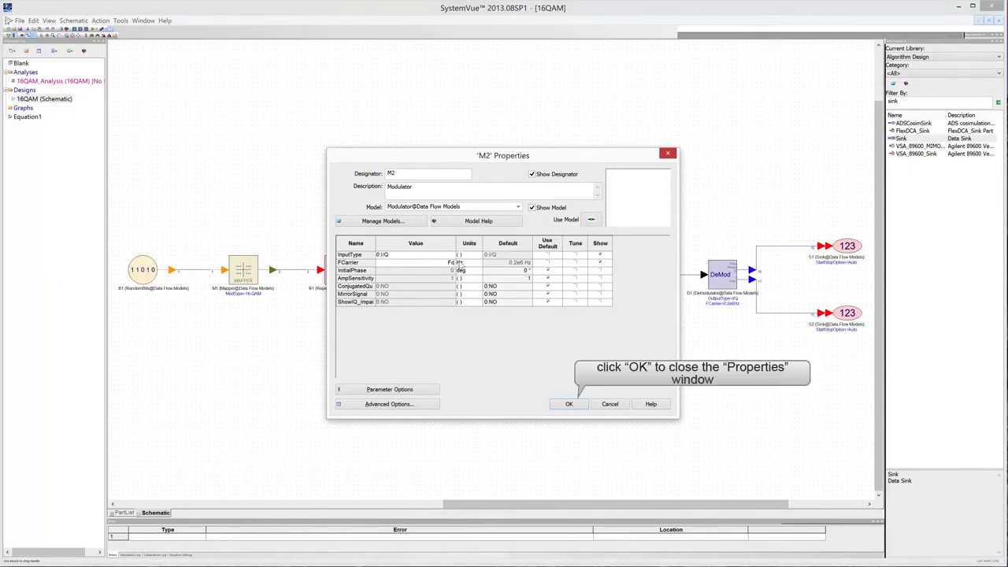
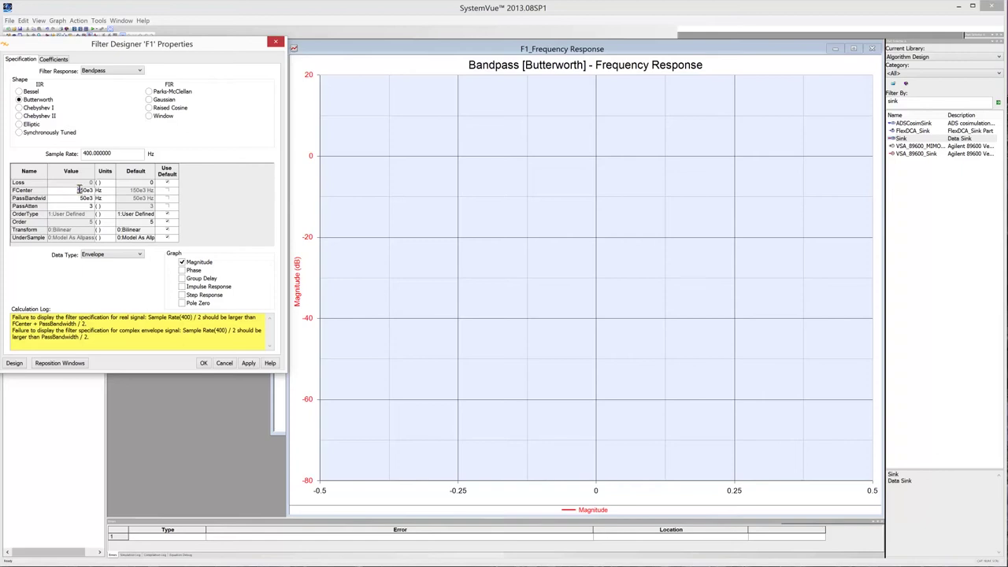
Set the bandpass Butterworth filter's FCenter to Fc and PassBandwidth to 20 Hz, apply and accept the design, and reopen the Filter Designer
{"action": "double_click", "coordinate": [77, 190]}
{"action": "type", "text": "Fc"}
{"action": "key", "text": "Return"}
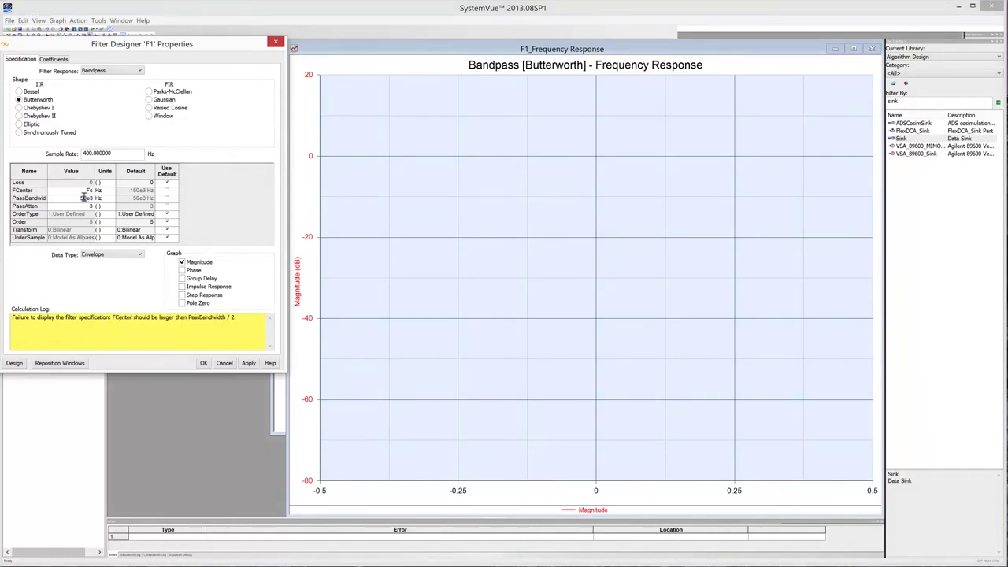
{"action": "double_click", "coordinate": [81, 198]}
{"action": "type", "text": "20"}
{"action": "left_click", "coordinate": [78, 206]}
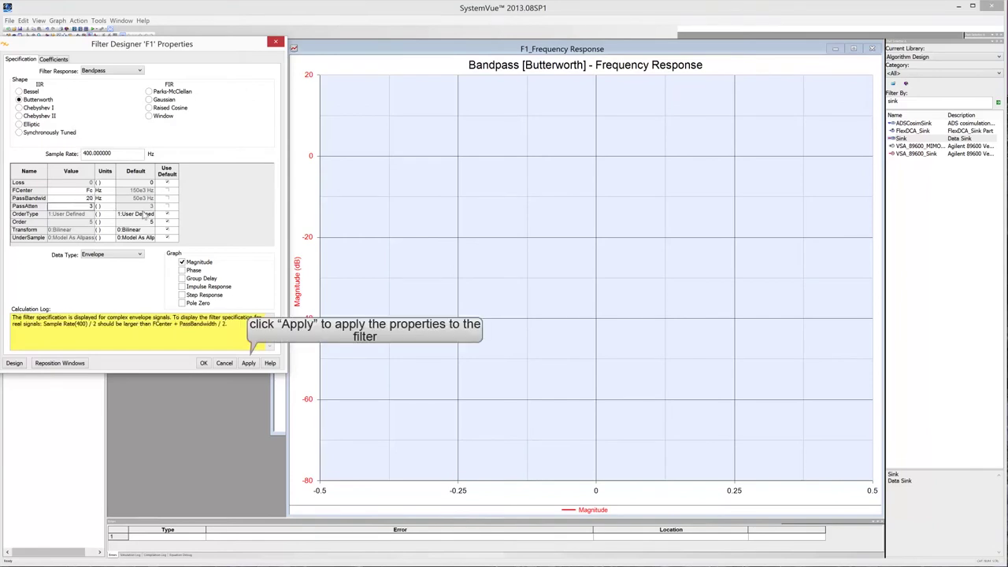
{"action": "left_click", "coordinate": [249, 364]}
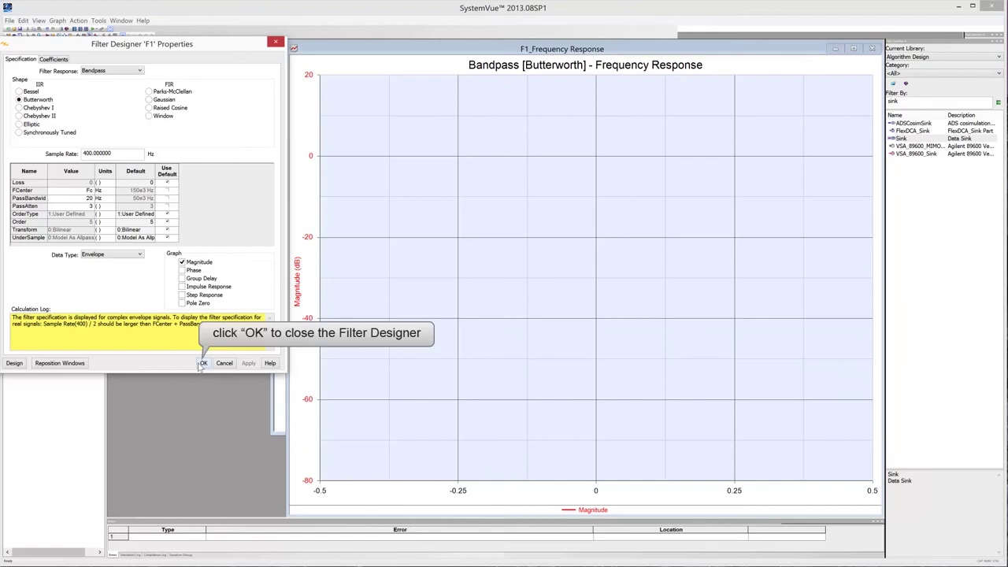
{"action": "left_click", "coordinate": [202, 364]}
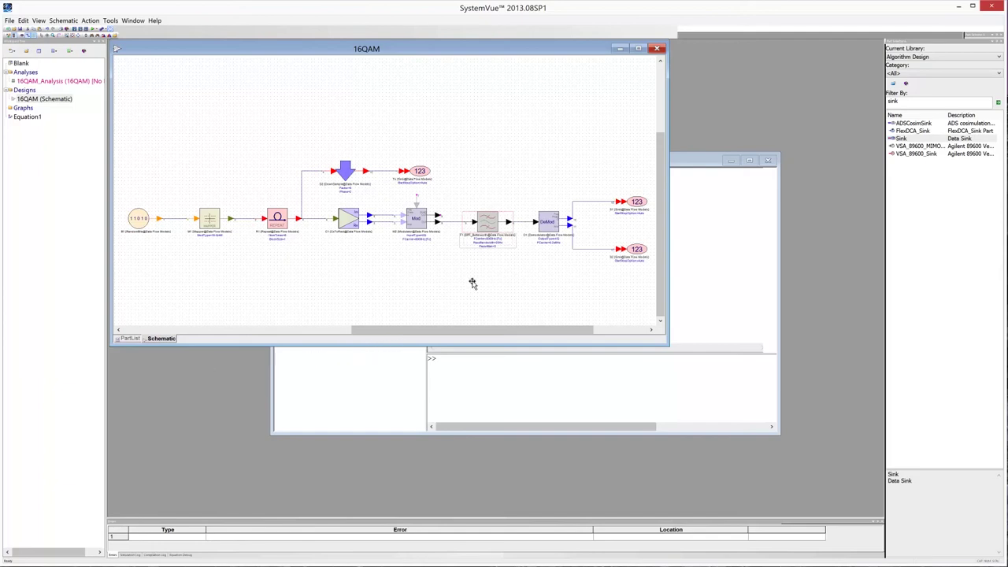
{"action": "double_click", "coordinate": [488, 222]}
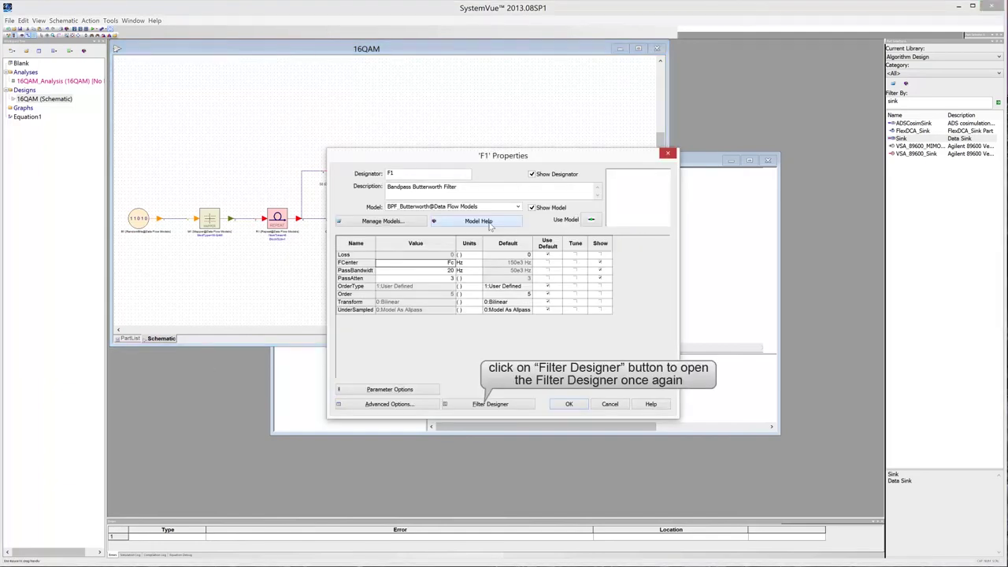
{"action": "left_click", "coordinate": [465, 406]}
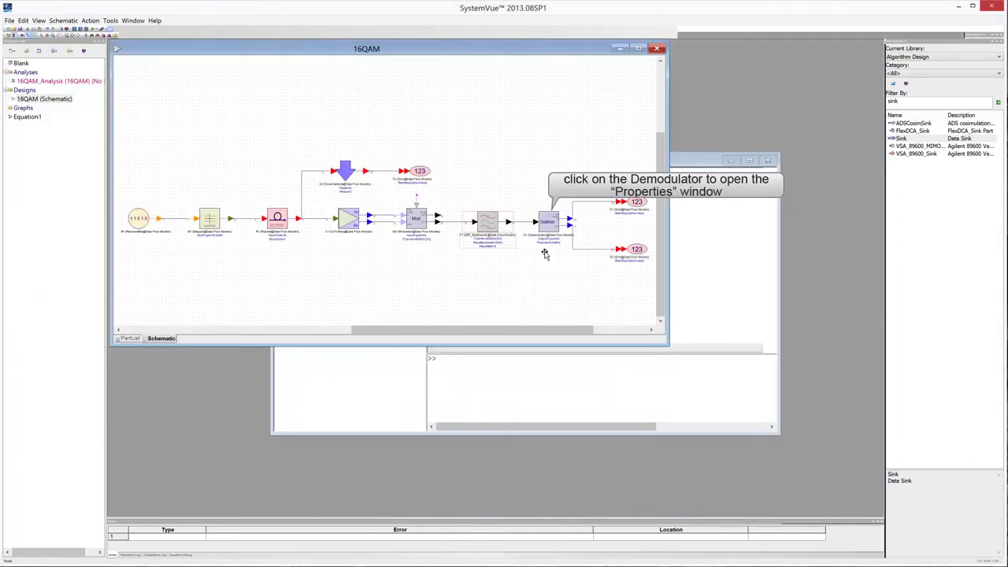
Set the demodulator's carrier frequency (FCarrier) to Fc and accept its properties
{"action": "double_click", "coordinate": [550, 225]}
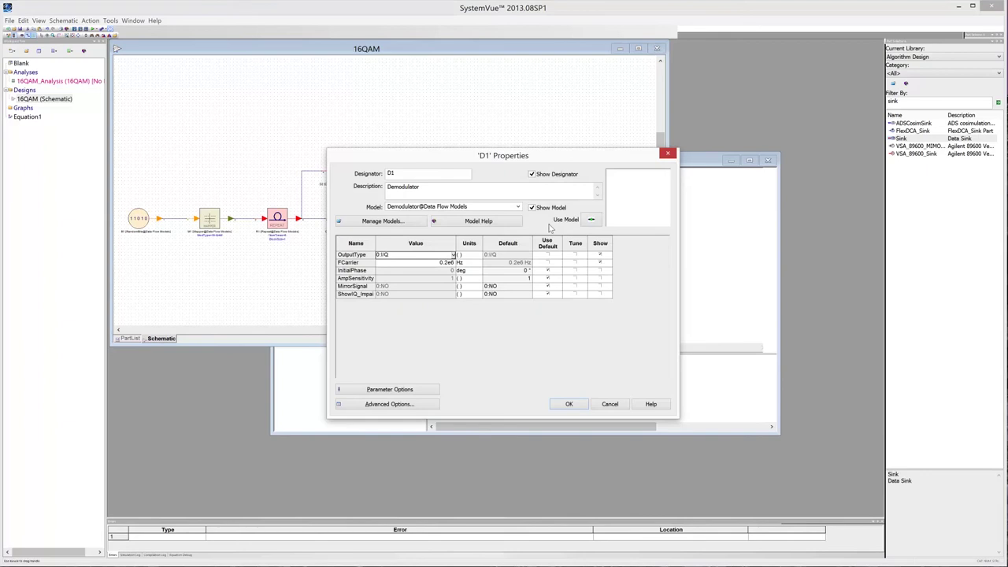
{"action": "left_click", "coordinate": [442, 263]}
{"action": "left_click_drag", "start_coordinate": [442, 262], "coordinate": [456, 268]}
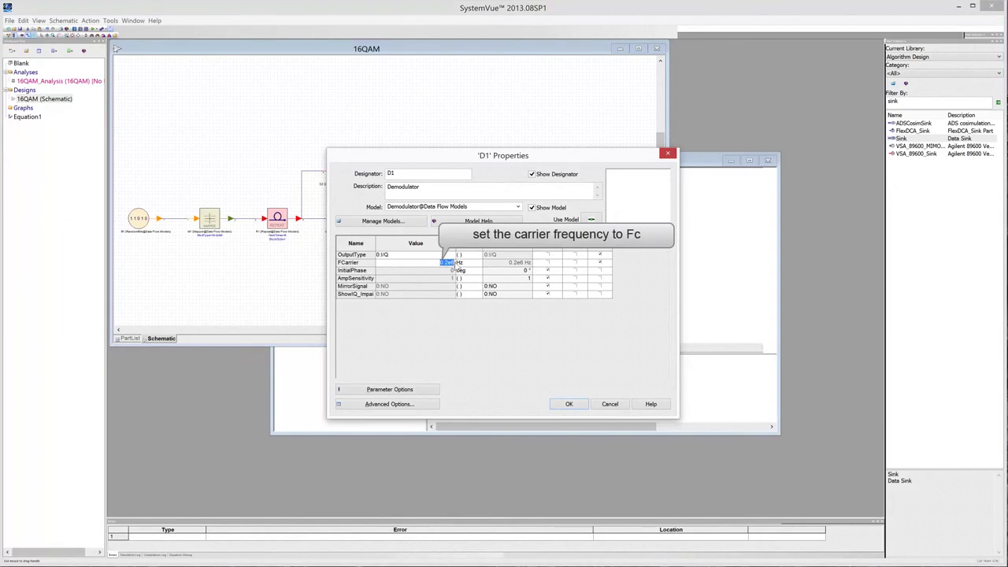
{"action": "type", "text": "Fc"}
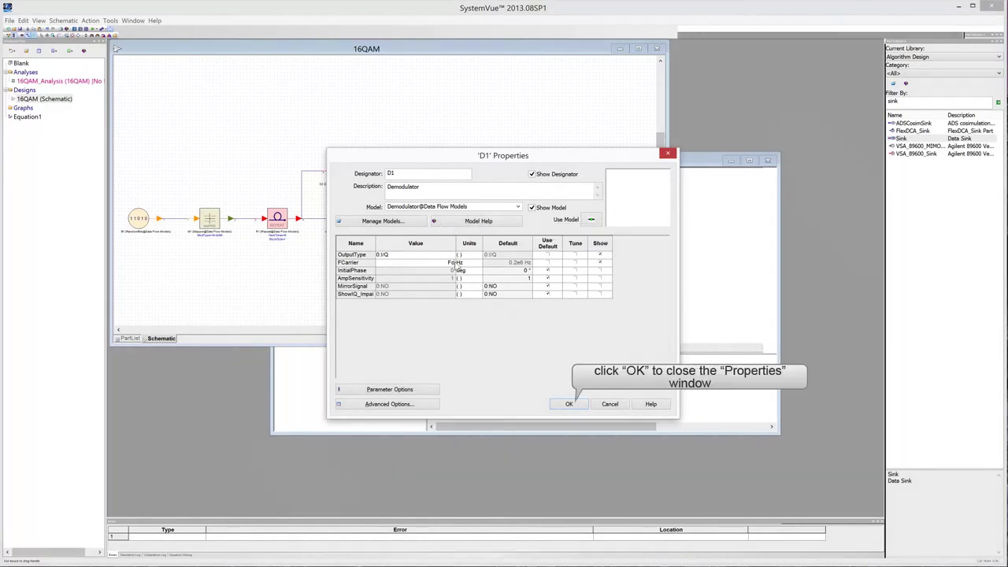
{"action": "left_click", "coordinate": [569, 404]}
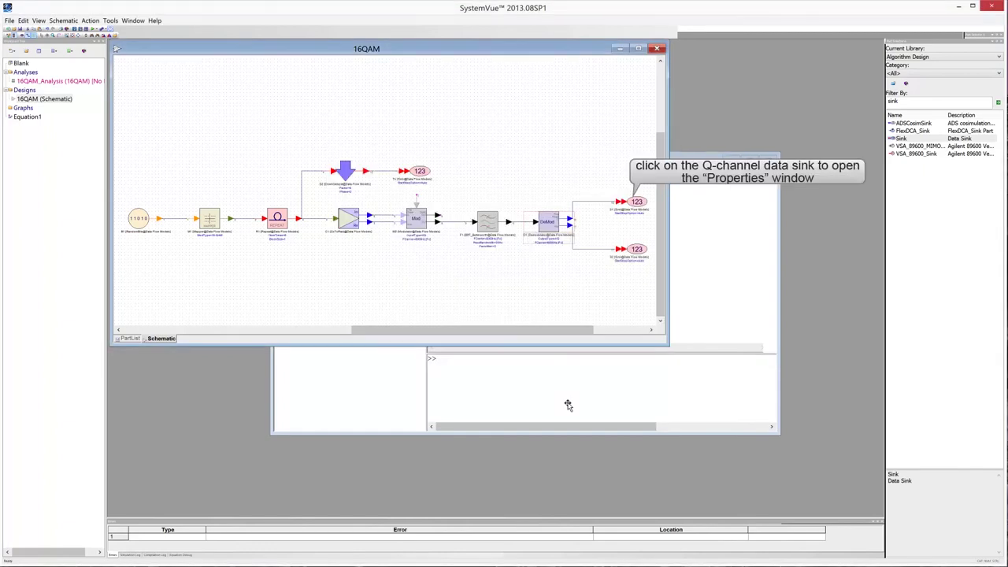
Change the designator of the demodulator's Q-channel data sink to OutQ and accept its properties
{"action": "double_click", "coordinate": [635, 203]}
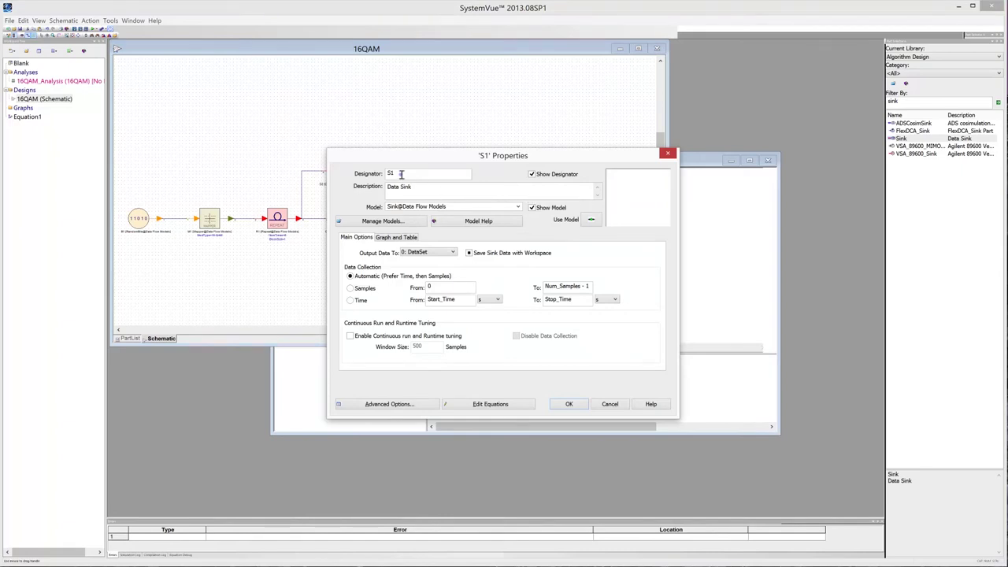
{"action": "left_click_drag", "start_coordinate": [401, 174], "coordinate": [385, 172]}
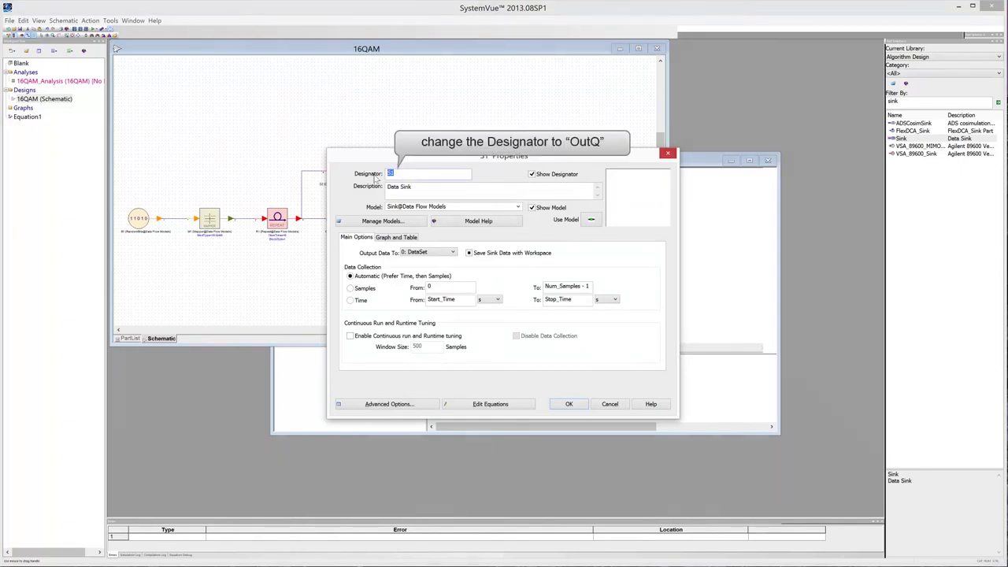
{"action": "type", "text": "OutQ"}
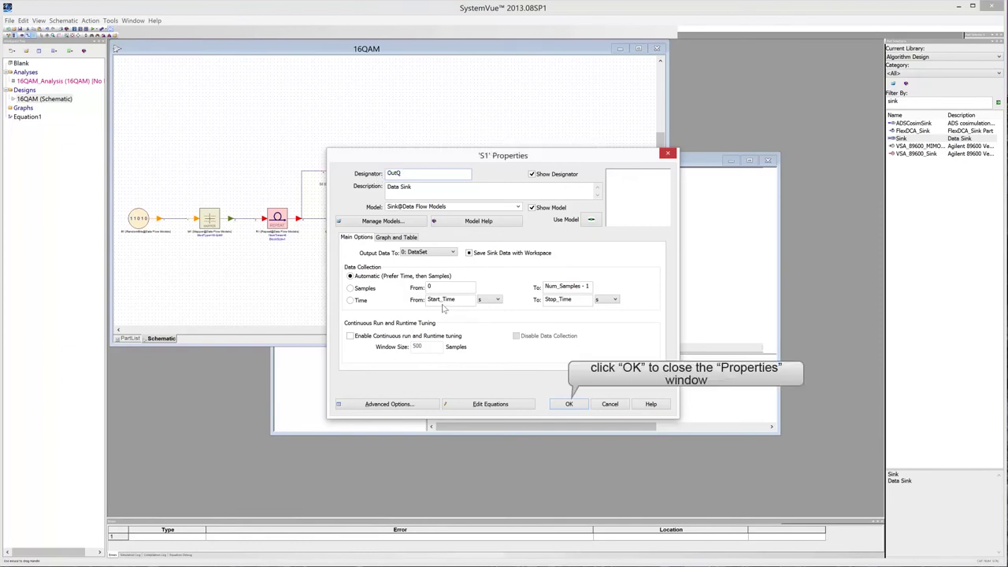
{"action": "left_click", "coordinate": [568, 405]}
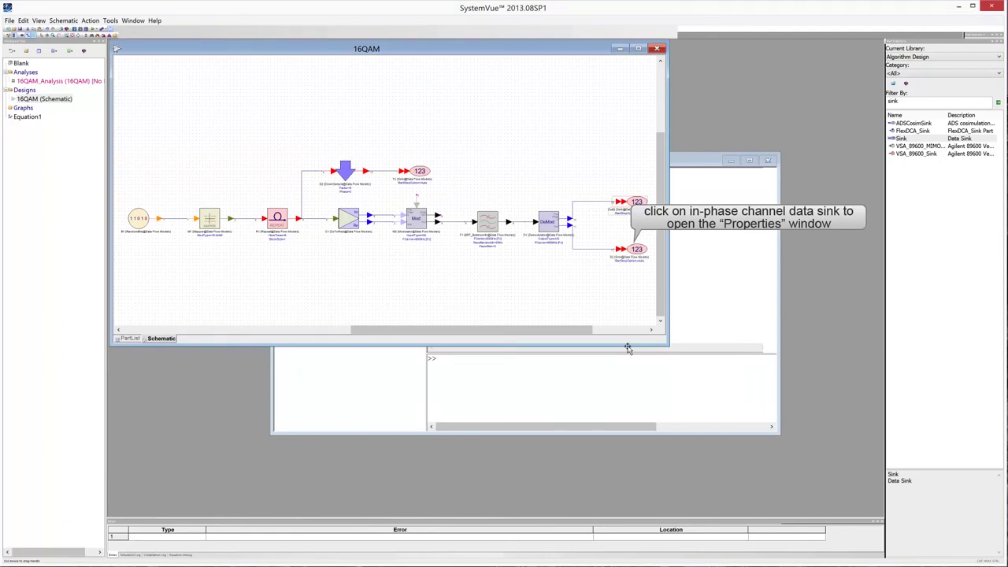
Change the designator of the demodulator's in-phase channel data sink to OutI and accept its properties
{"action": "double_click", "coordinate": [637, 249]}
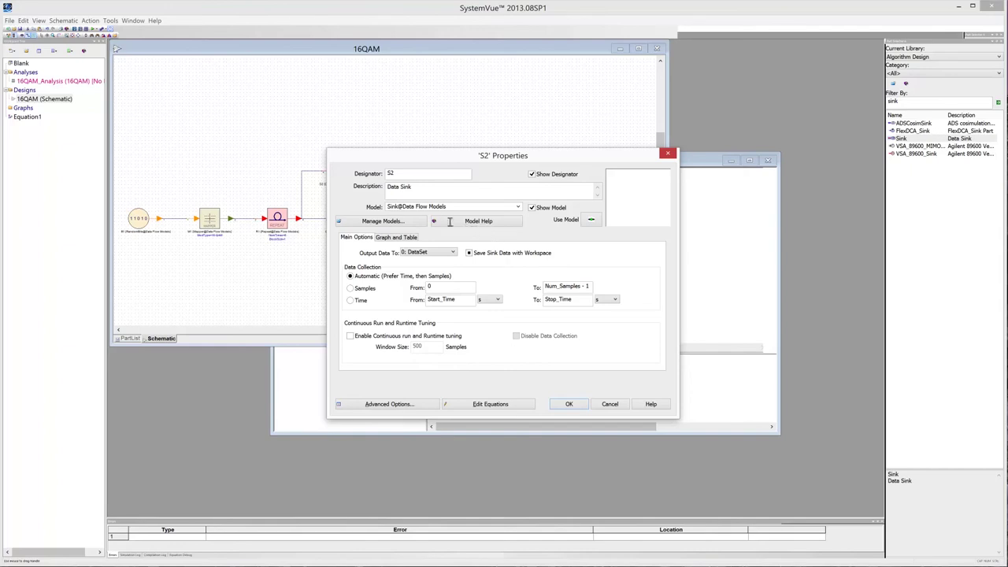
{"action": "double_click", "coordinate": [412, 174]}
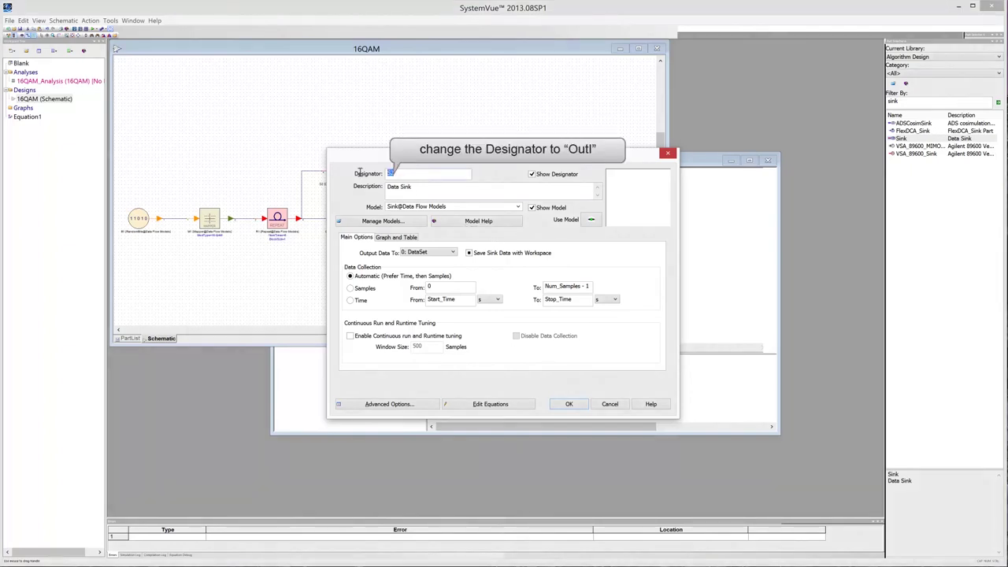
{"action": "type", "text": "OutI"}
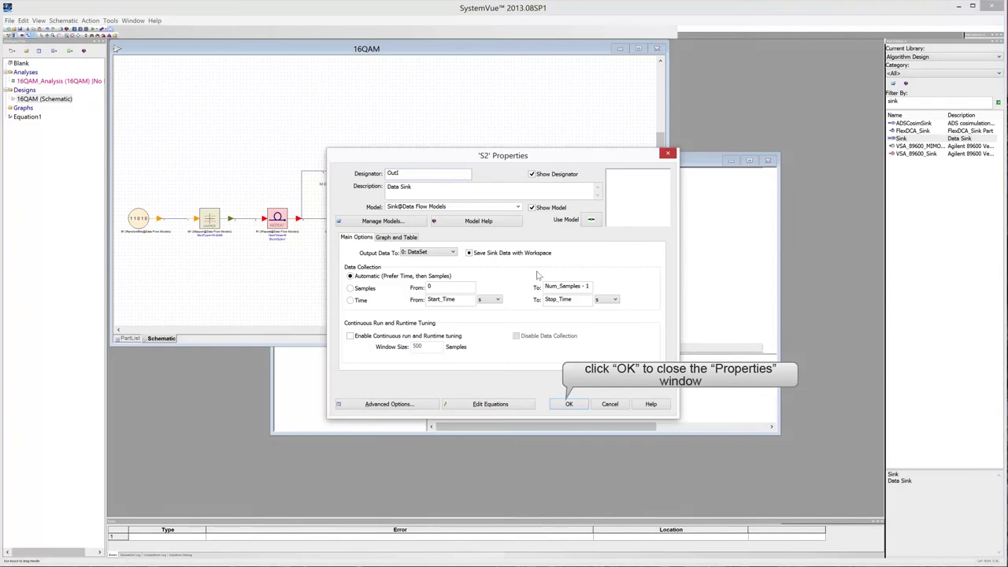
{"action": "left_click", "coordinate": [567, 404]}
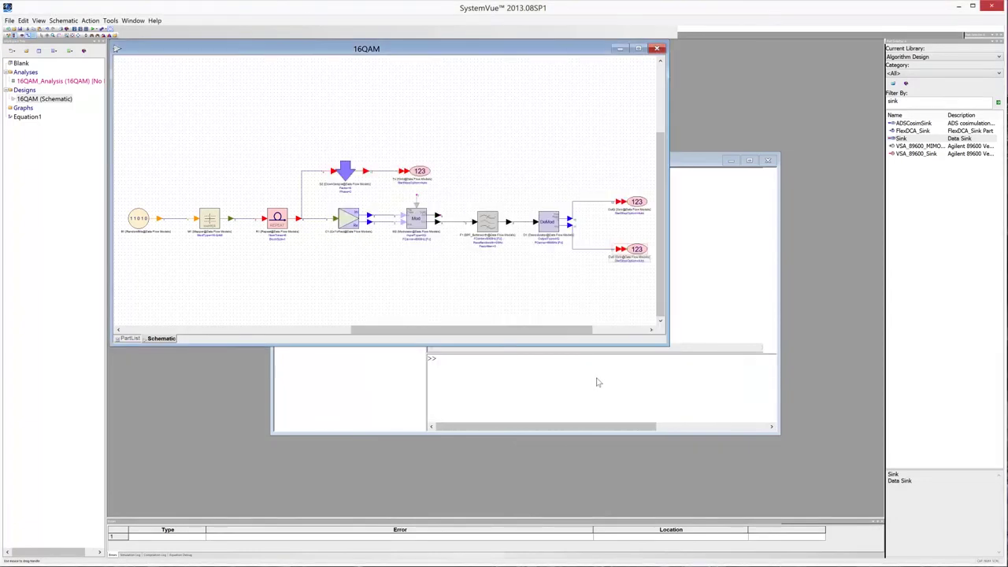
Maximize the 16QAM schematic window and run all the analyses
{"action": "left_click", "coordinate": [638, 49]}
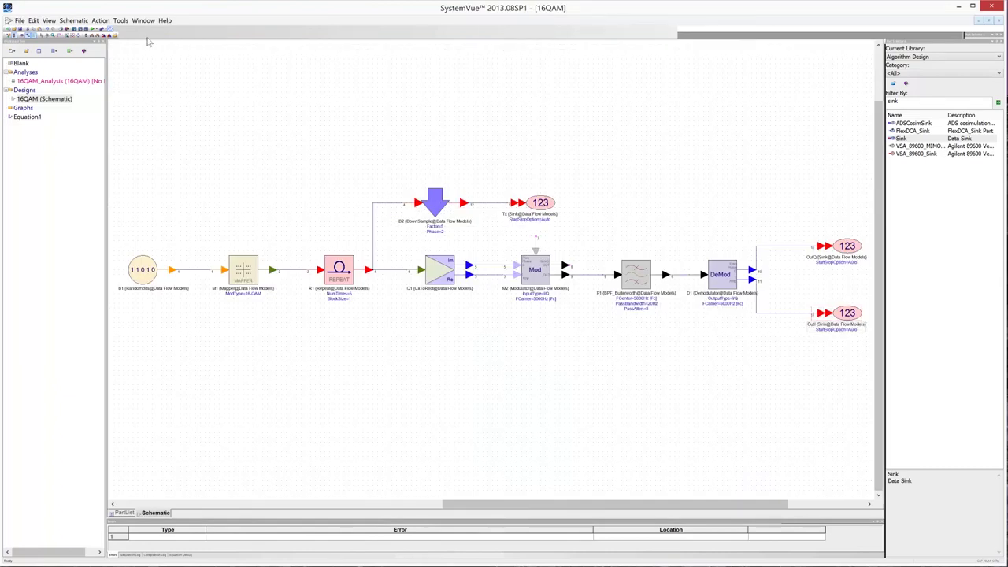
{"action": "left_click", "coordinate": [92, 29]}
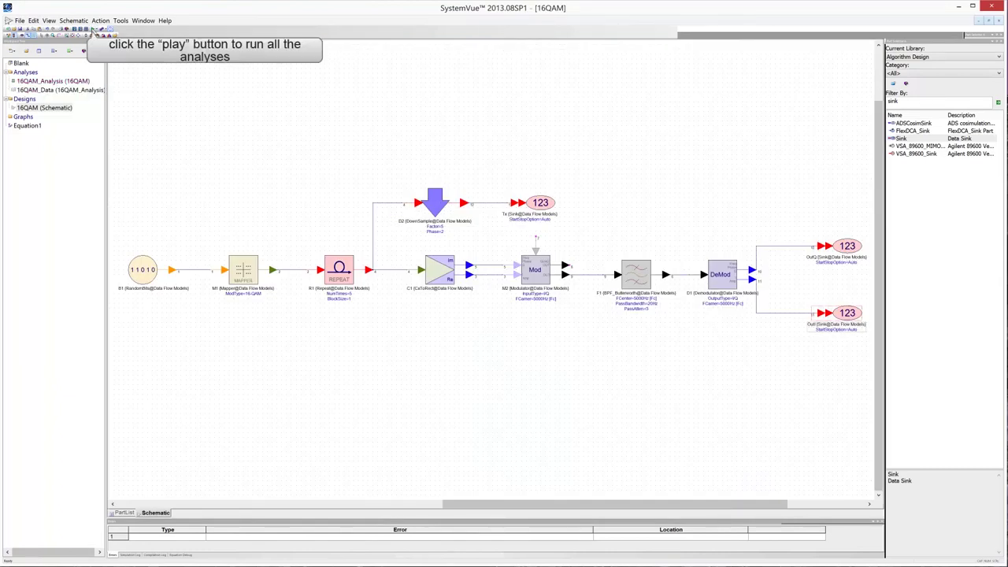
Add a General-type graph to the Graphs folder that plots the OutI data from 16QAM_Data
{"action": "right_click", "coordinate": [24, 116]}
{"action": "mouse_move", "coordinate": [58, 122]}
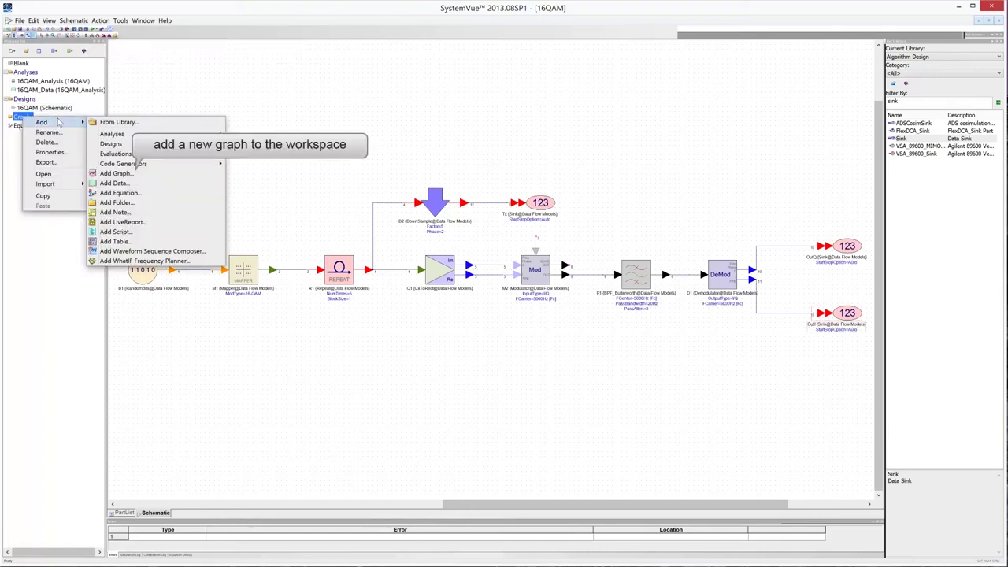
{"action": "left_click", "coordinate": [131, 176]}
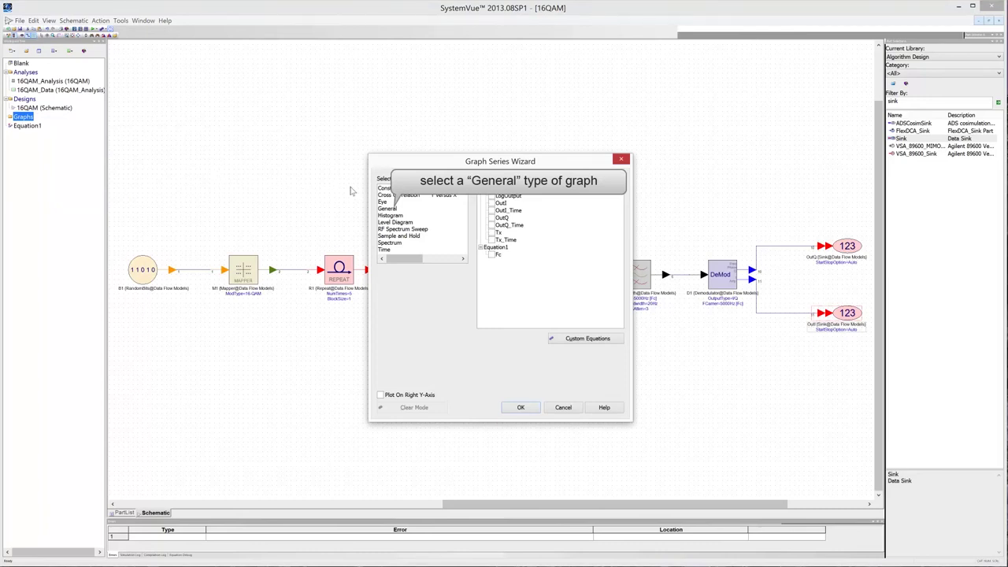
{"action": "left_click", "coordinate": [393, 209]}
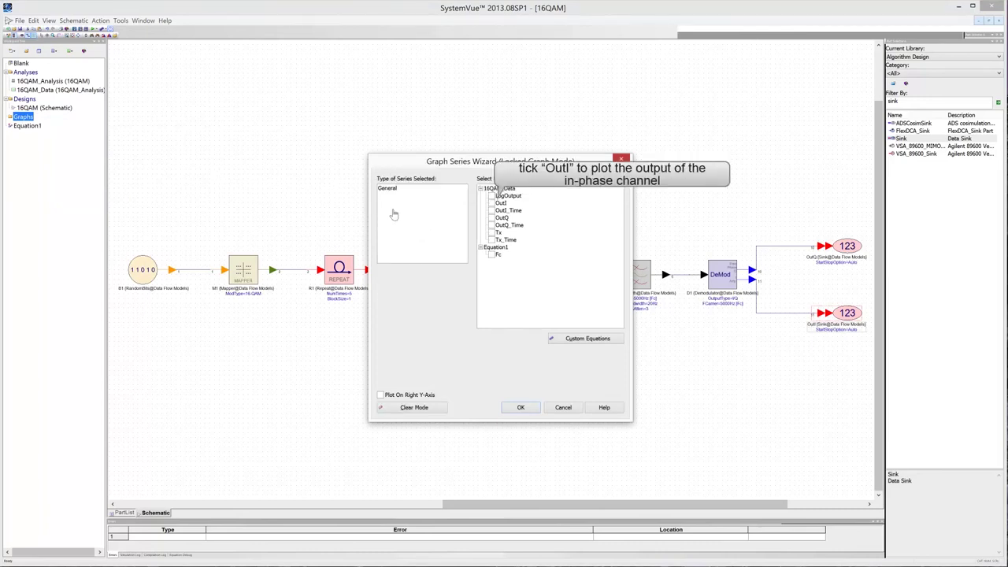
{"action": "left_click", "coordinate": [492, 203]}
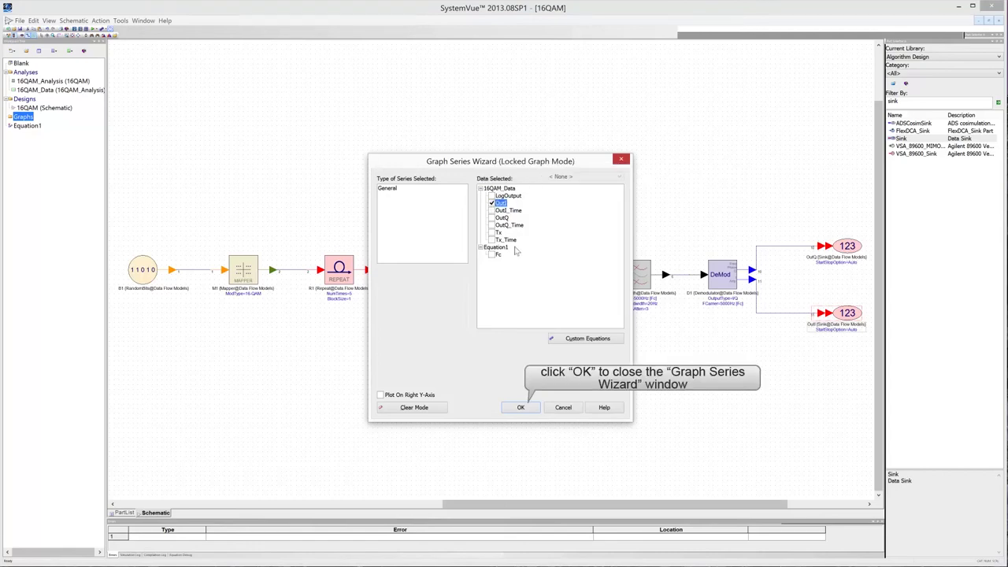
{"action": "left_click", "coordinate": [521, 408]}
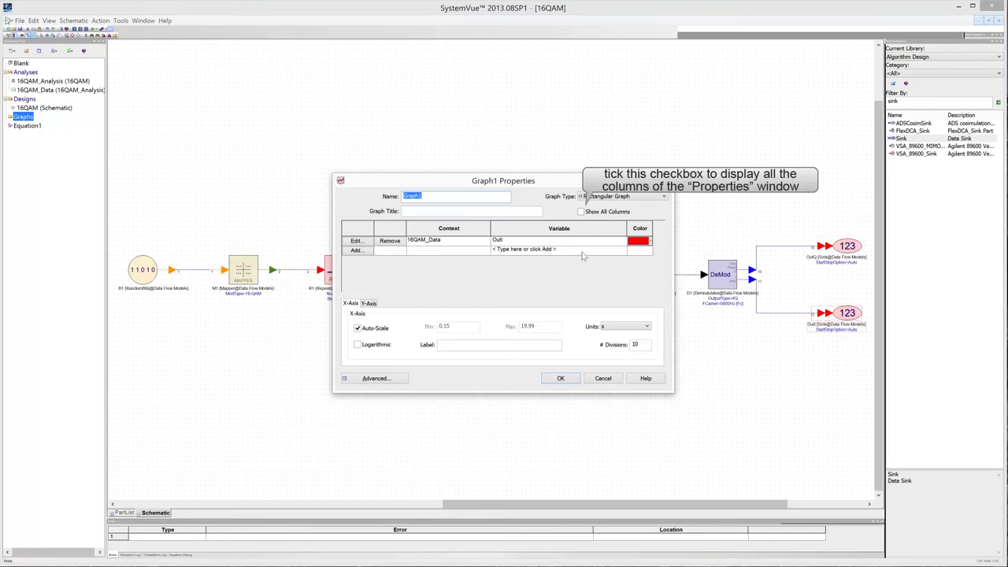
Show all columns of the graph's series table and set both the graph's name and title to Received Signals
{"action": "left_click", "coordinate": [582, 212]}
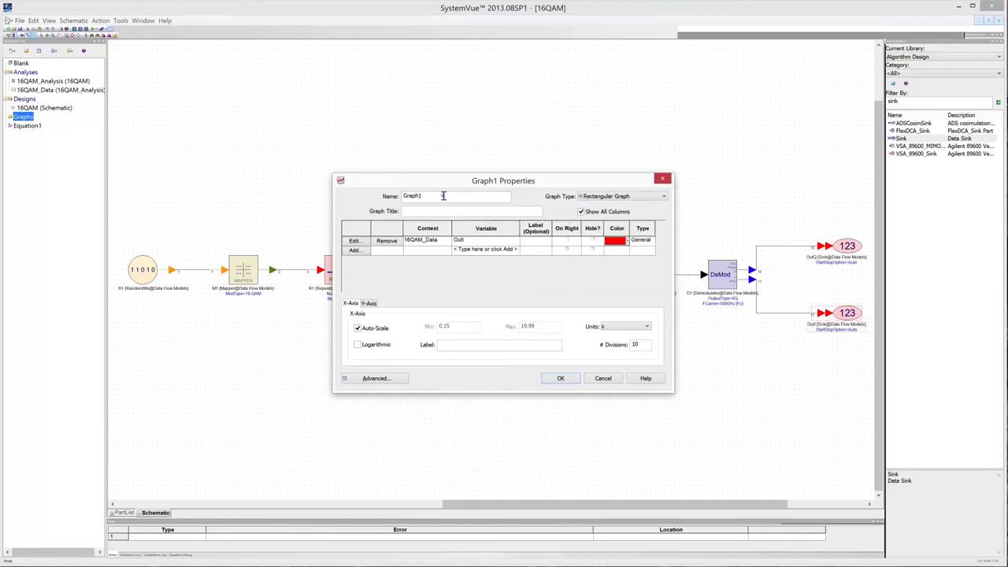
{"action": "left_click_drag", "start_coordinate": [444, 196], "coordinate": [398, 197]}
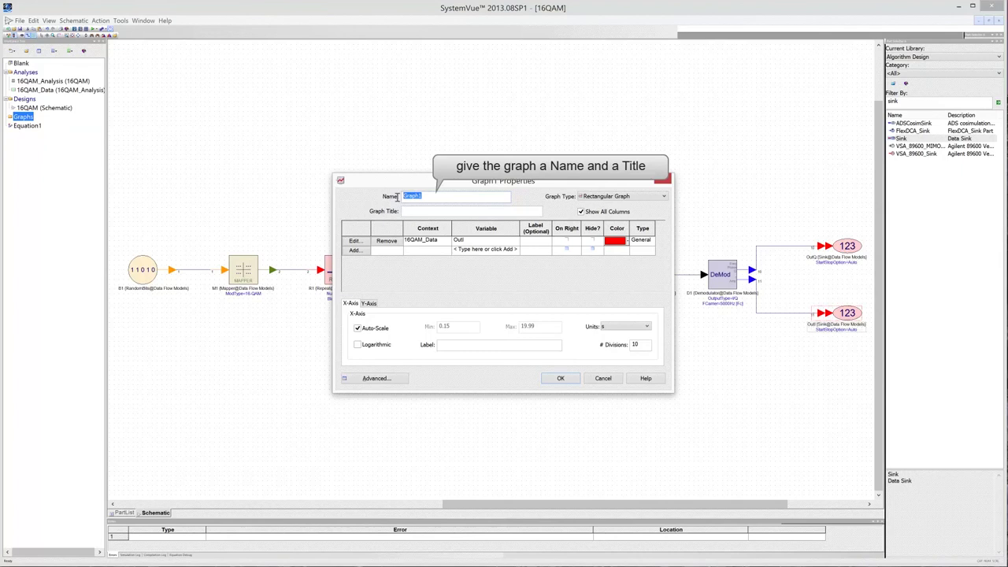
{"action": "type", "text": "Received Signals"}
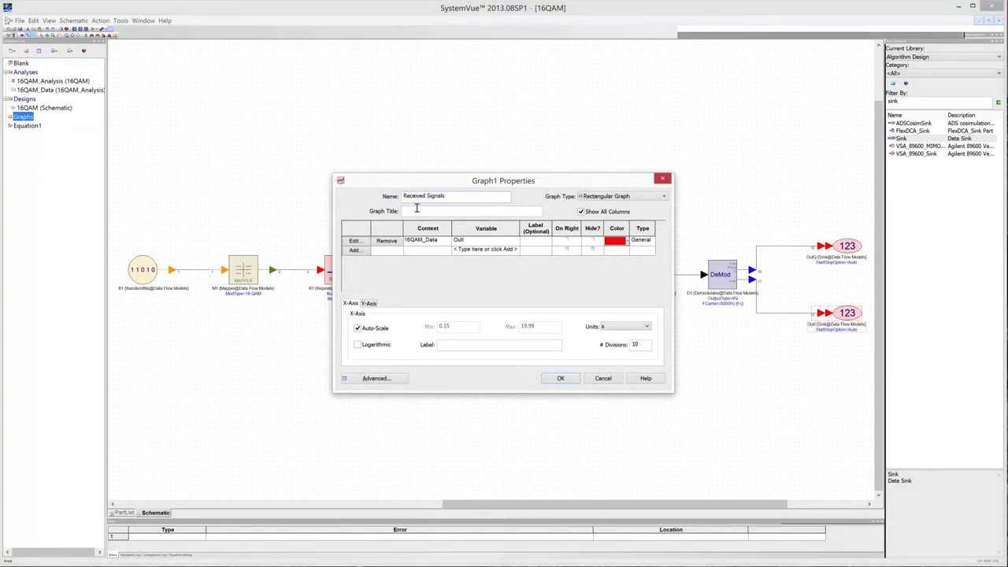
{"action": "left_click", "coordinate": [418, 211]}
{"action": "type", "text": "Received Signals"}
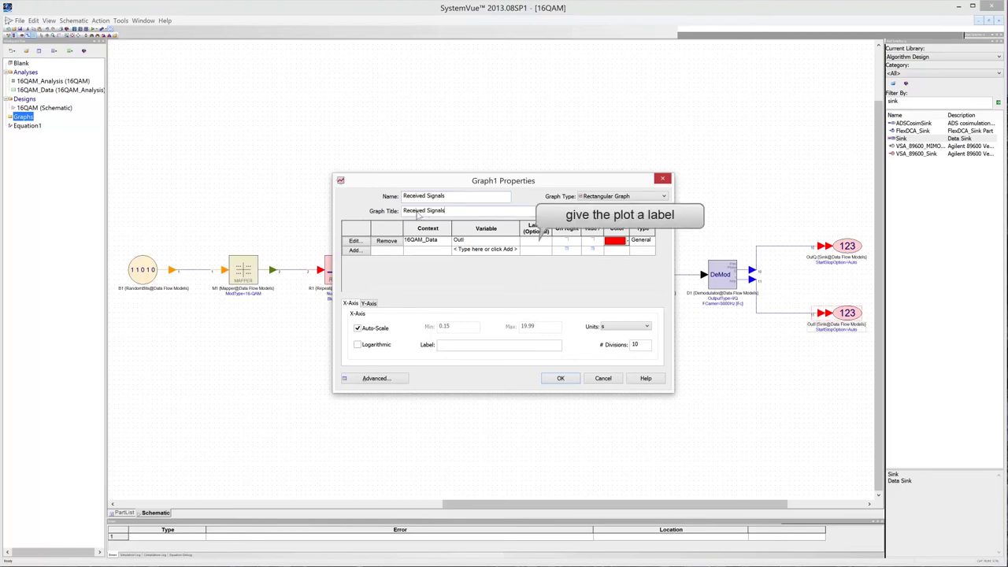
Label the in-phase series OutI, and add the OutQ dataset as OutQ+3 with the label OutQ
{"action": "left_click", "coordinate": [528, 241]}
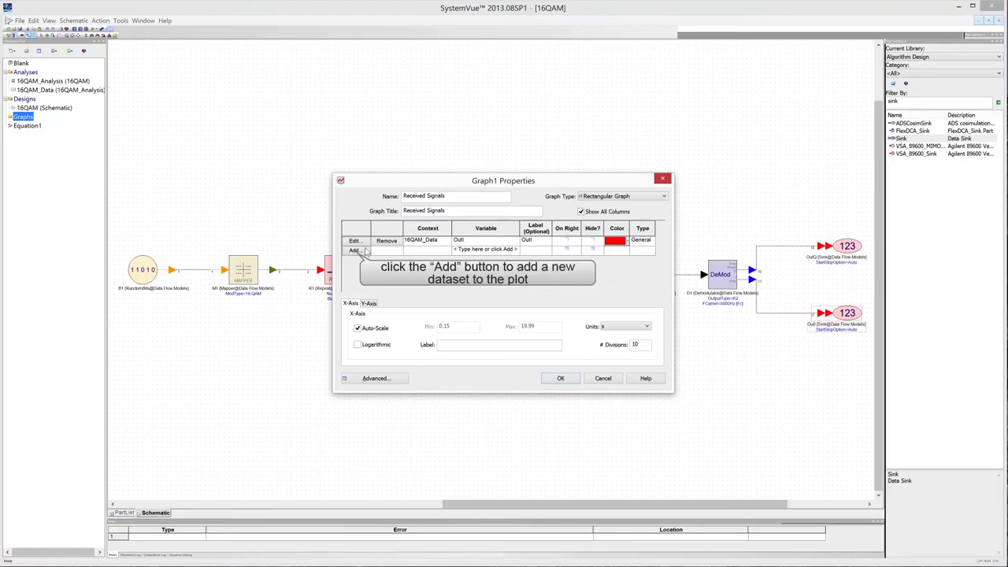
{"action": "left_click", "coordinate": [356, 251]}
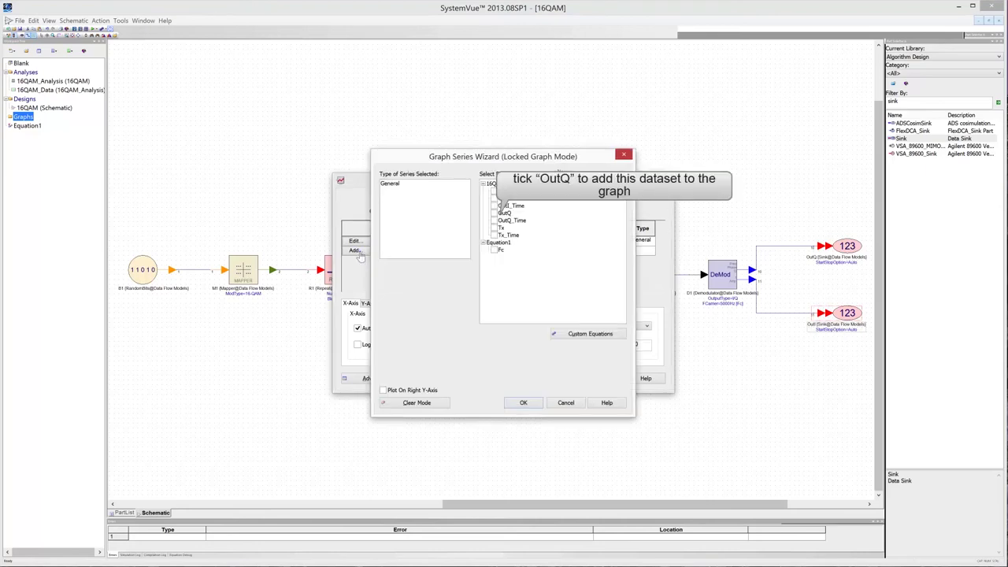
{"action": "left_click", "coordinate": [494, 214]}
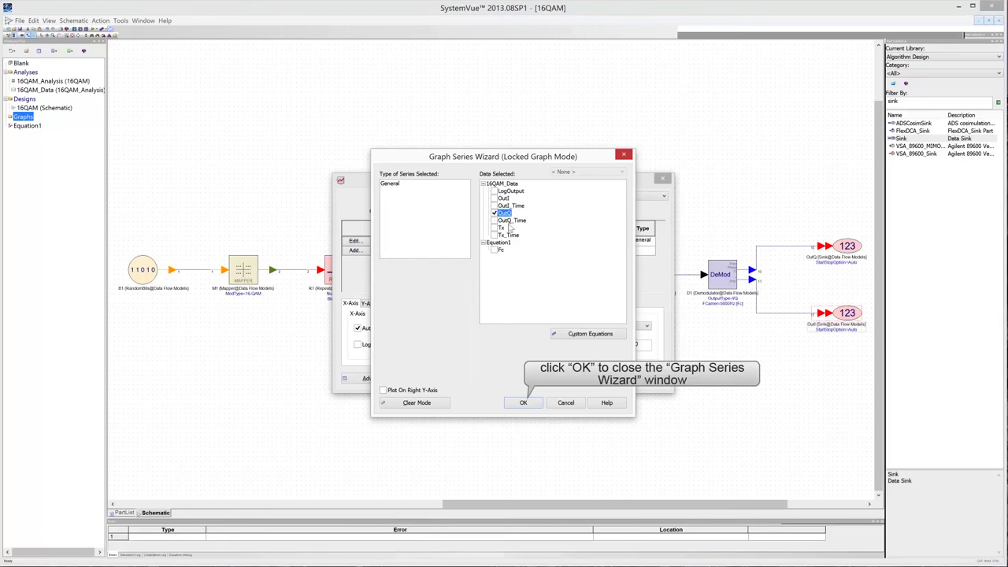
{"action": "left_click", "coordinate": [524, 403]}
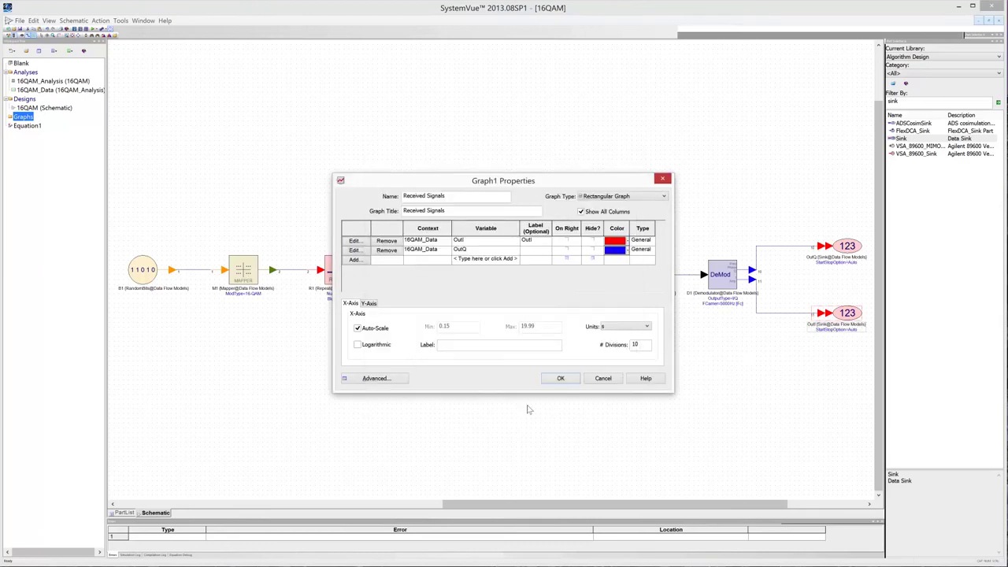
{"action": "left_click", "coordinate": [473, 250]}
{"action": "type", "text": "+3"}
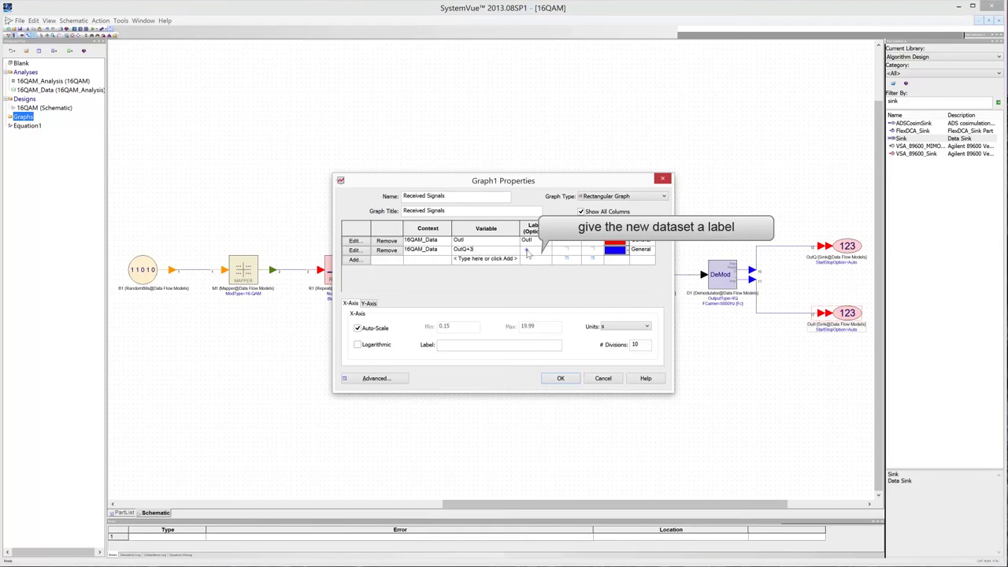
{"action": "type", "text": "OutQ"}
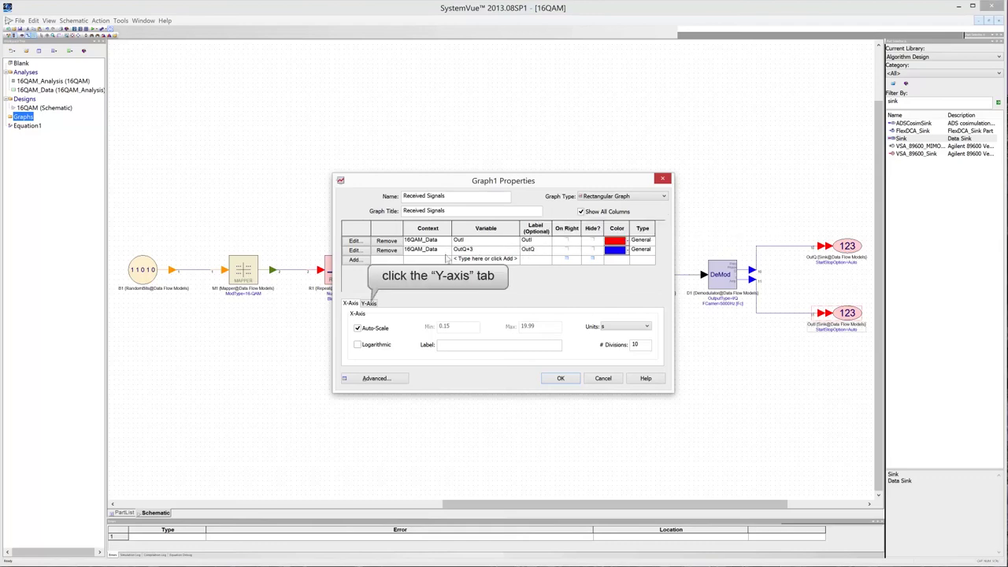
Disable the Y-axis auto-scale, set its range from -2 to 5, and accept the graph's properties
{"action": "left_click", "coordinate": [369, 303]}
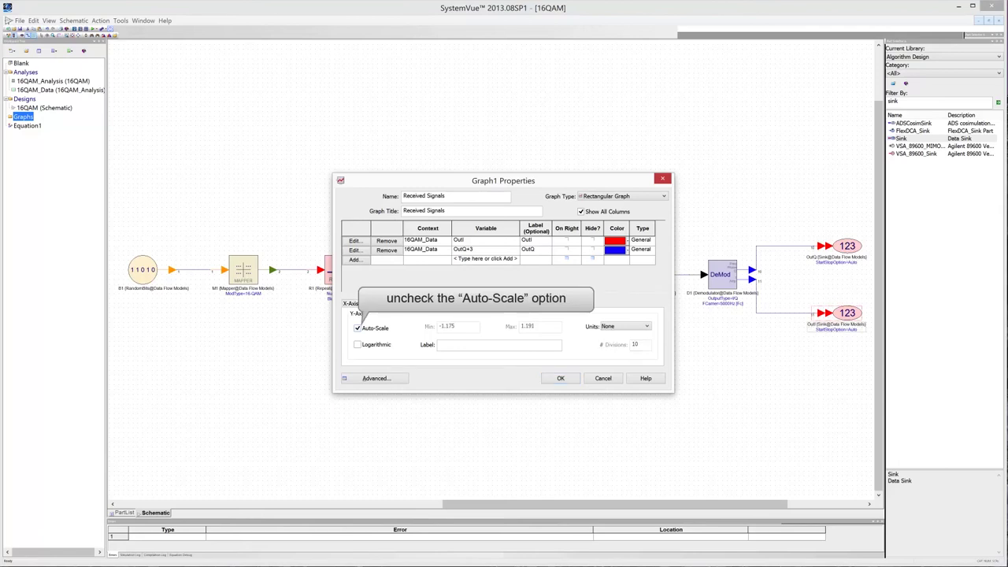
{"action": "left_click", "coordinate": [358, 328]}
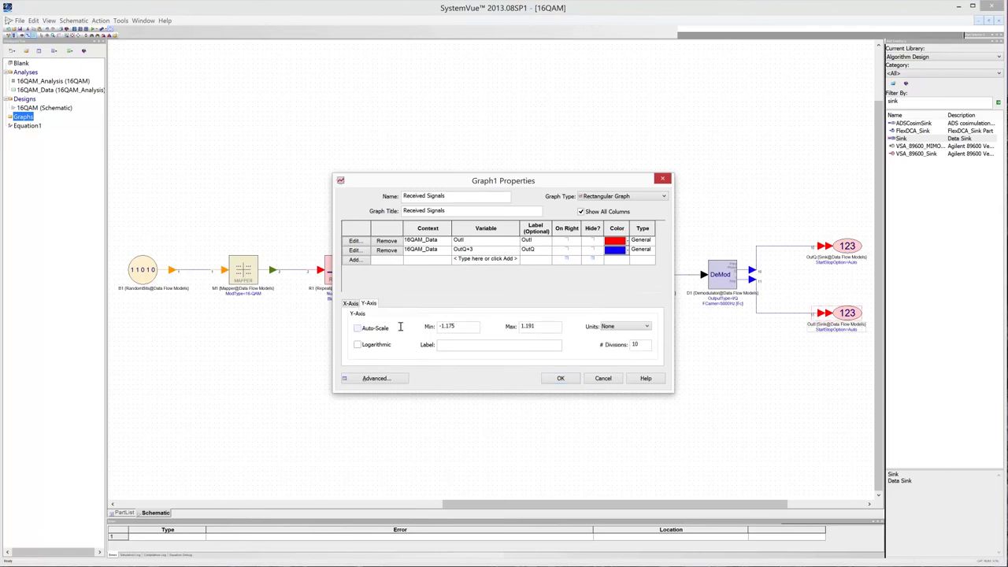
{"action": "left_click_drag", "start_coordinate": [460, 327], "coordinate": [432, 327]}
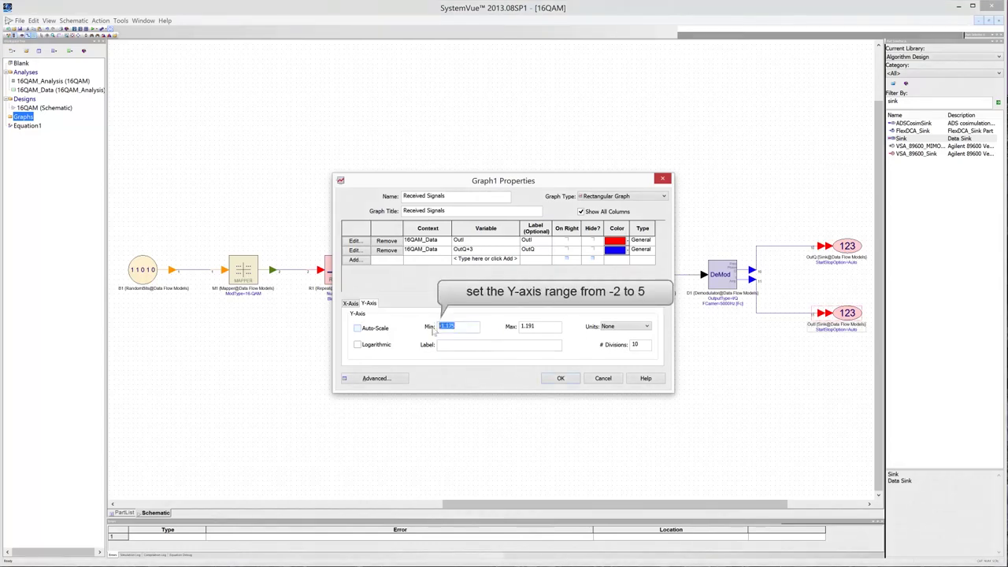
{"action": "type", "text": "-2"}
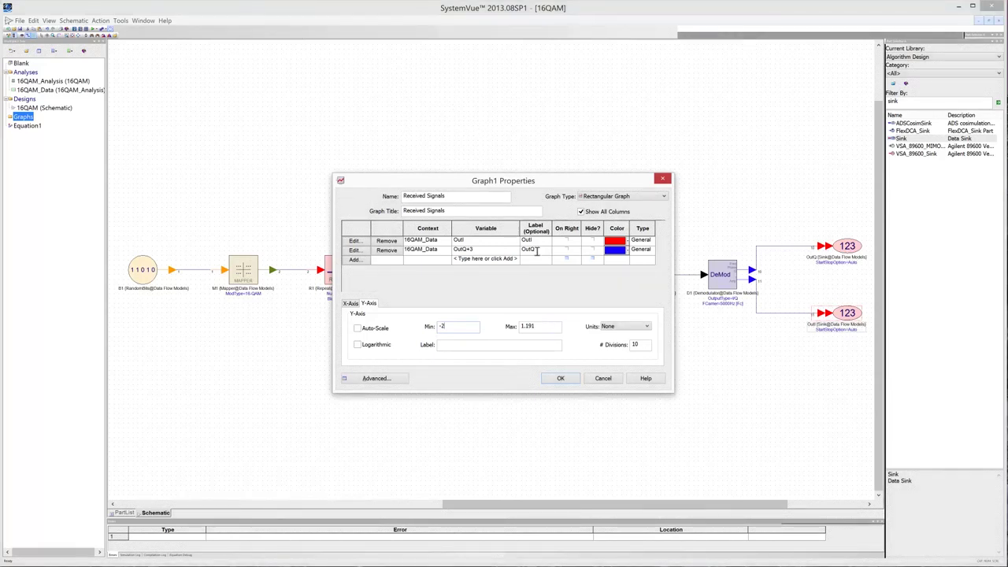
{"action": "left_click_drag", "start_coordinate": [545, 326], "coordinate": [510, 326]}
{"action": "type", "text": "5"}
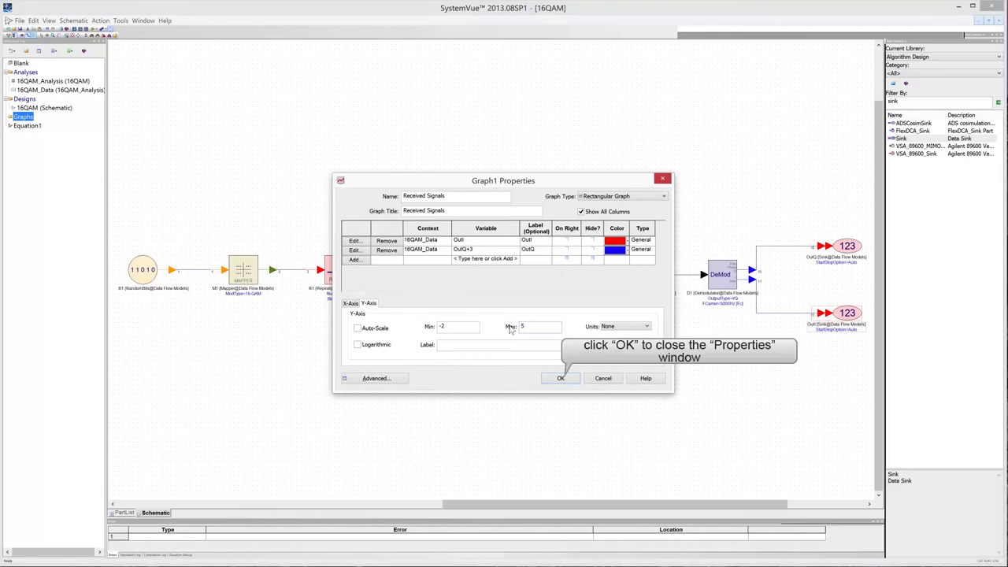
{"action": "left_click", "coordinate": [560, 378]}
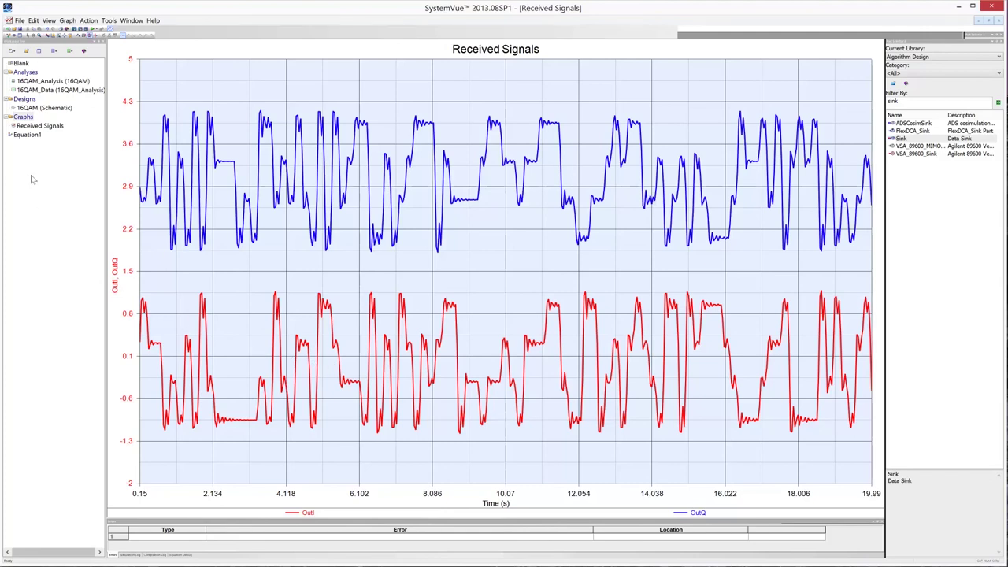
Add another graph to the Graphs folder with a Constellation series of the Tx data from 16QAM_Data
{"action": "right_click", "coordinate": [23, 117]}
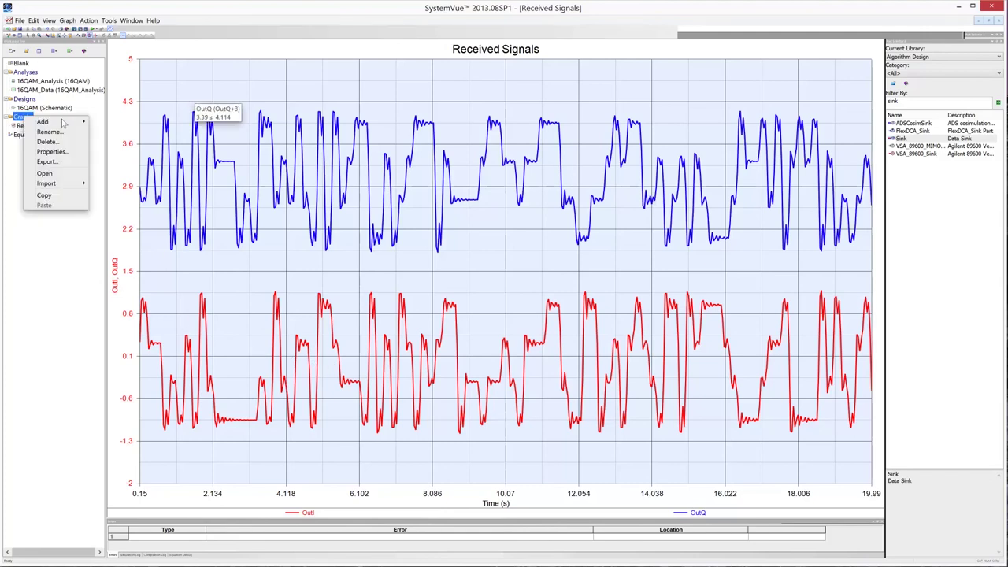
{"action": "mouse_move", "coordinate": [63, 122]}
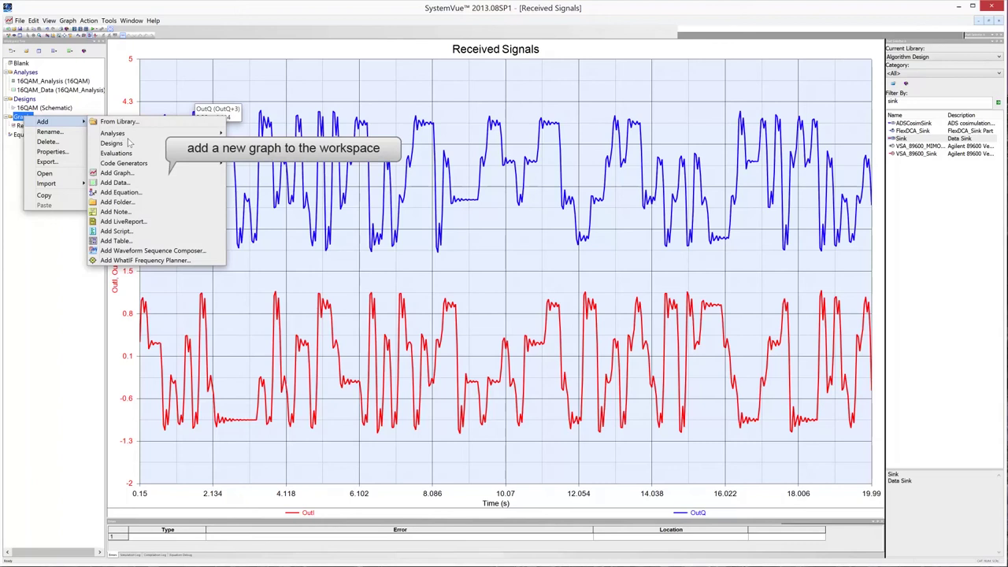
{"action": "left_click", "coordinate": [142, 175]}
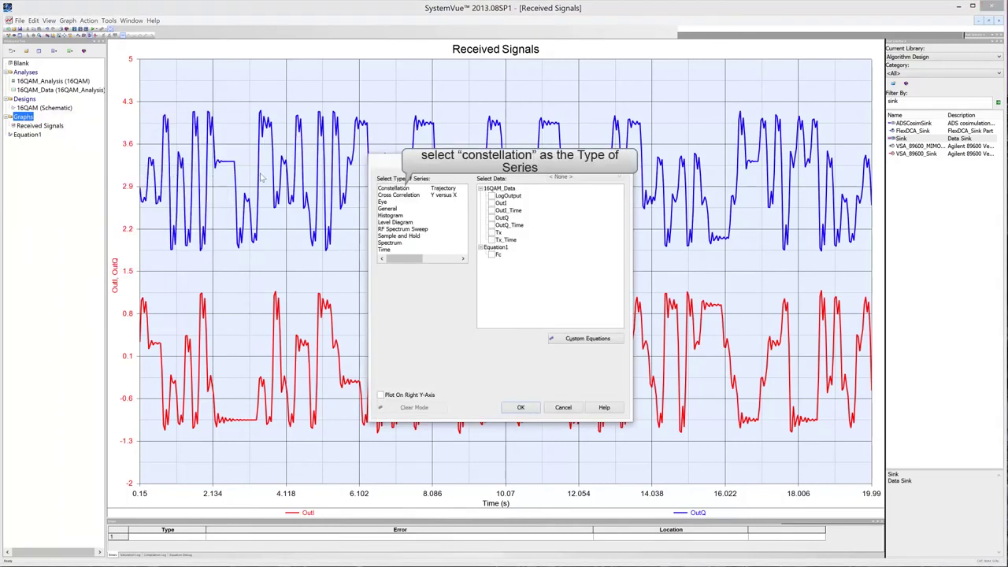
{"action": "left_click", "coordinate": [400, 190]}
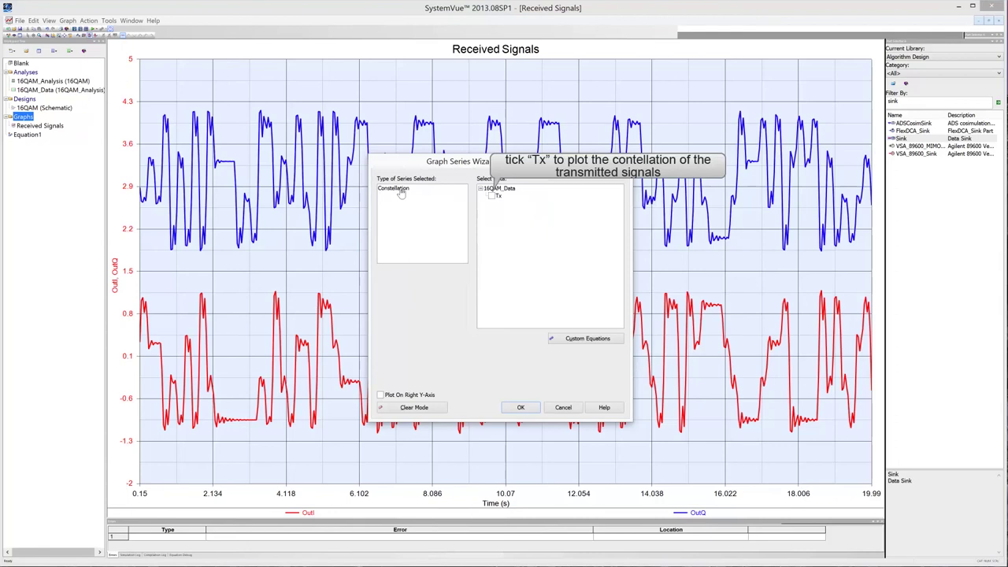
{"action": "left_click", "coordinate": [492, 197]}
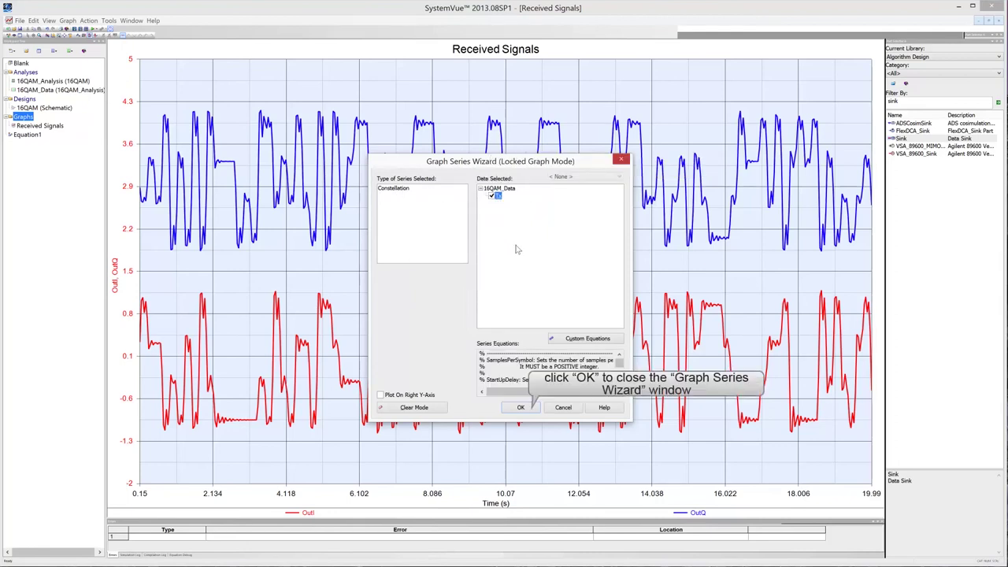
{"action": "left_click", "coordinate": [522, 408]}
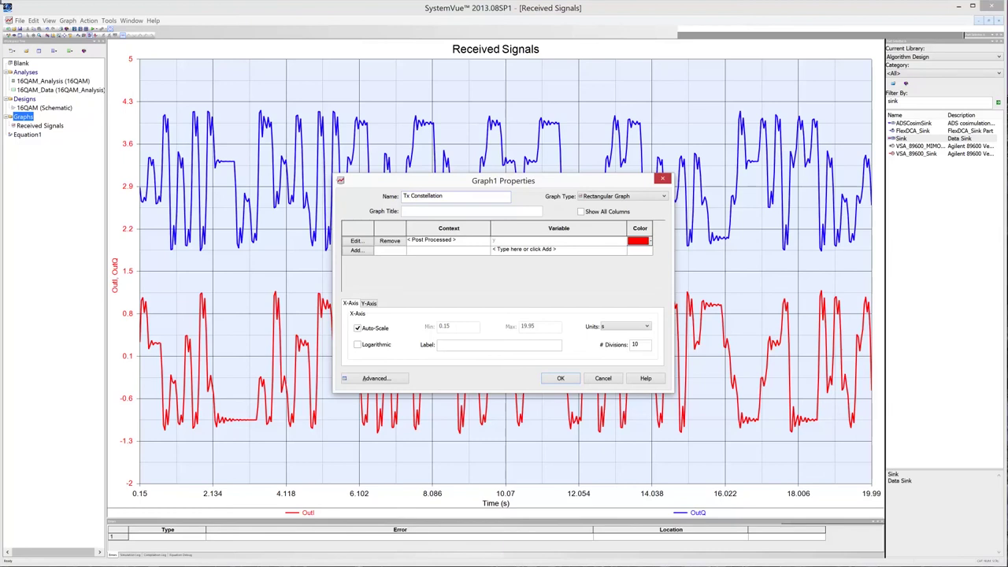
Set the constellation graph's name, title and series label to Tx Constellation, with all series table columns shown
{"action": "left_click", "coordinate": [454, 212]}
{"action": "type", "text": "Tx Constellation"}
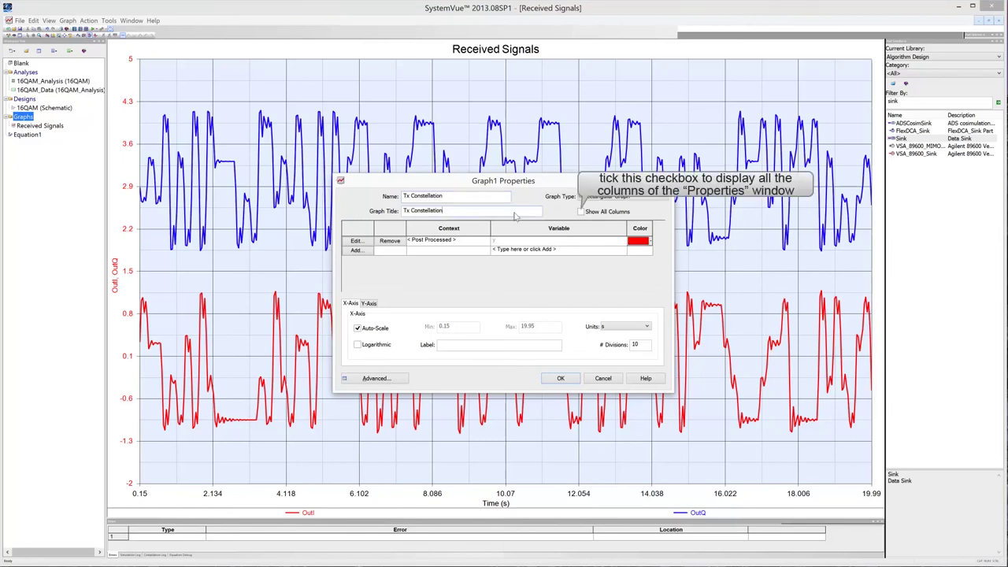
{"action": "left_click", "coordinate": [582, 212]}
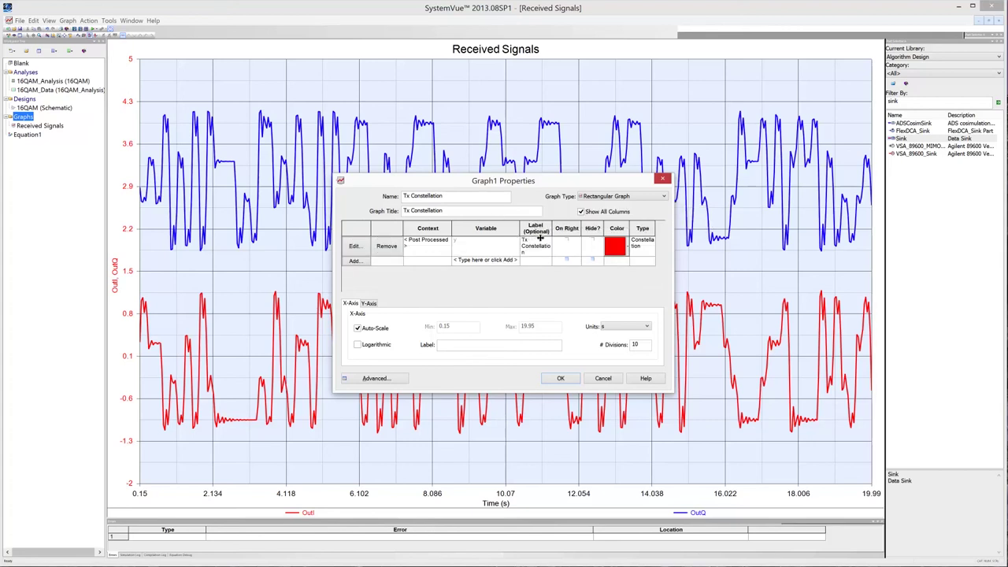
Widen the Label and Context columns of the series table and accept the constellation graph's properties
{"action": "left_click_drag", "start_coordinate": [553, 228], "coordinate": [562, 228]}
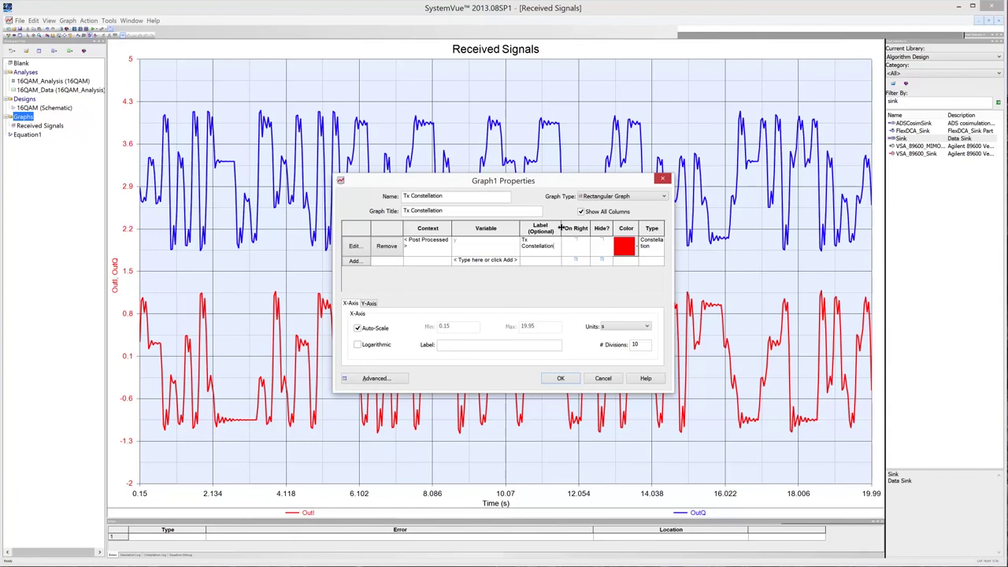
{"action": "left_click_drag", "start_coordinate": [561, 227], "coordinate": [572, 228]}
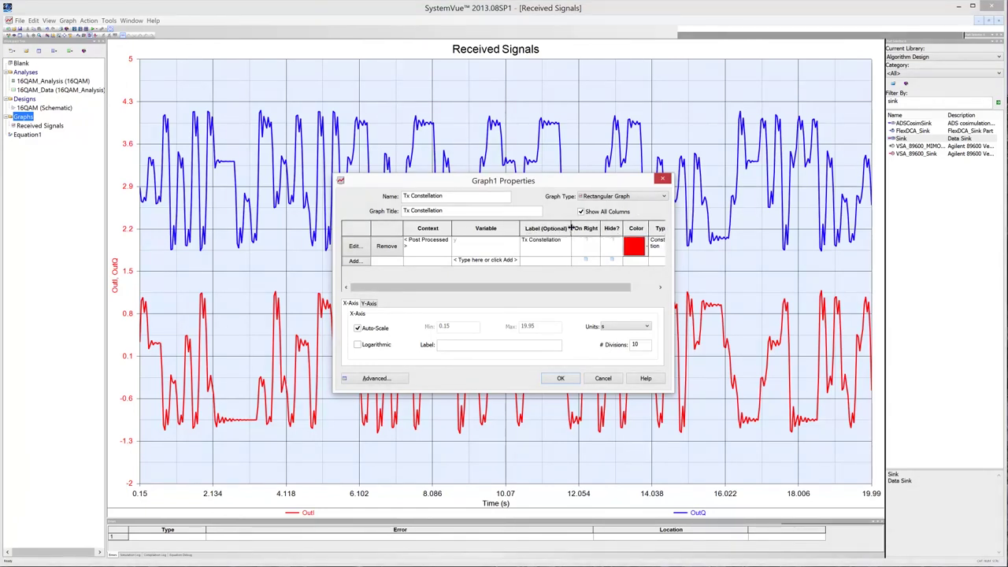
{"action": "left_click_drag", "start_coordinate": [451, 227], "coordinate": [461, 229]}
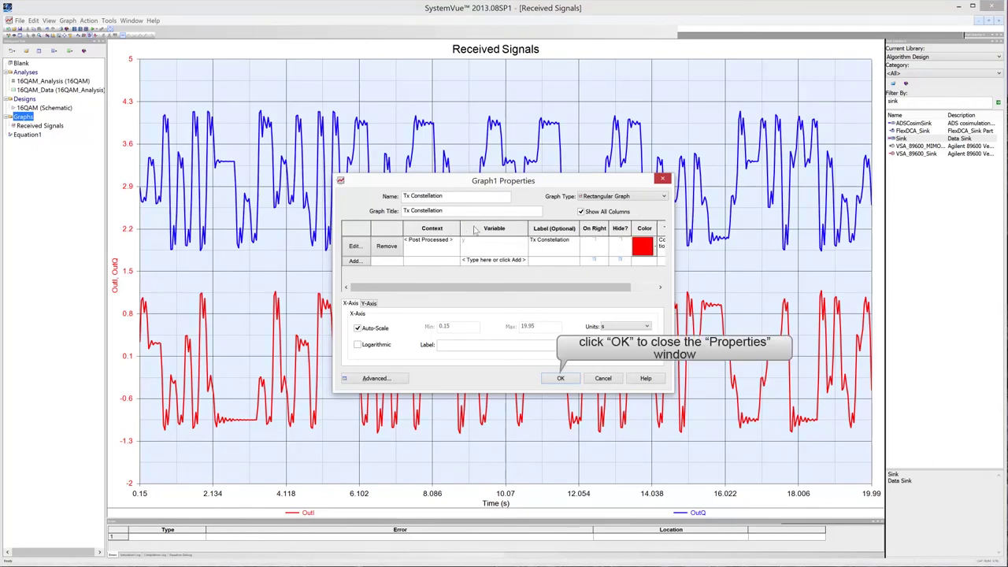
{"action": "left_click", "coordinate": [560, 379]}
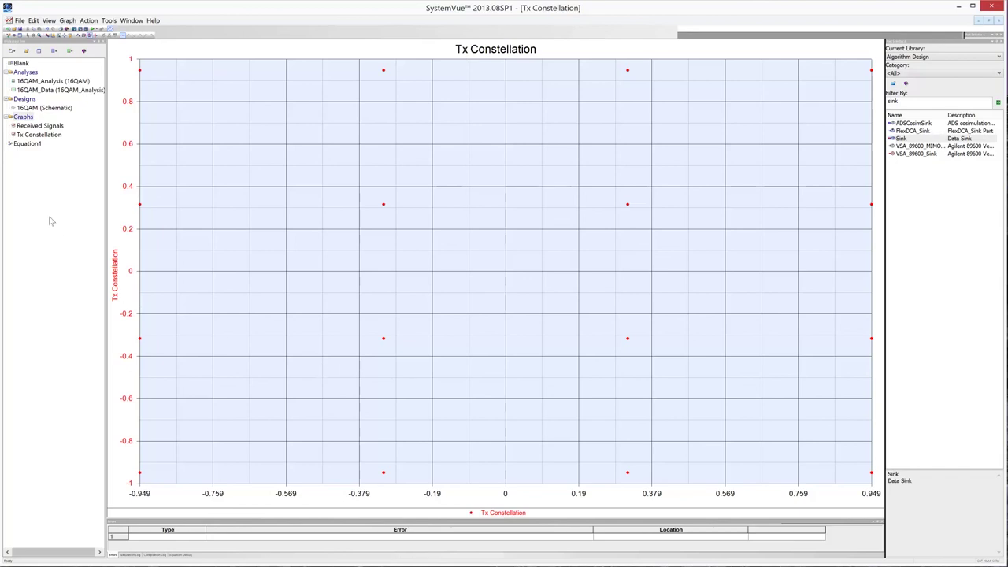
Add another graph to the Graphs folder with a Trajectory series of the Tx data from 16QAM_Data
{"action": "right_click", "coordinate": [25, 117]}
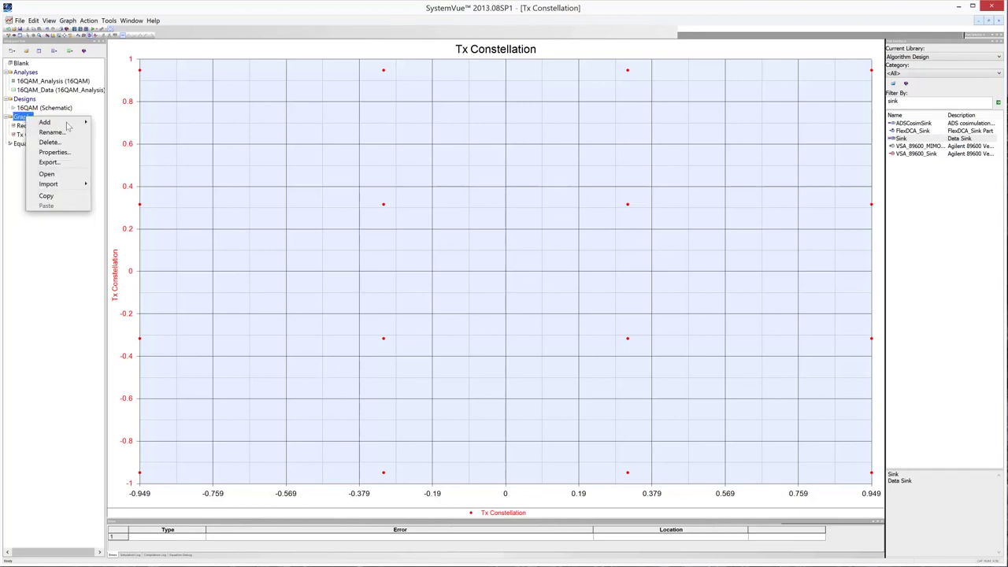
{"action": "mouse_move", "coordinate": [67, 126]}
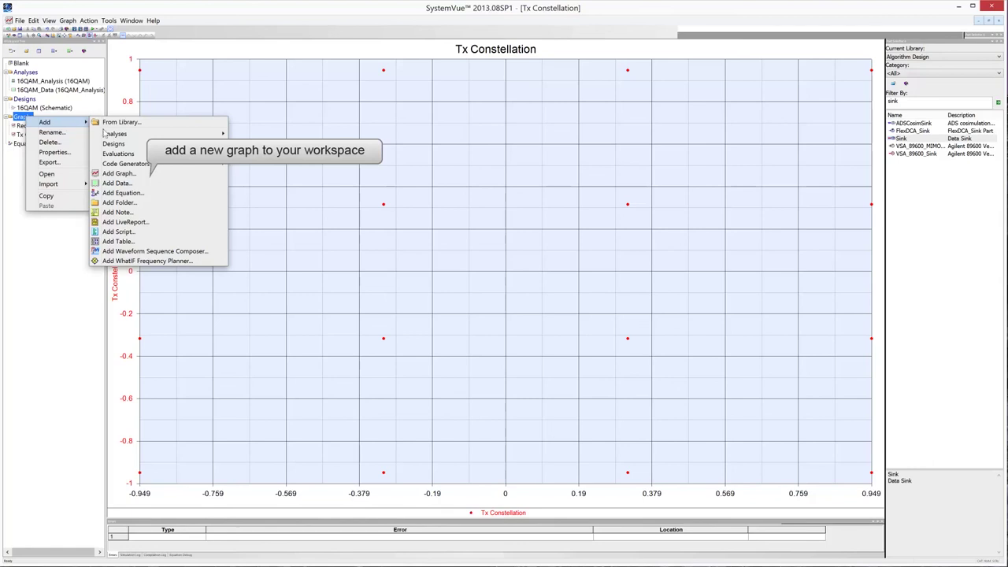
{"action": "left_click", "coordinate": [130, 175]}
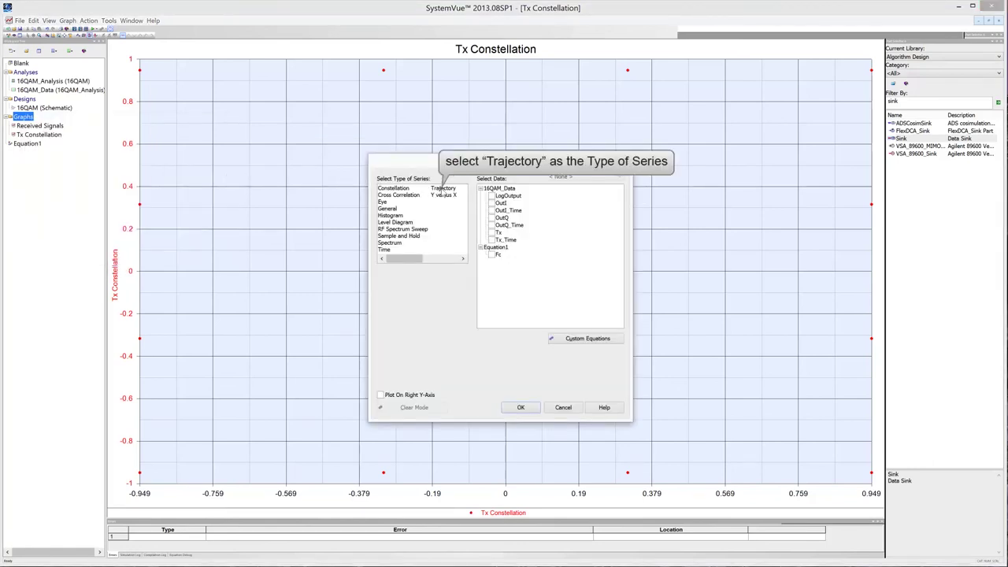
{"action": "double_click", "coordinate": [442, 189]}
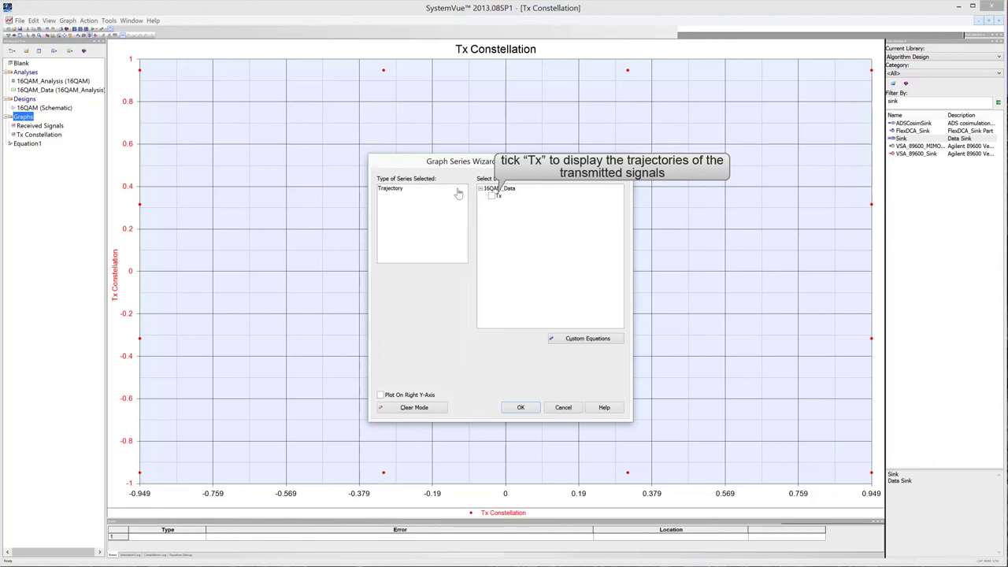
{"action": "left_click", "coordinate": [491, 196]}
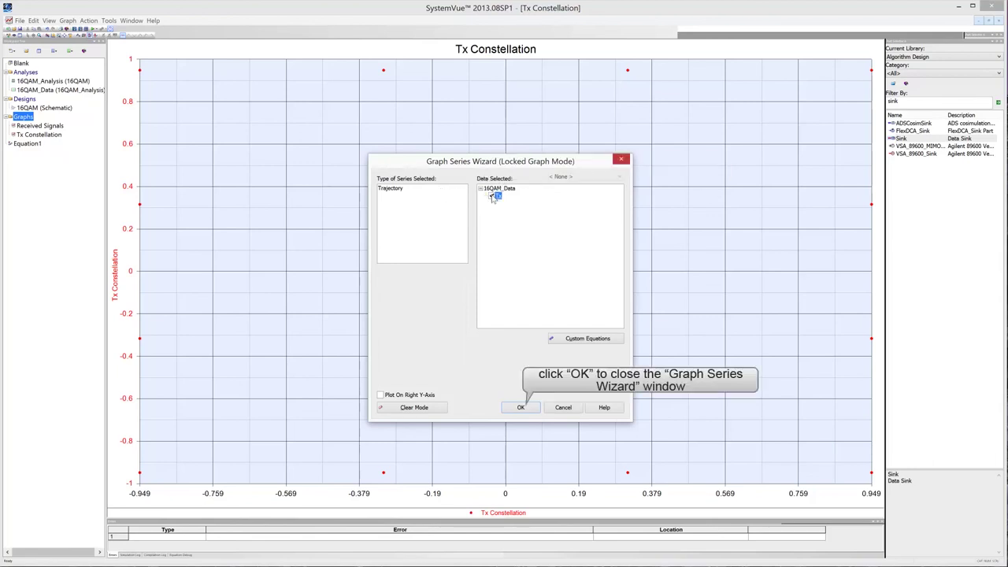
{"action": "left_click", "coordinate": [521, 409]}
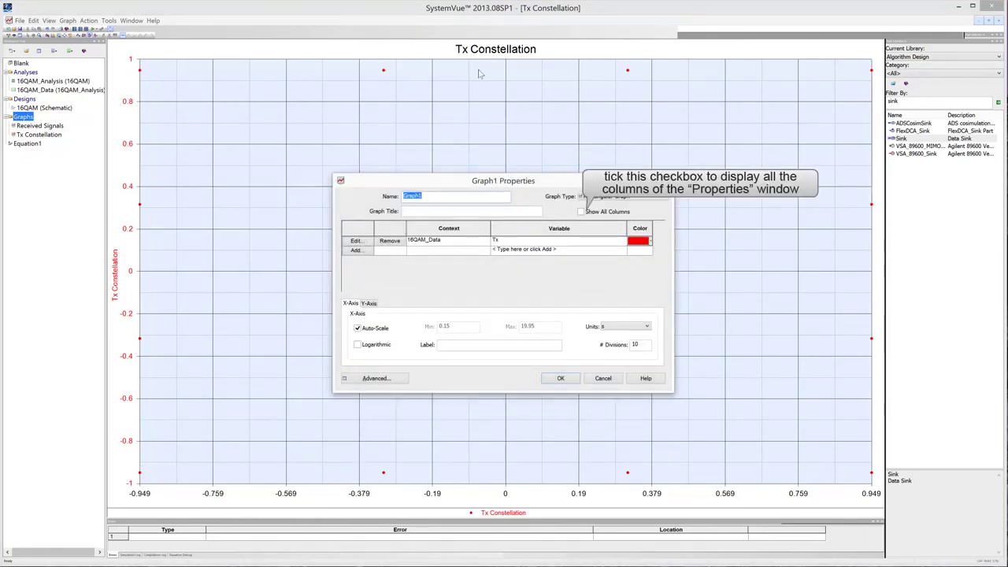
Show all series table columns and set the trajectory graph's name, title and series label to Tx Trajectories
{"action": "left_click", "coordinate": [582, 212]}
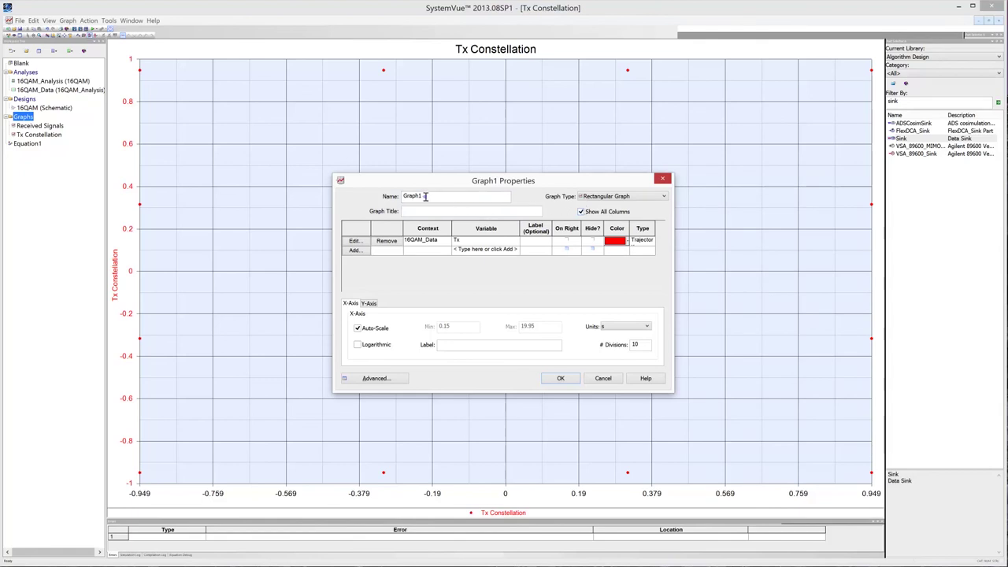
{"action": "left_click_drag", "start_coordinate": [426, 197], "coordinate": [386, 197]}
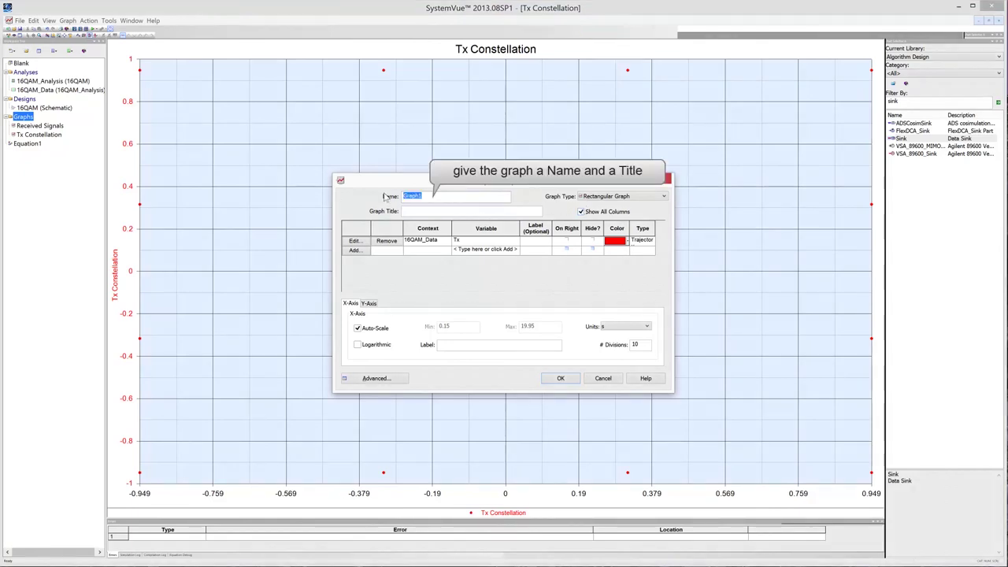
{"action": "type", "text": "Tx Trajectories"}
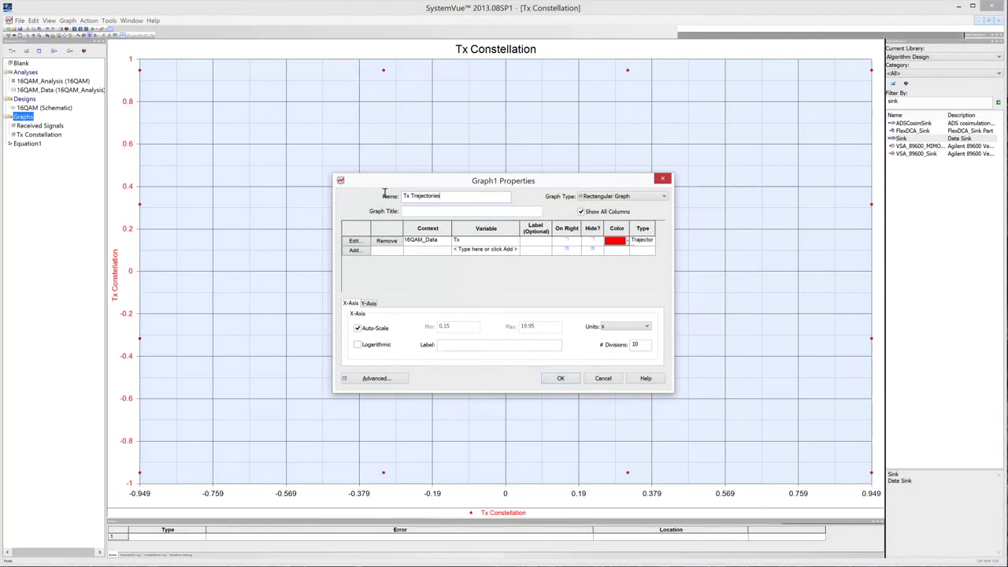
{"action": "left_click", "coordinate": [425, 211]}
{"action": "type", "text": "Tx Trajectories"}
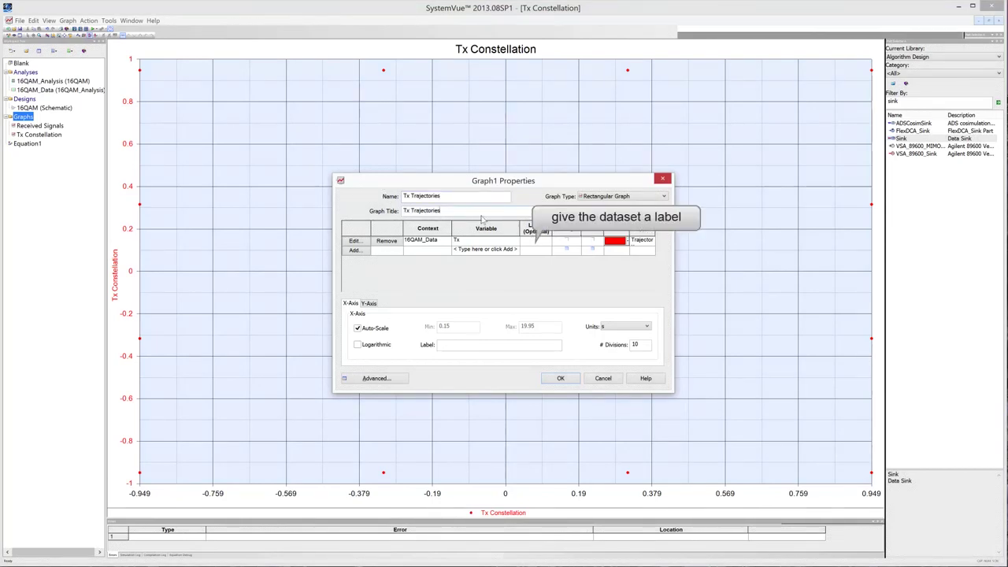
{"action": "left_click", "coordinate": [528, 244]}
{"action": "type", "text": "Tx Trajectories"}
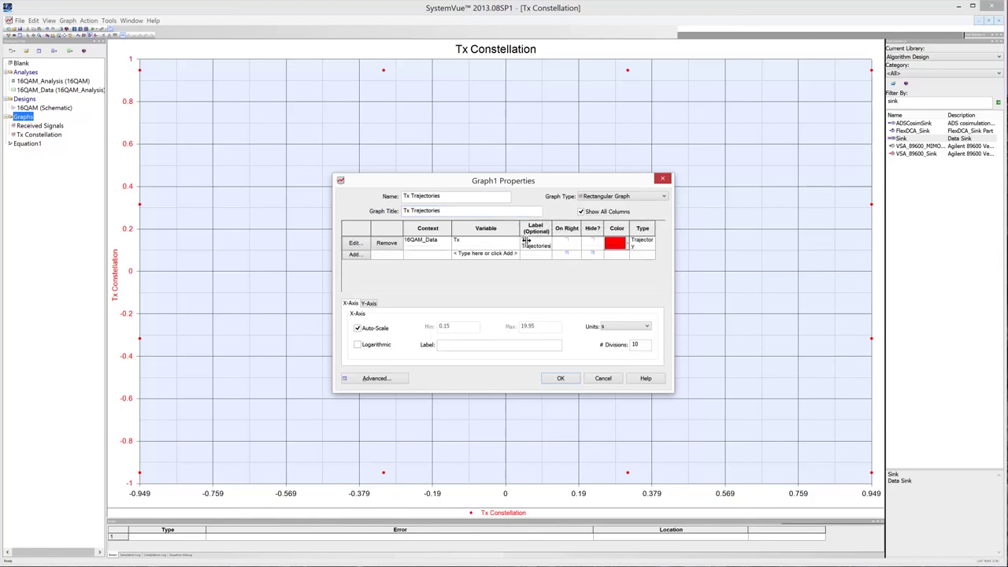
Widen the Display Format and Label columns of the series table and accept the trajectory graph's properties
{"action": "left_click_drag", "start_coordinate": [554, 228], "coordinate": [560, 227]}
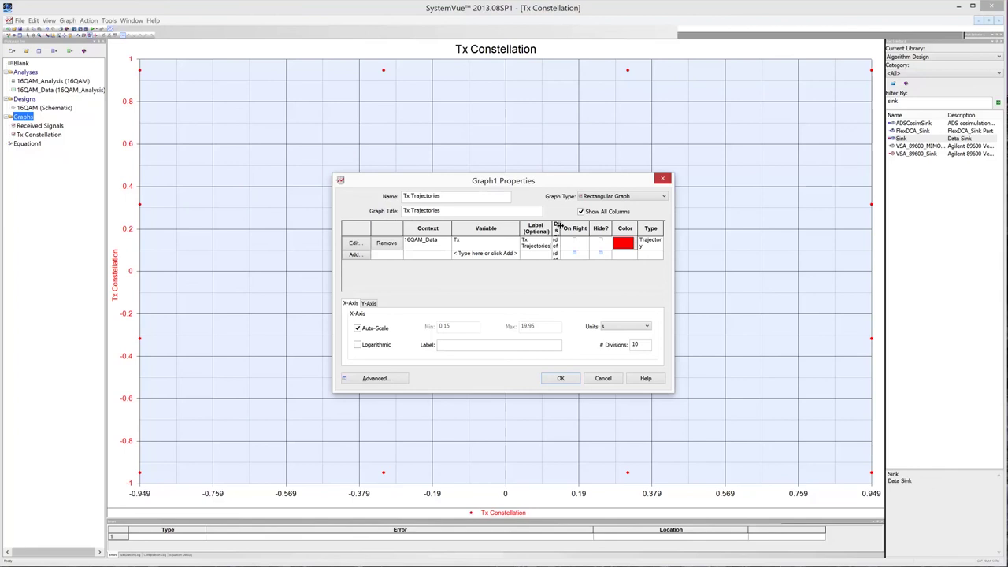
{"action": "left_click_drag", "start_coordinate": [558, 227], "coordinate": [580, 227]}
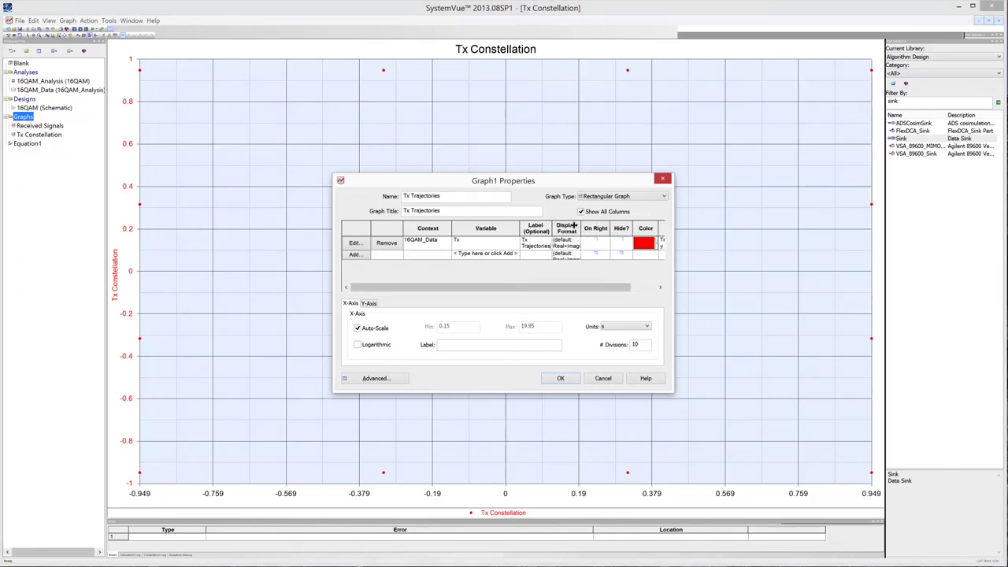
{"action": "left_click_drag", "start_coordinate": [552, 227], "coordinate": [578, 226]}
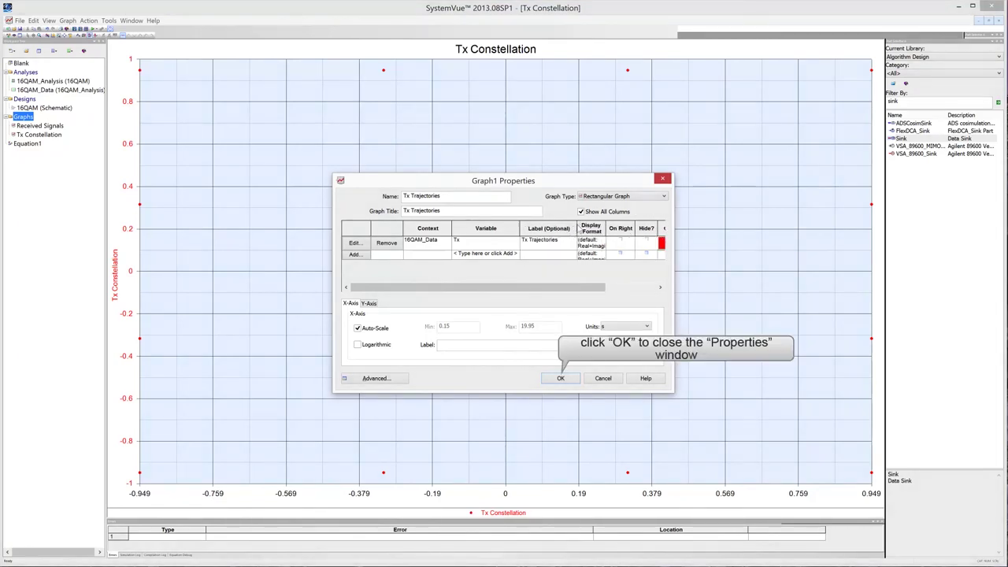
{"action": "left_click", "coordinate": [559, 379]}
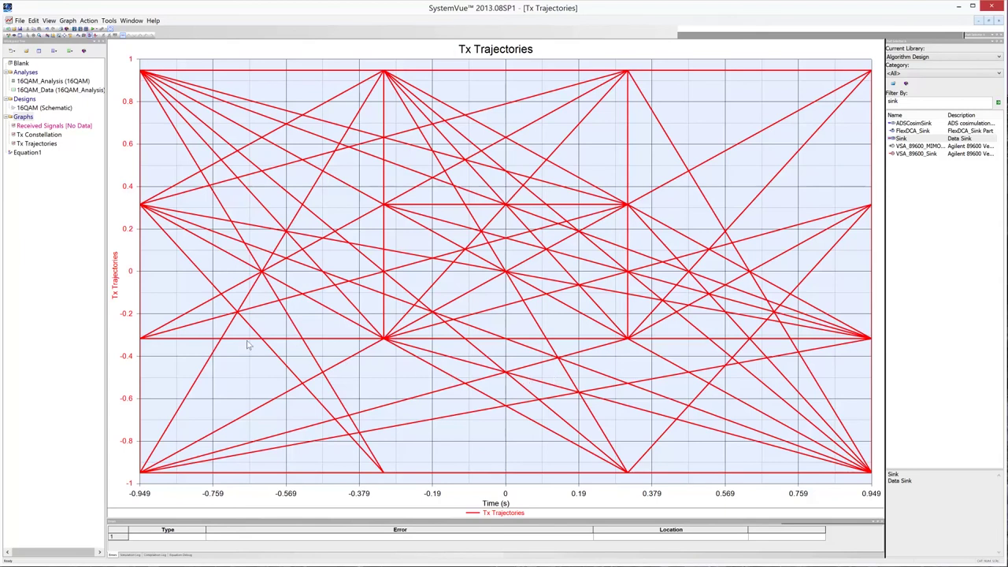
Open the 16QAM schematic from the Designs folder
{"action": "double_click", "coordinate": [35, 108]}
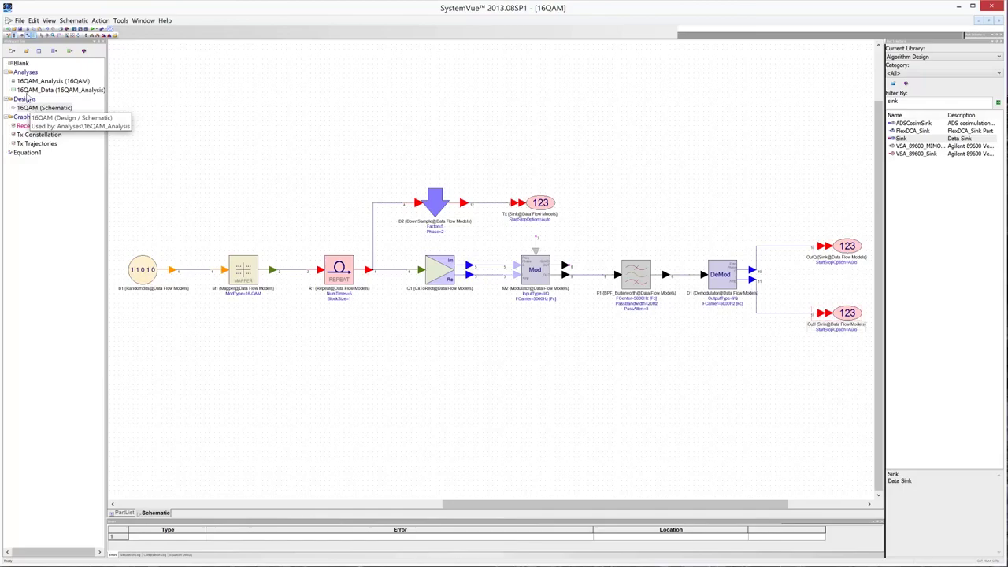